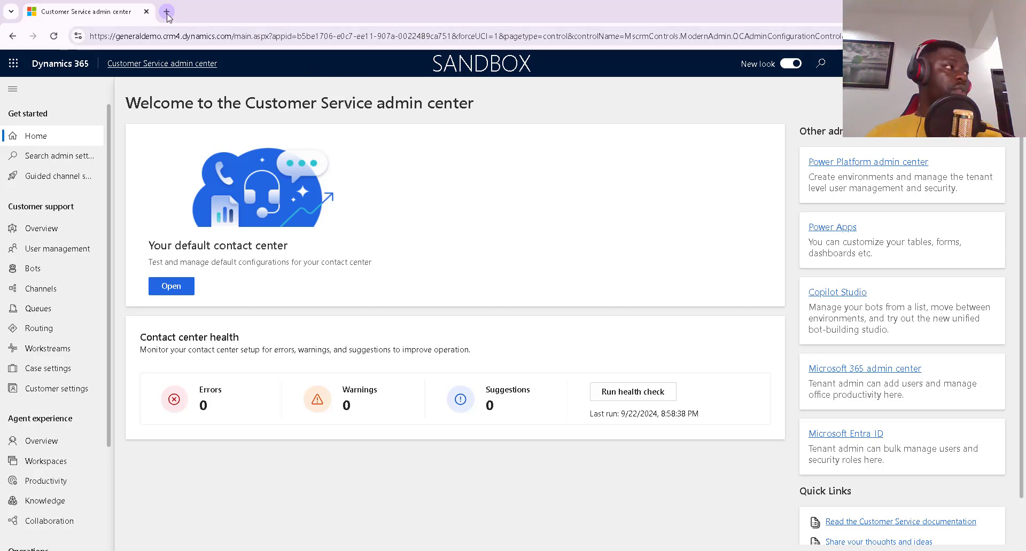
- Switch from the Customer Service admin center to Microsoft Teams
left_click(14, 63)
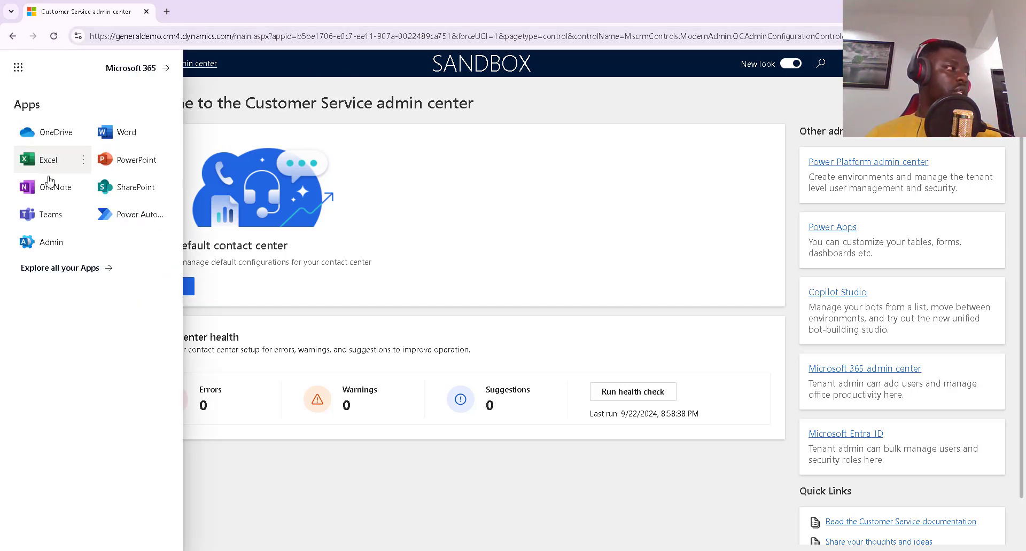
left_click(50, 216)
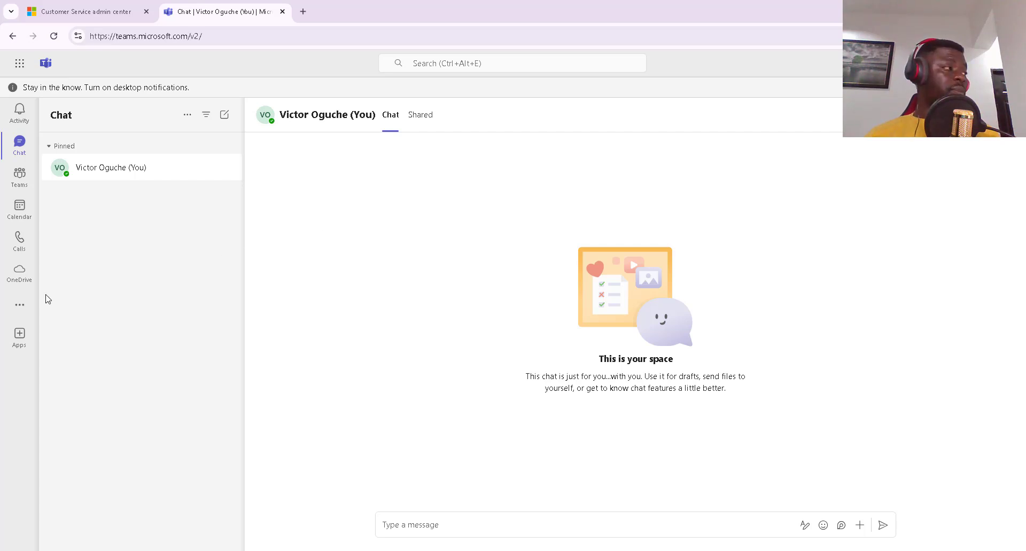
left_click(21, 307)
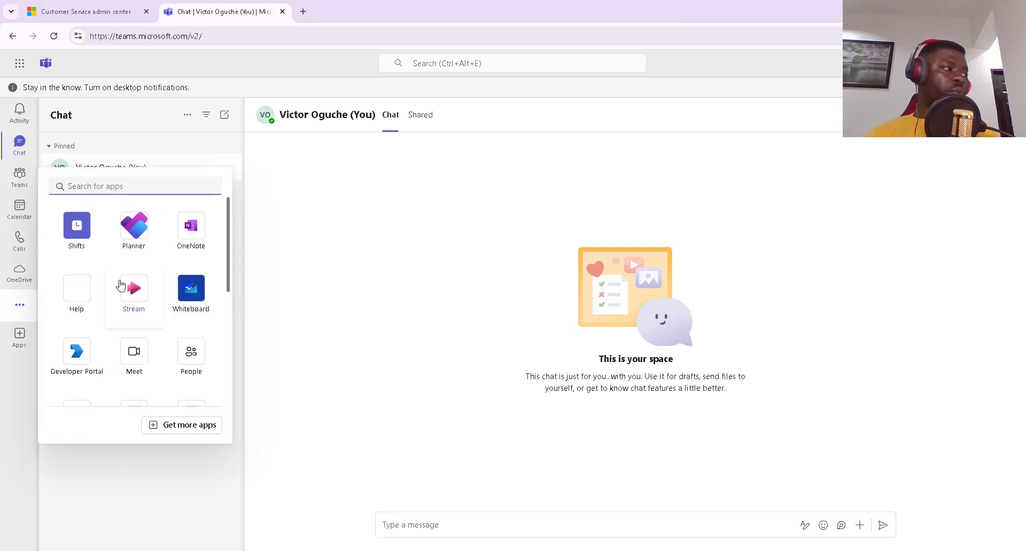
left_click(95, 186)
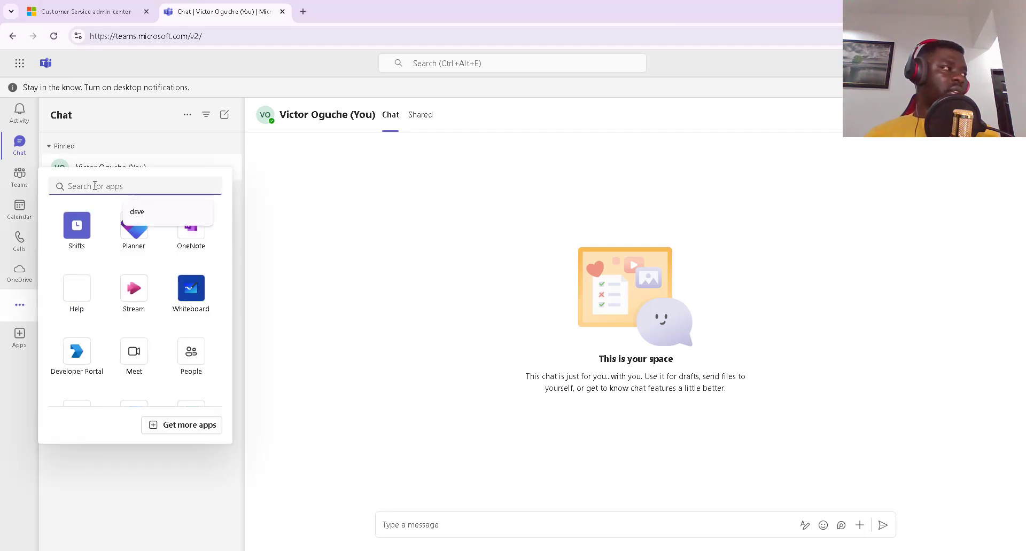
type("deve")
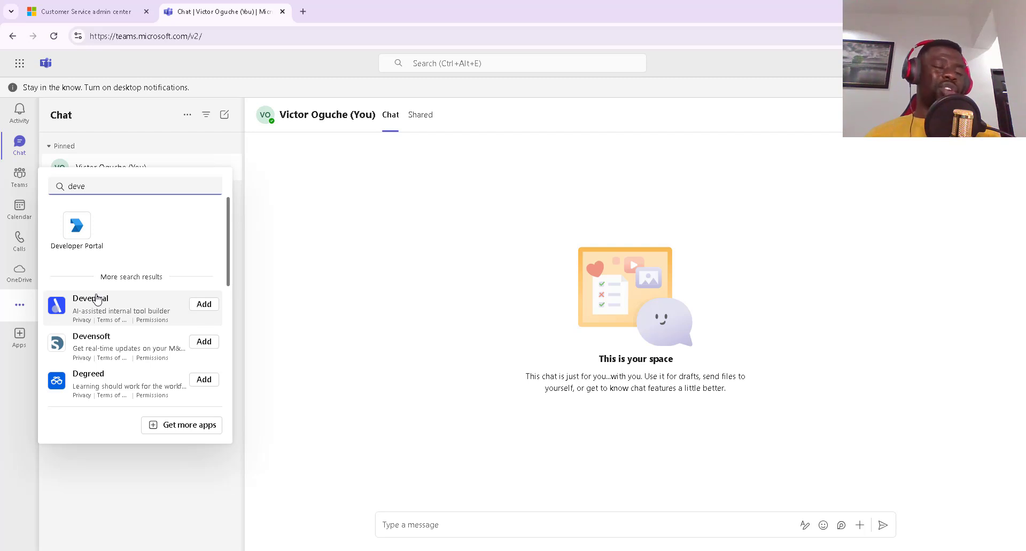
left_click(22, 340)
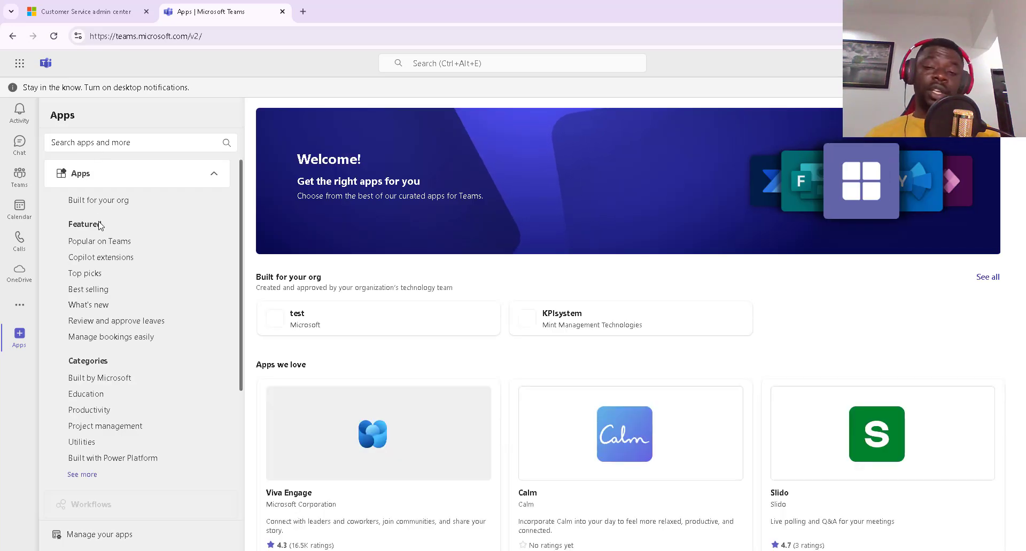
- Search the Teams apps for "deve" and open Developer Portal
left_click(21, 307)
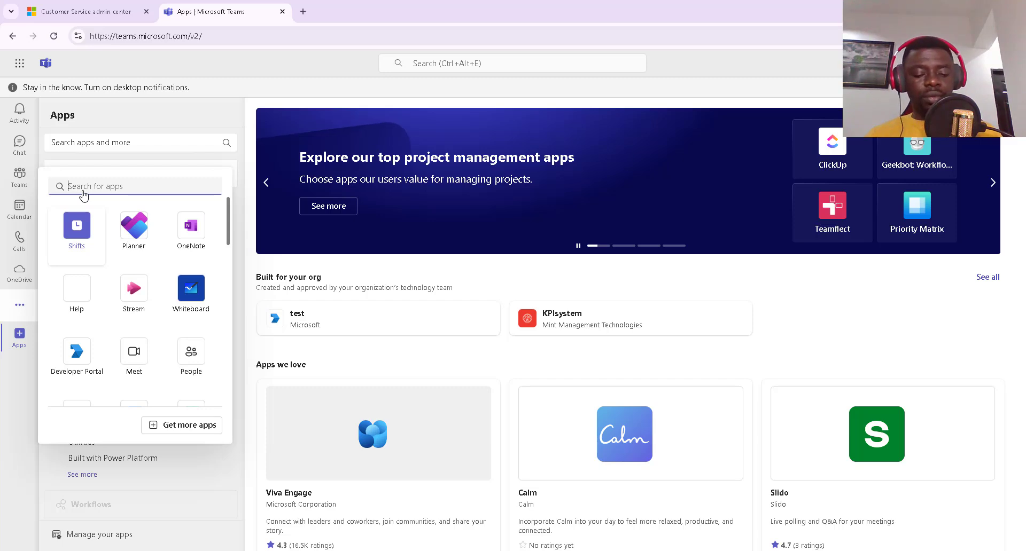
type("deve")
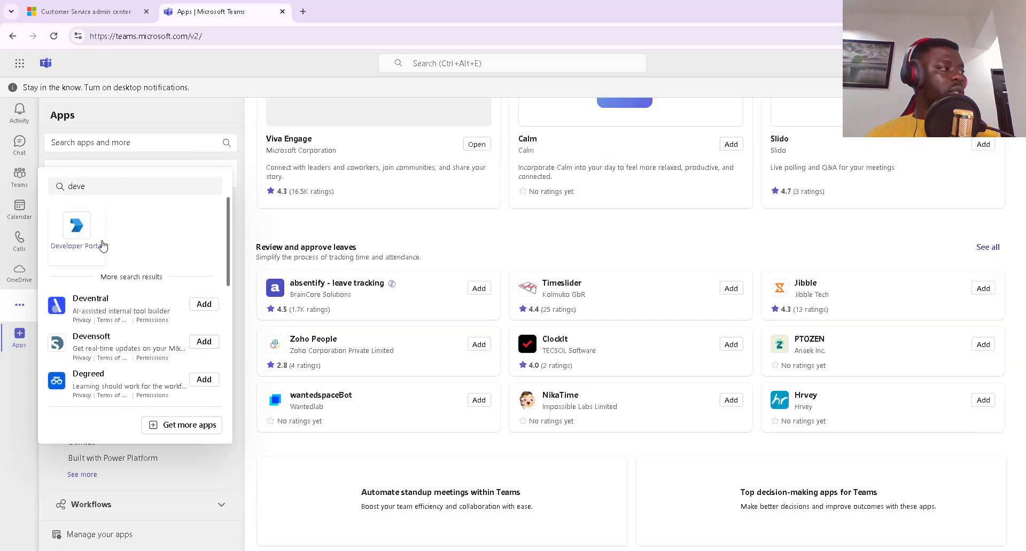
left_click(77, 235)
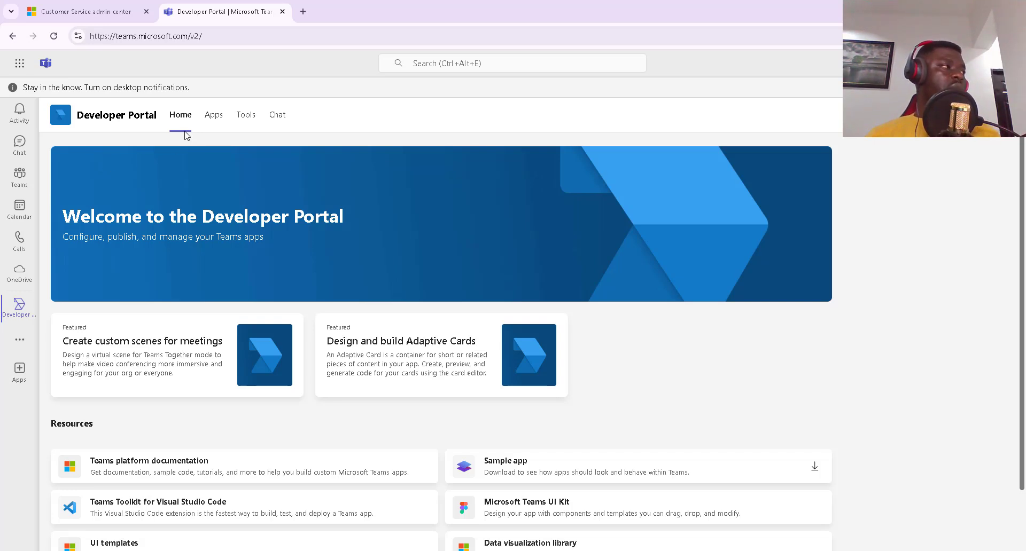
- Add a new app named "Royal Tech support" to the Developer Portal's apps
left_click(204, 117)
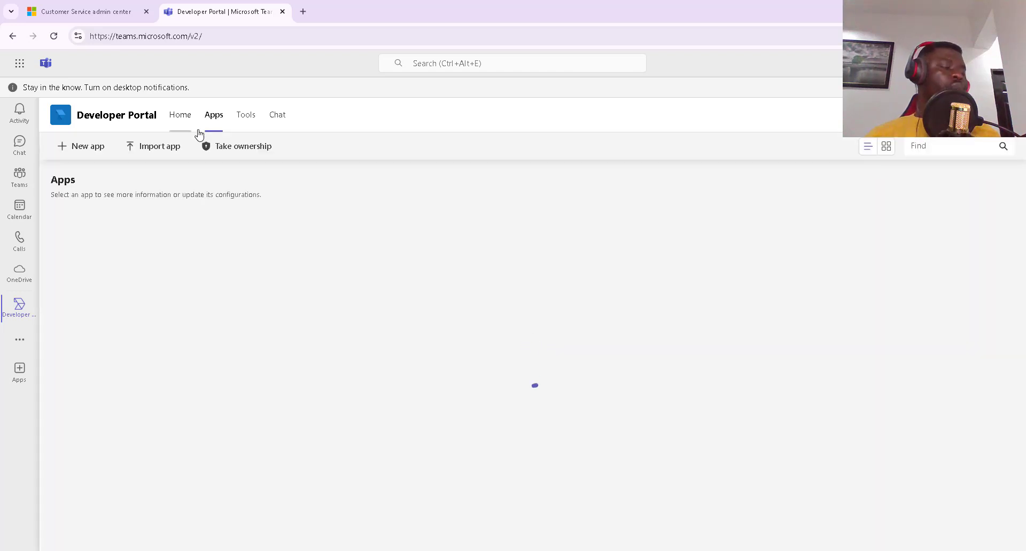
left_click(83, 150)
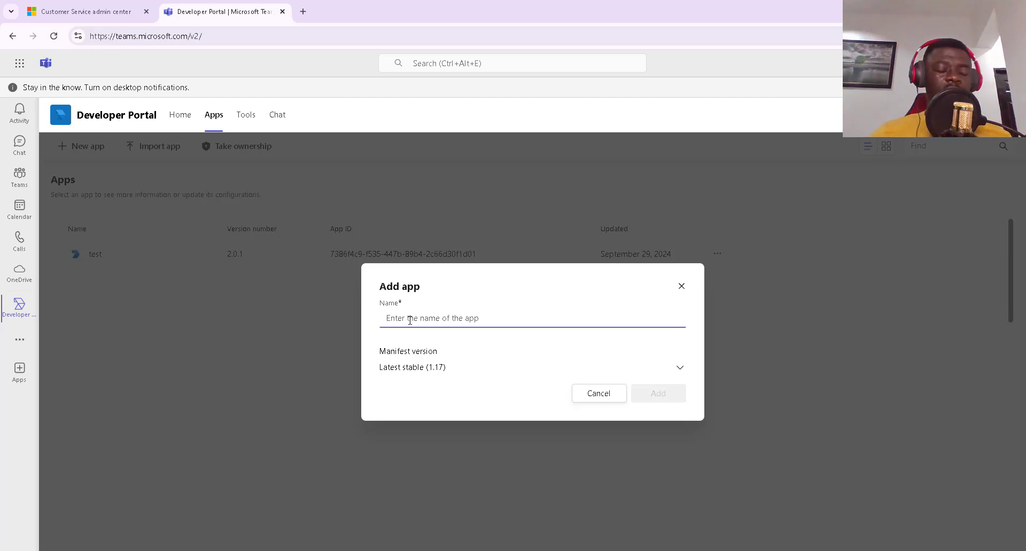
type("a")
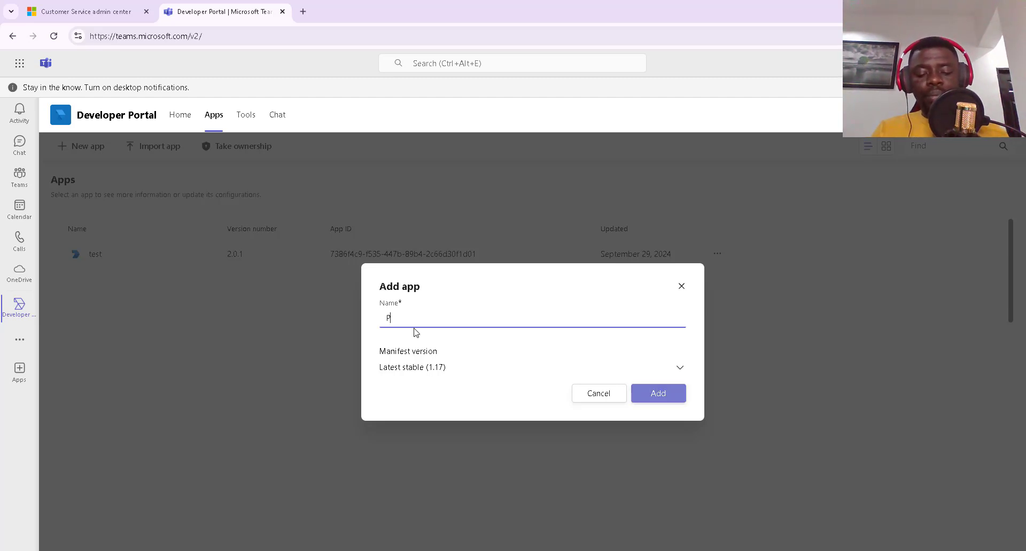
key("BackSpace")
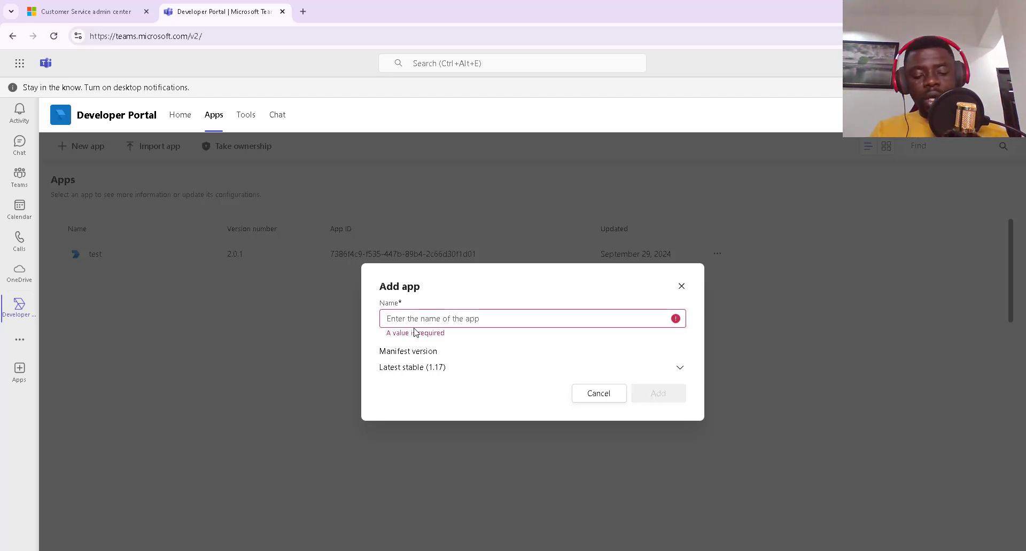
type("xy")
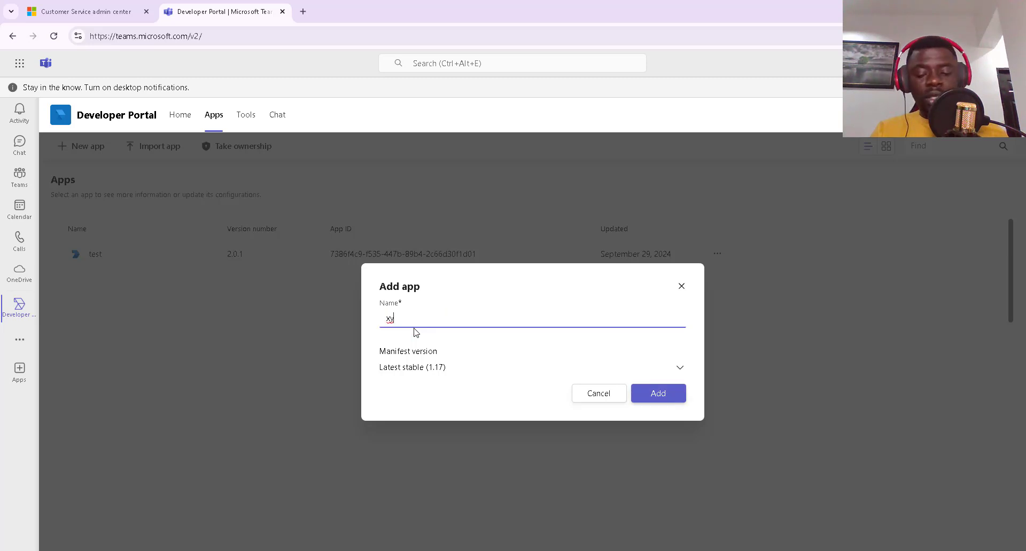
key("BackSpace")
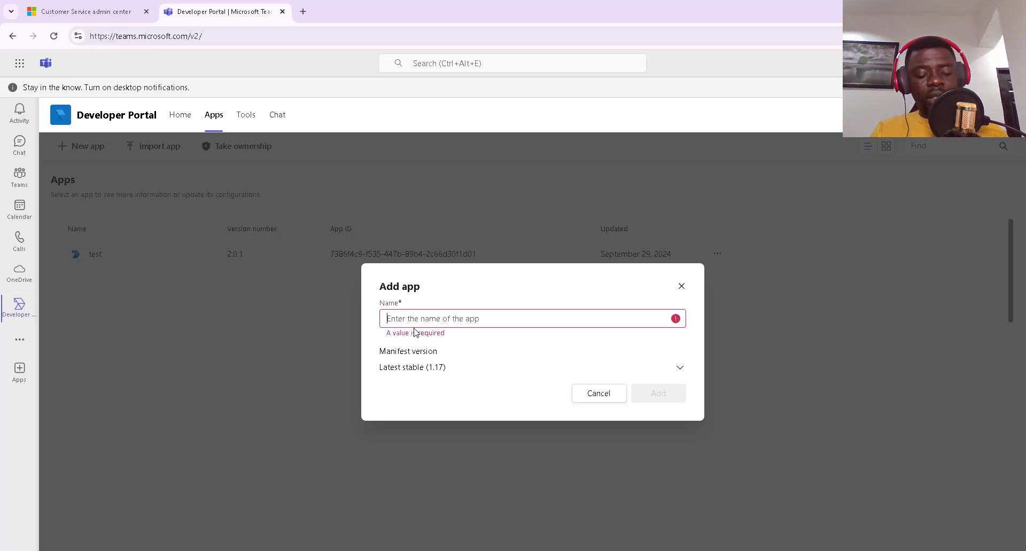
type("Ro")
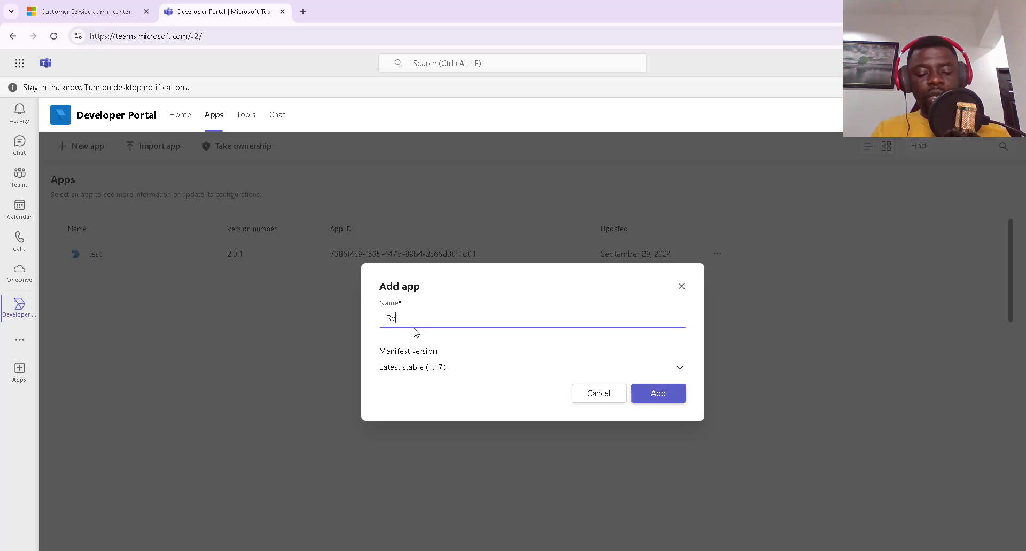
type("yal")
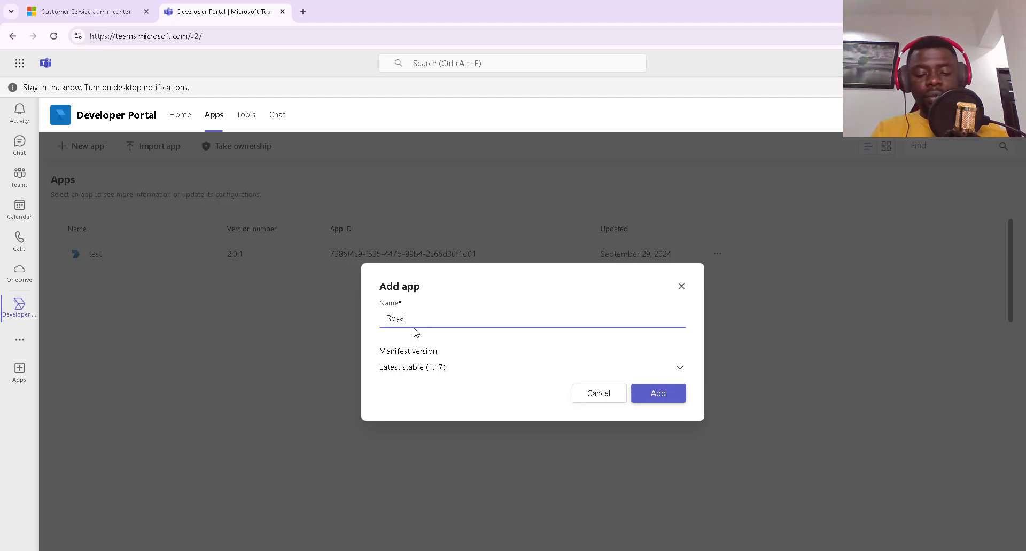
type(" Tech")
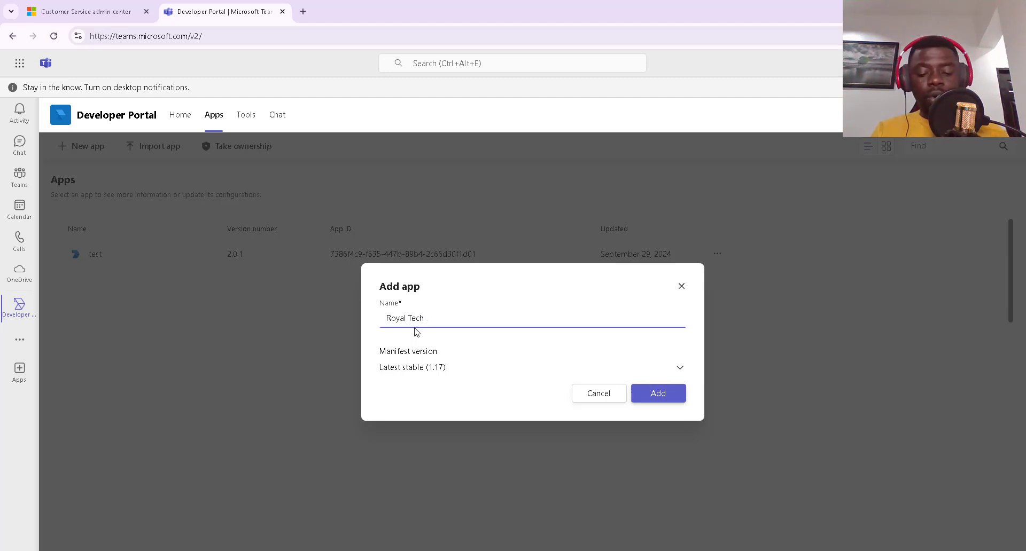
type(" support")
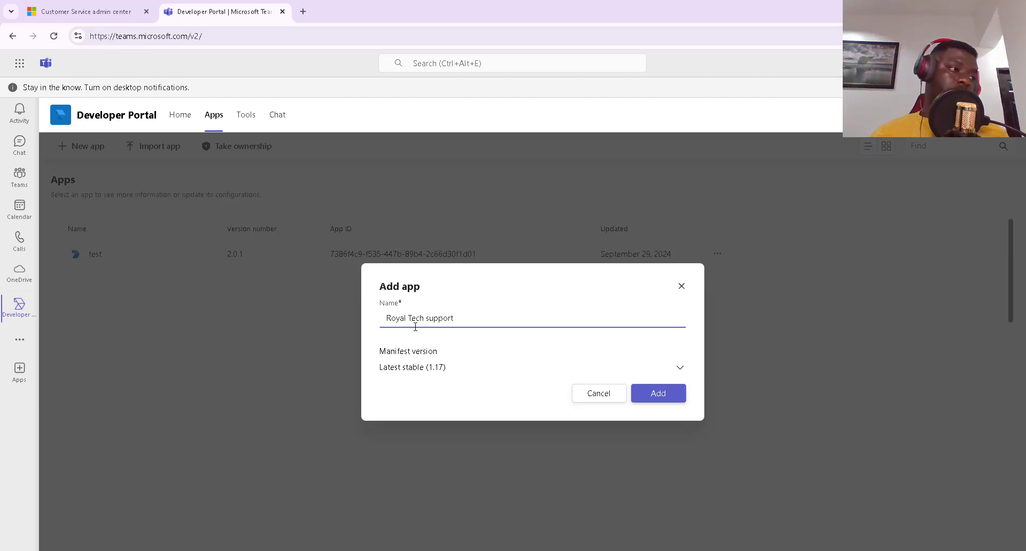
left_click(665, 398)
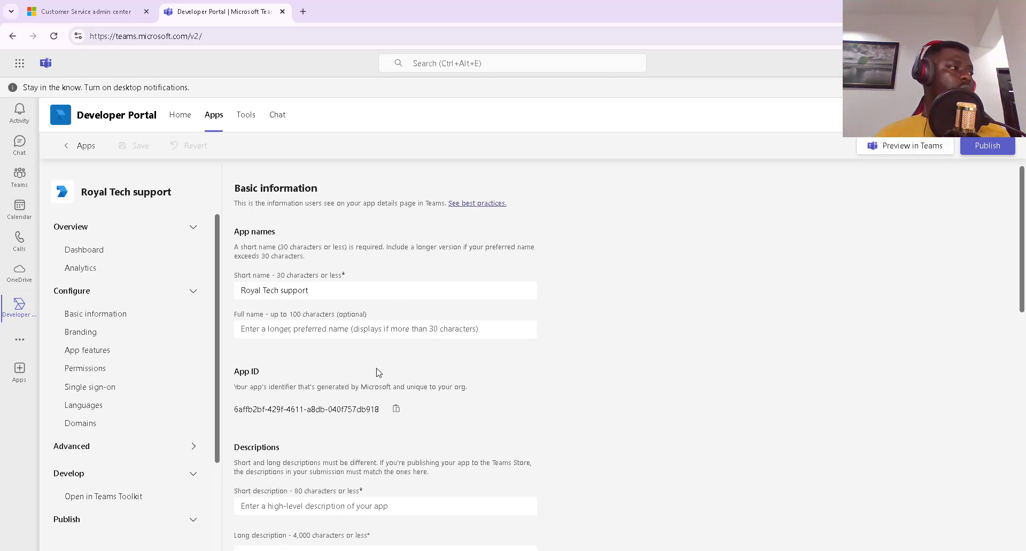
- Set the app's full name to "Royal tech support teams app" in its basic information
left_click(266, 328)
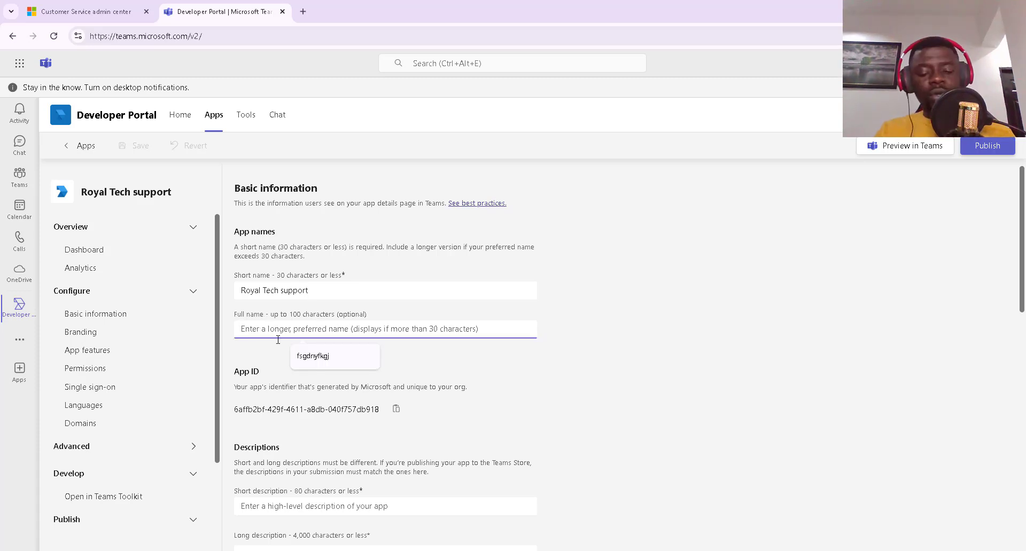
type("ROyal ")
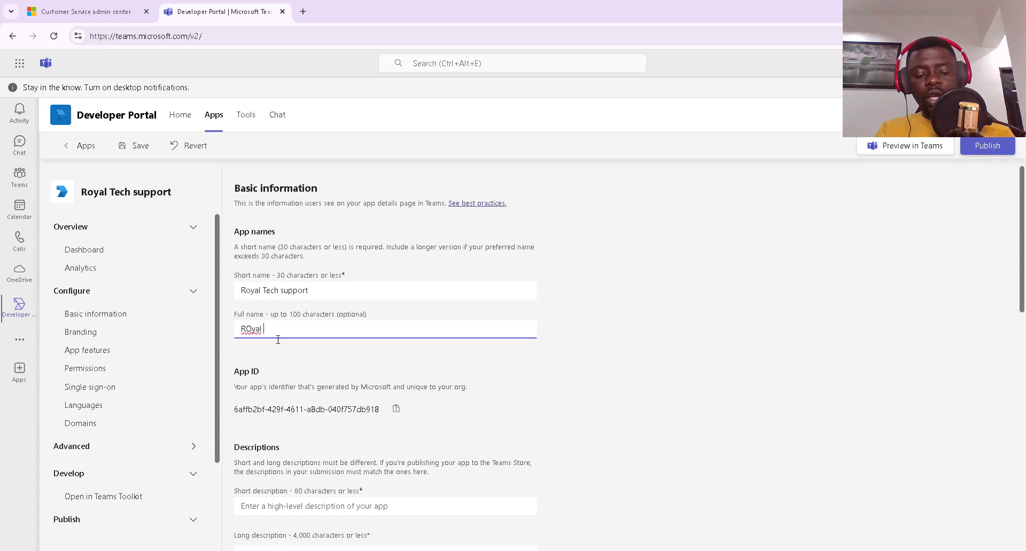
type("TEch Support")
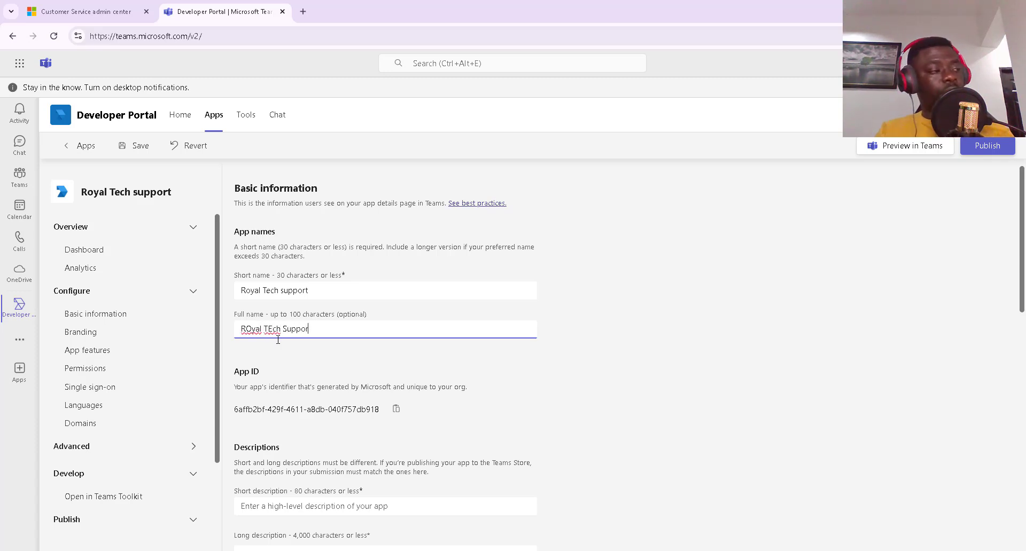
key("BackSpace")
key("BackSpace")
key("BackSpace")
key("BackSpace")
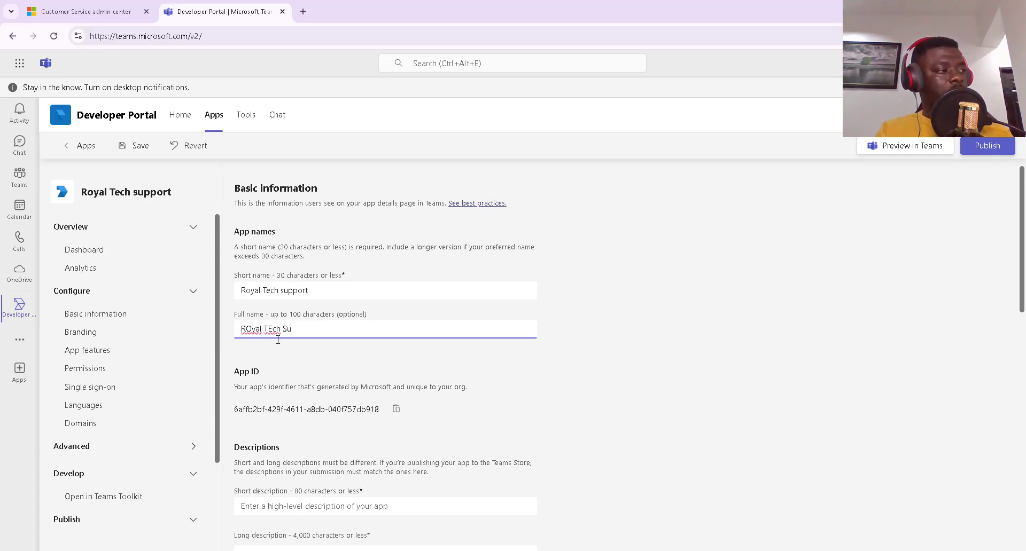
key("BackSpace")
key("BackSpace")
key("BackSpace")
key("BackSpace")
key("BackSpace")
key("BackSpace")
key("BackSpace")
key("BackSpace")
key("BackSpace")
key("BackSpace")
key("BackSpace")
key("BackSpace")
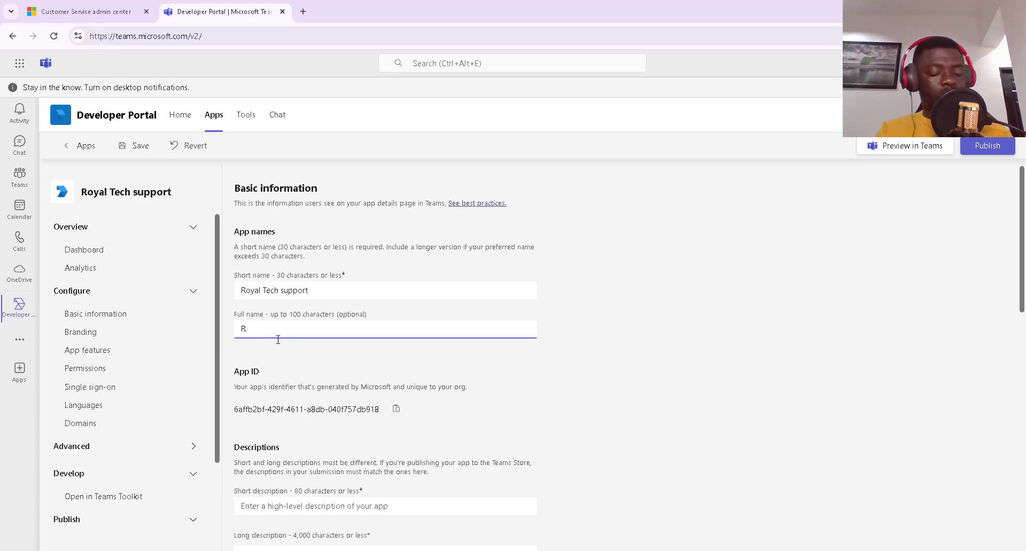
type("oyal t")
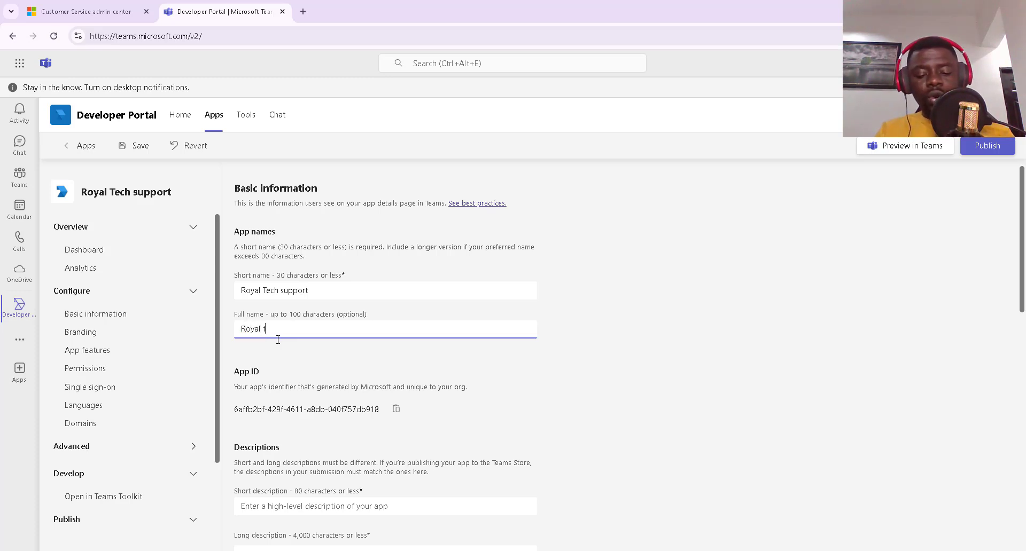
type("ech support teams app")
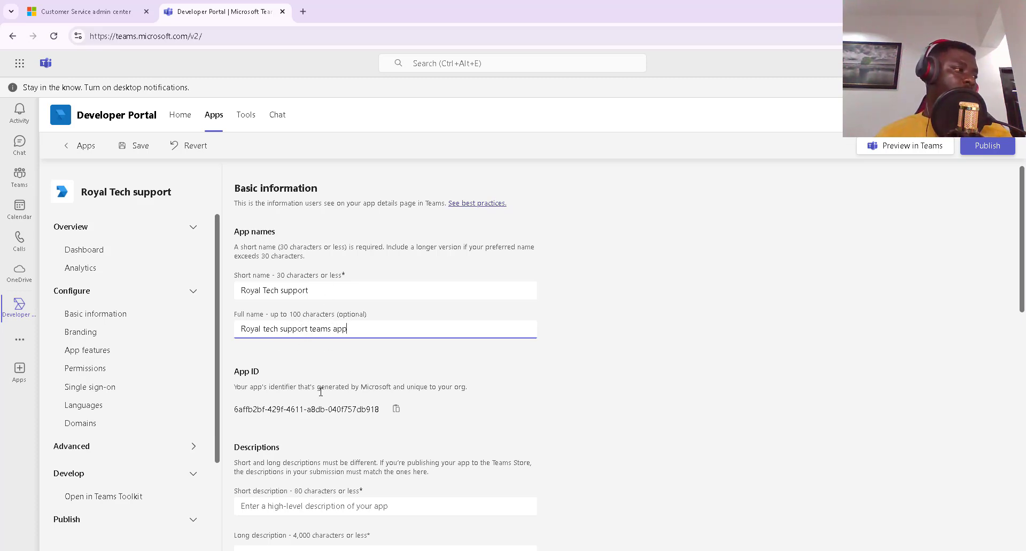
- Copy the full name "Royal tech support teams app" into both the short description and the long description
scroll(323, 384, "down", 2)
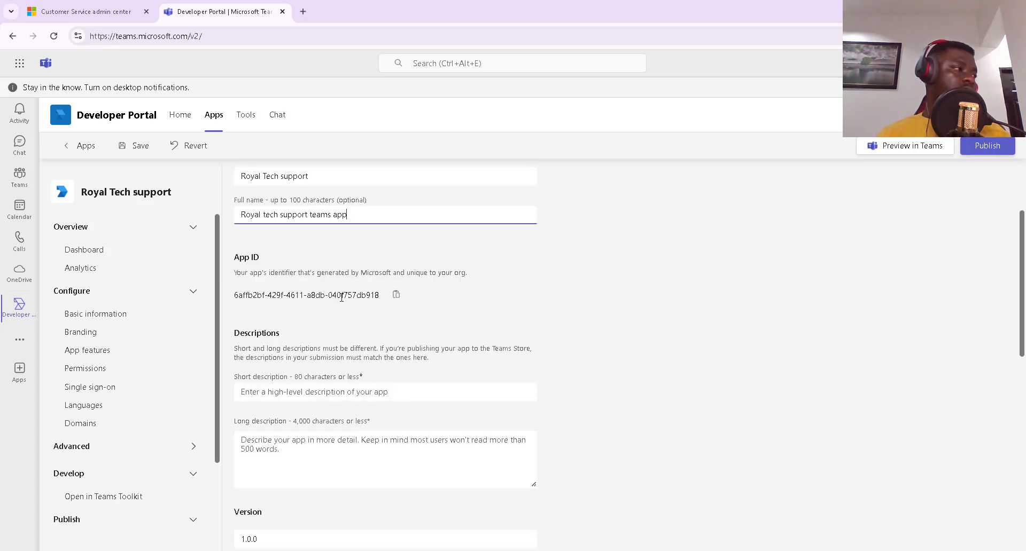
triple_click(238, 216)
key("ctrl+c")
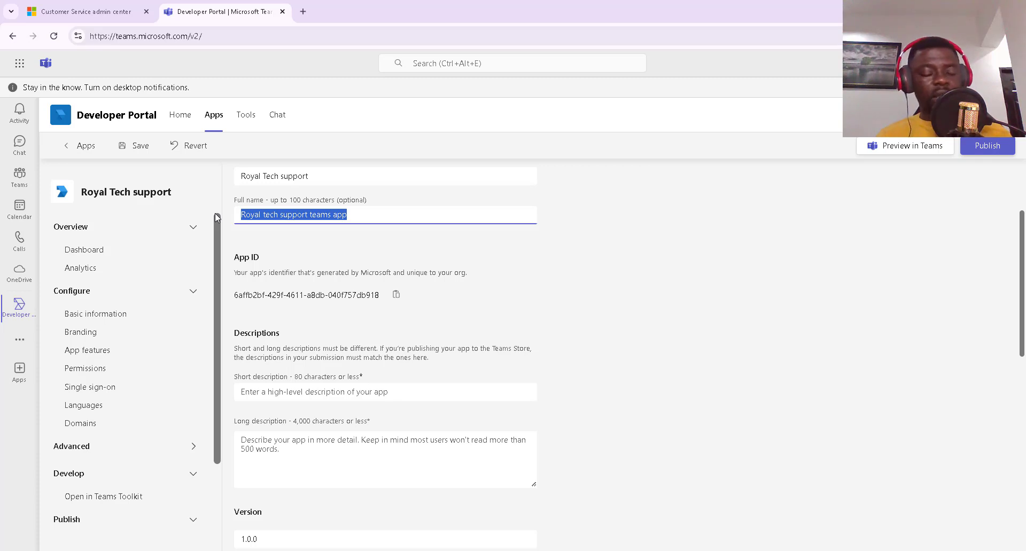
left_click(265, 392)
key("ctrl+v")
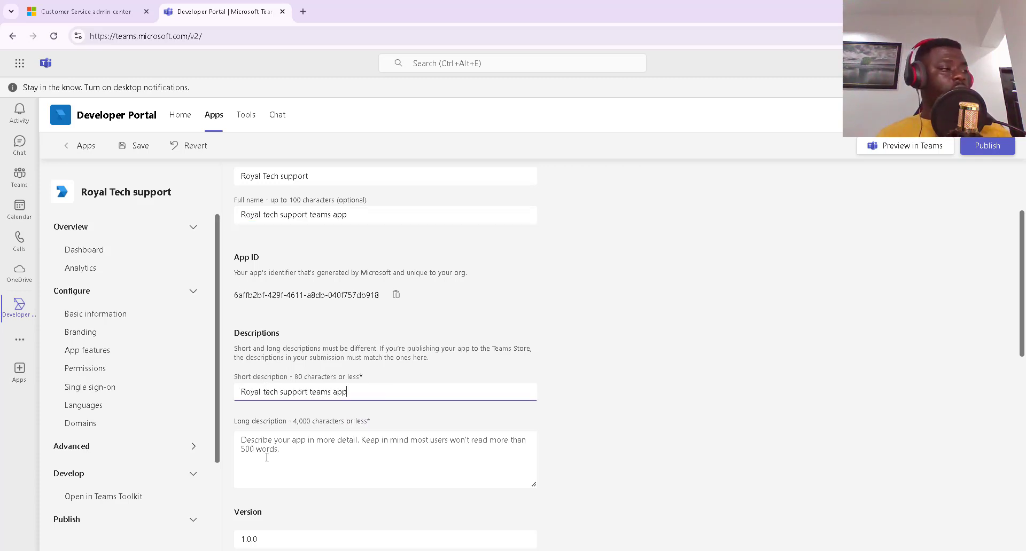
left_click(266, 459)
key("ctrl+v")
scroll(269, 454, "down", 3)
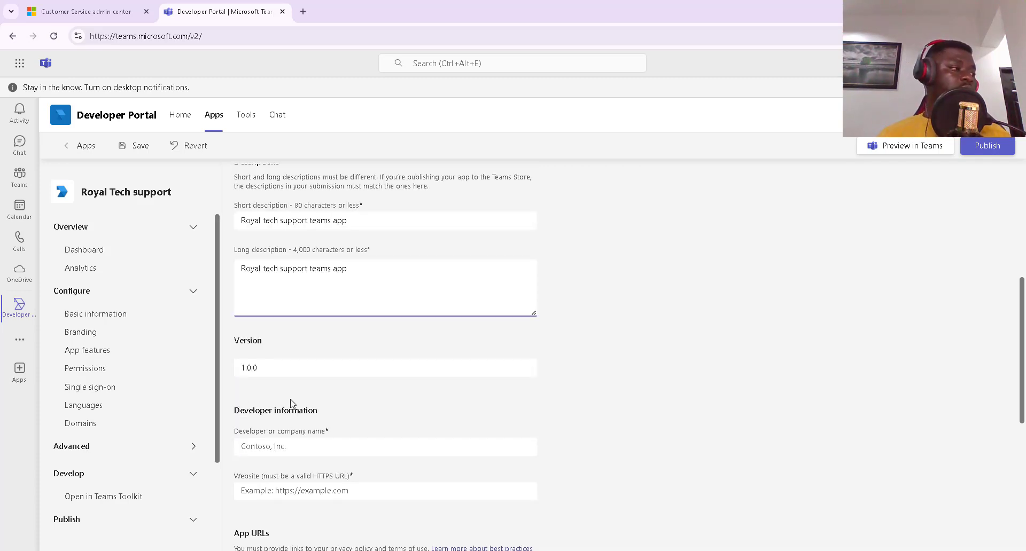
left_click(281, 445)
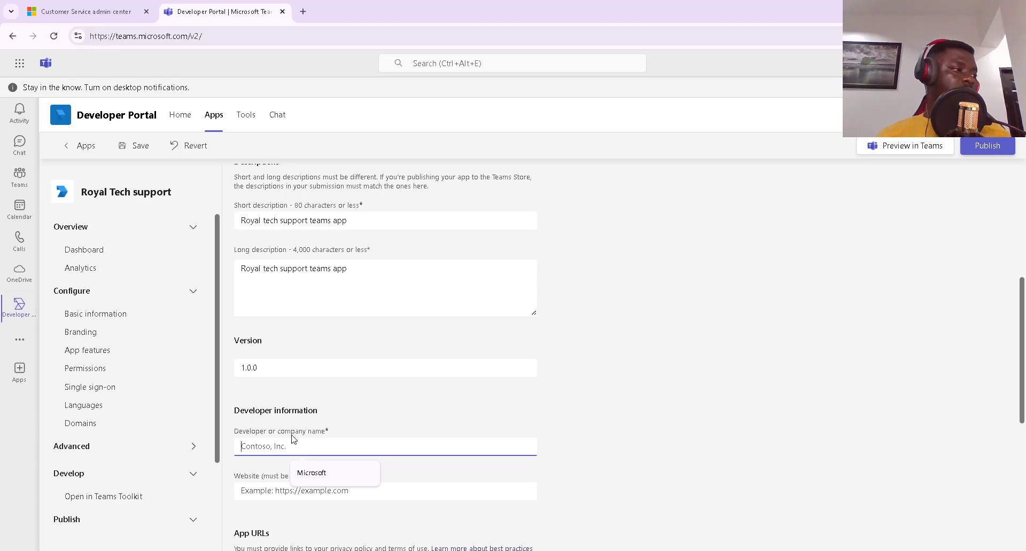
left_click(326, 473)
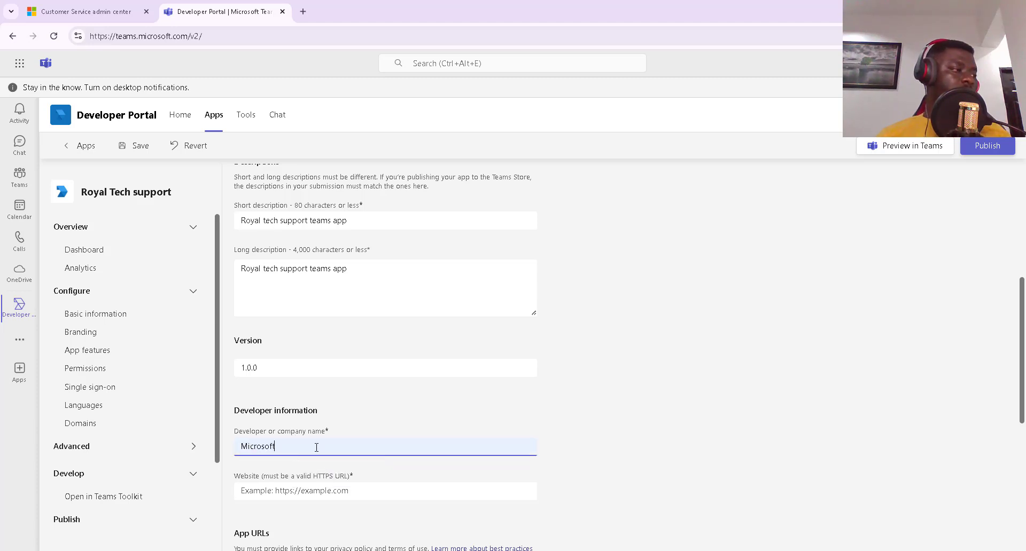
scroll(312, 440, "down", 1)
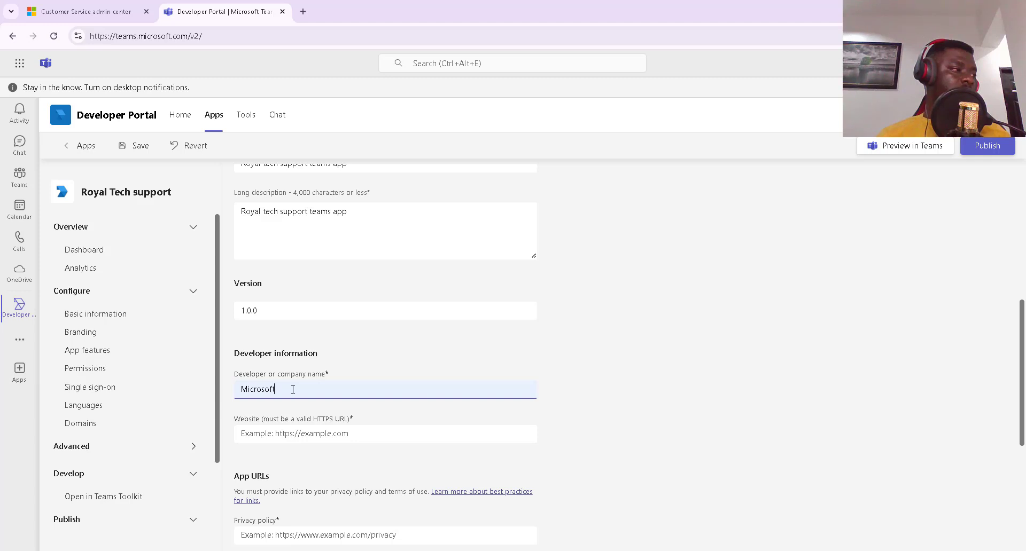
left_click(293, 436)
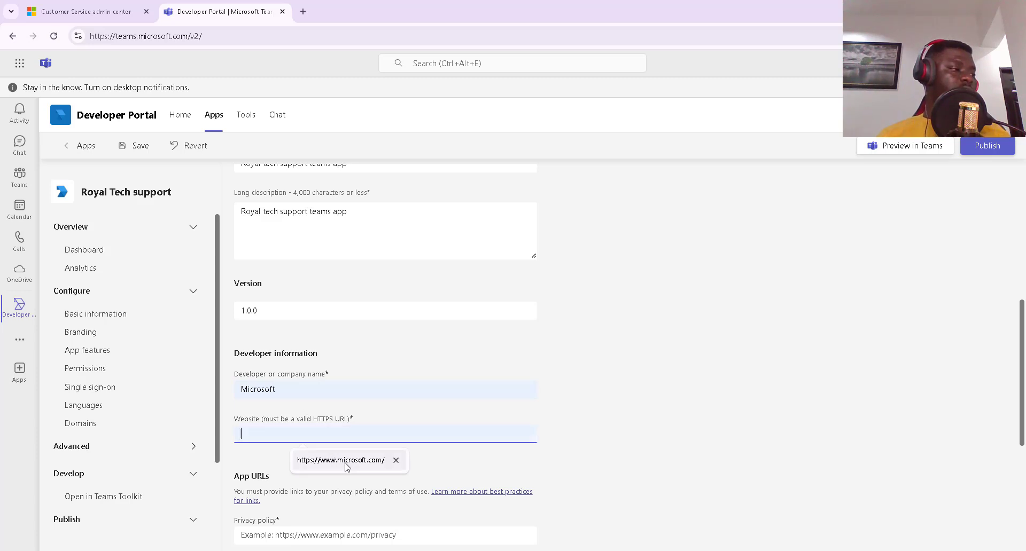
left_click_drag(290, 387, 225, 389)
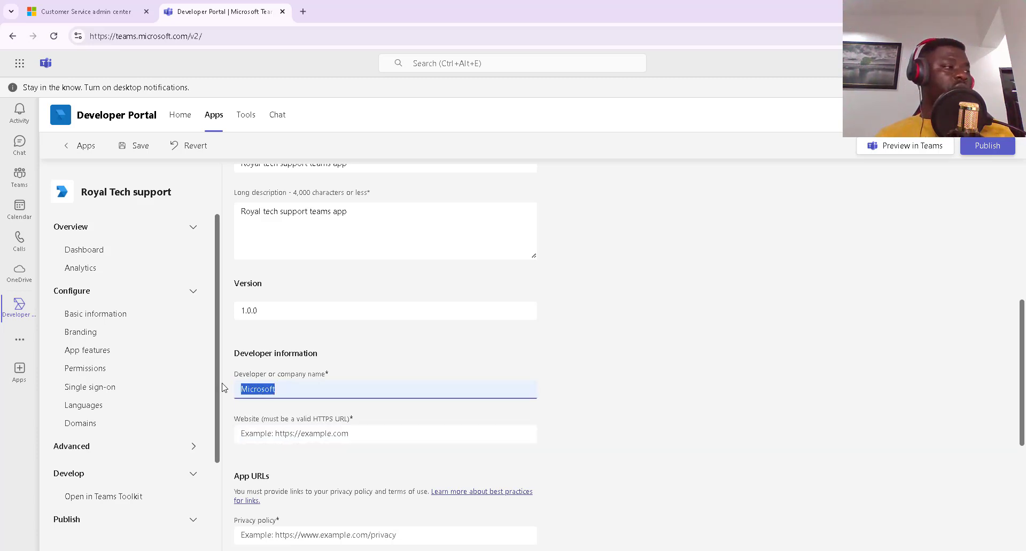
left_click(289, 436)
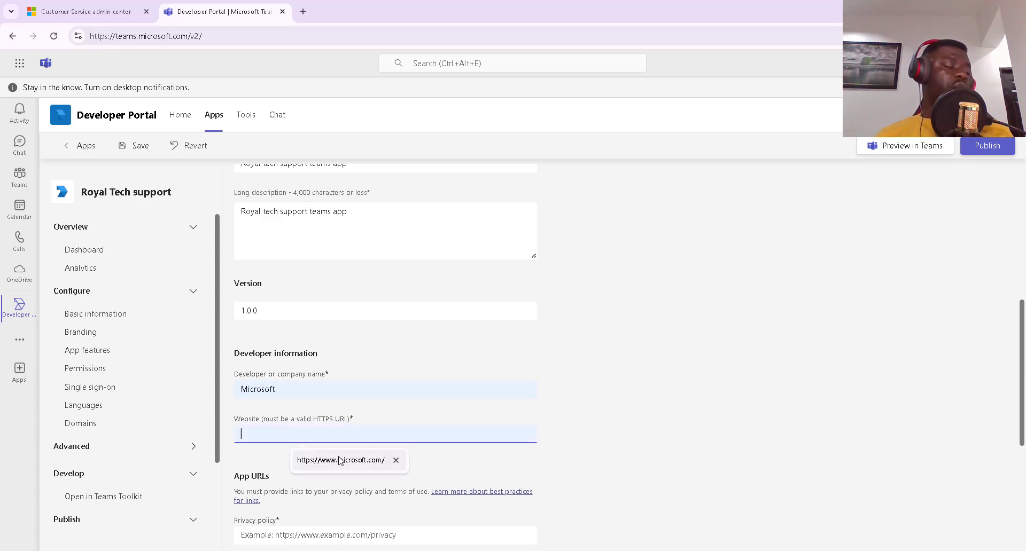
left_click(340, 460)
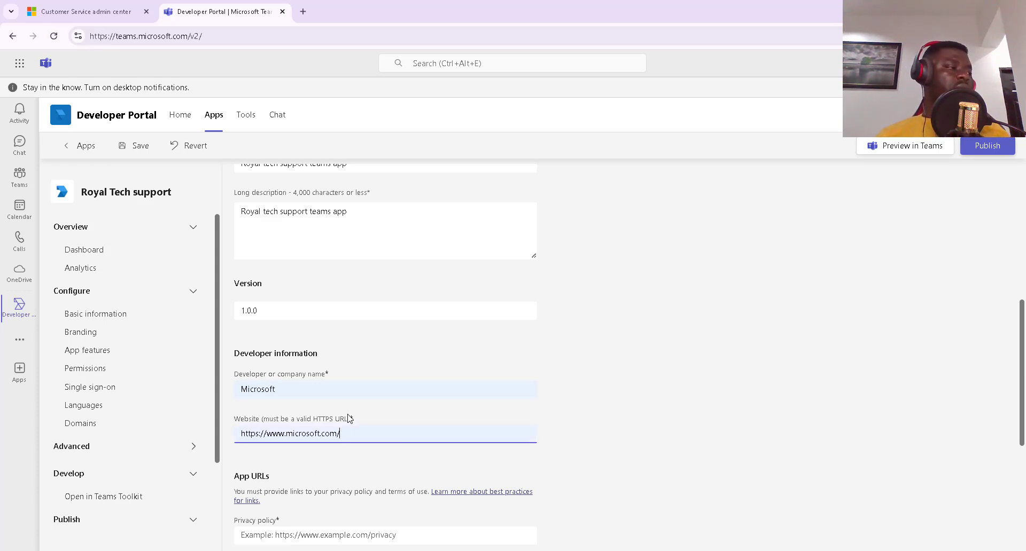
scroll(351, 419, "down", 1)
scroll(351, 420, "down", 1)
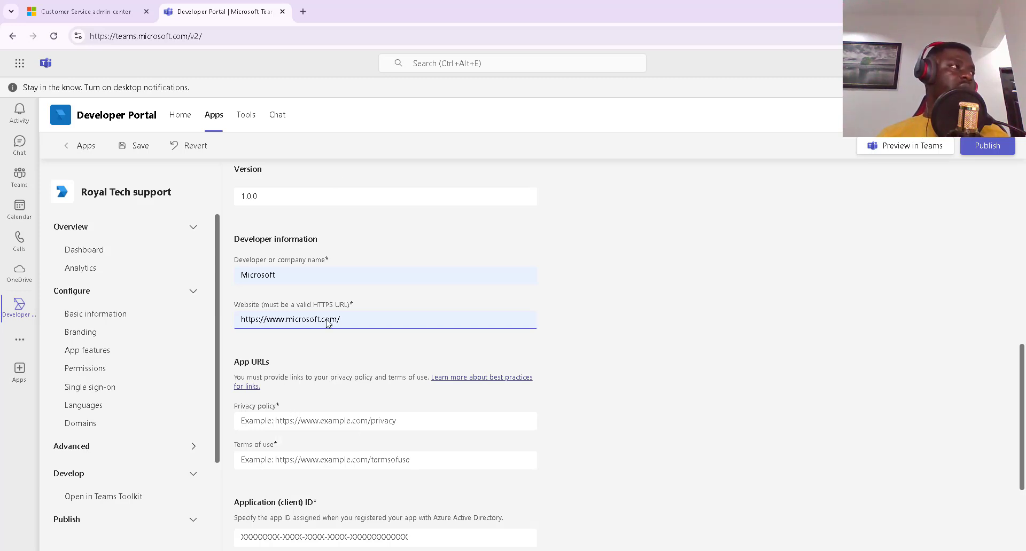
left_click(325, 419)
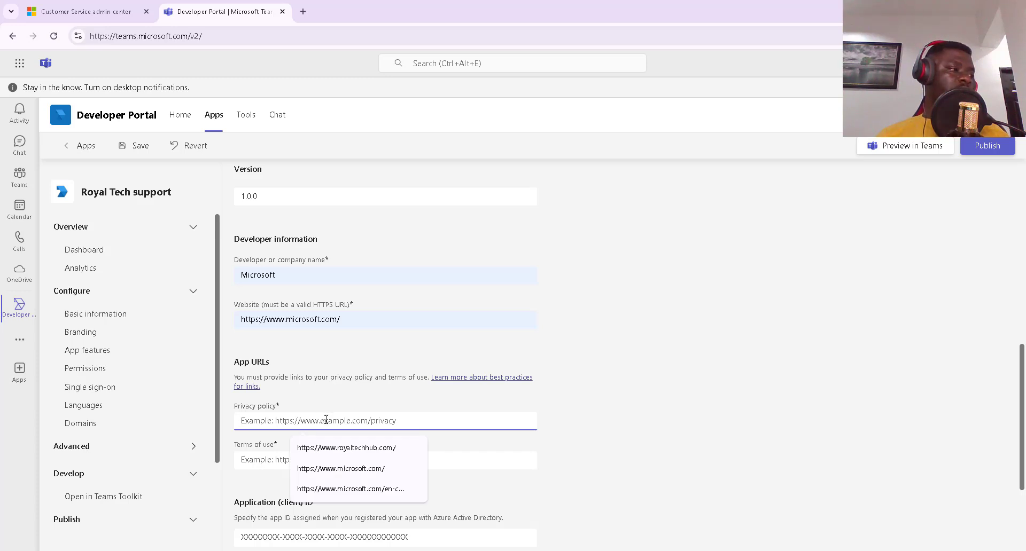
left_click(367, 489)
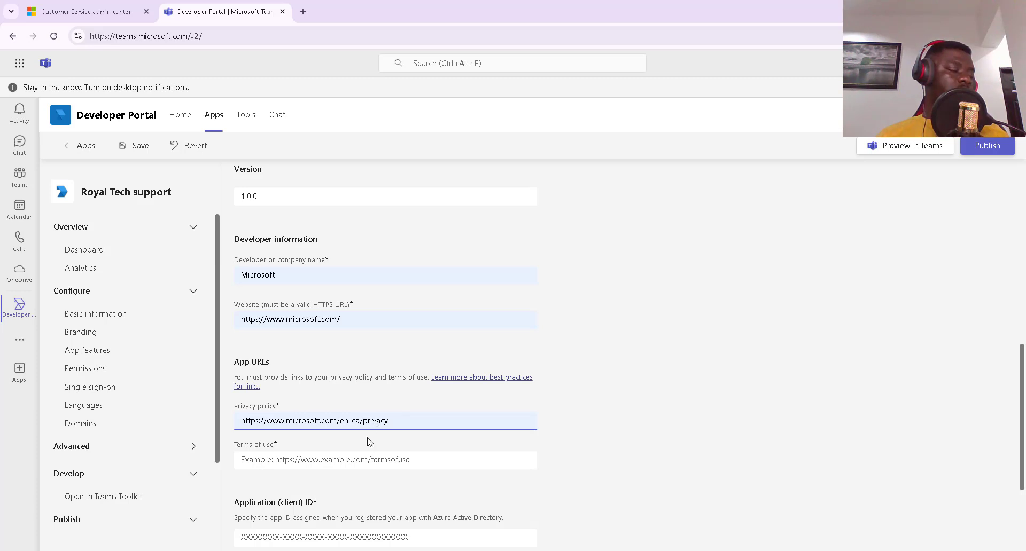
left_click(359, 455)
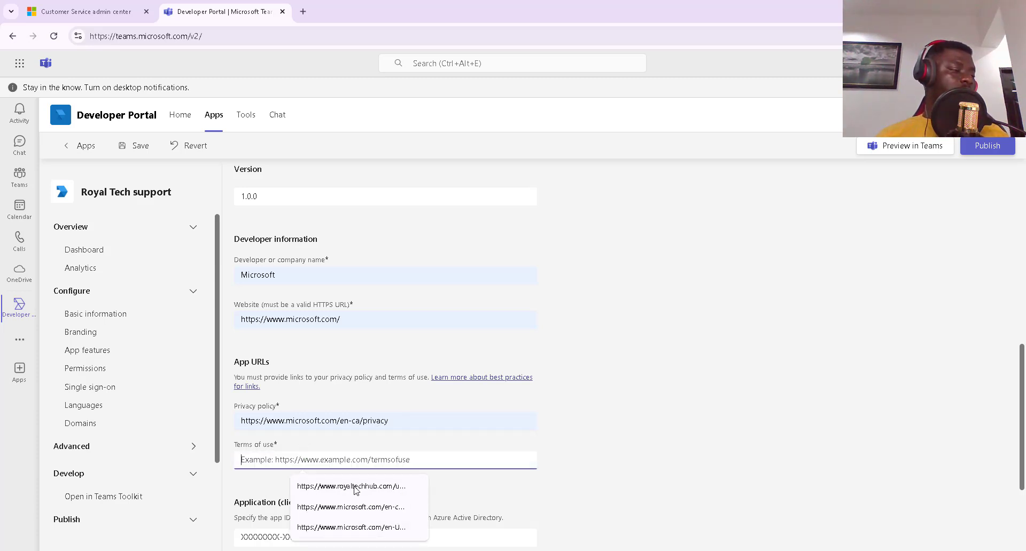
left_click(367, 531)
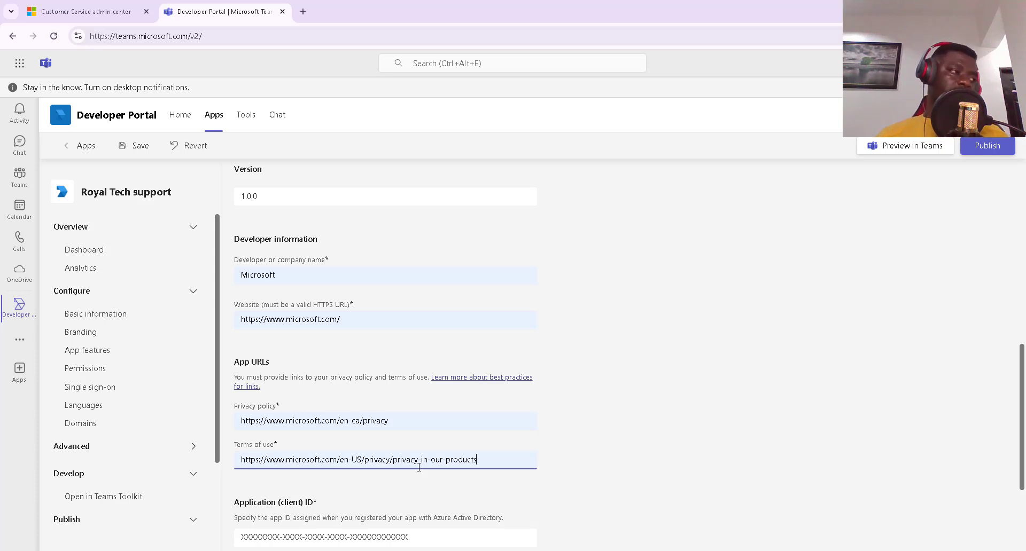
scroll(421, 464, "down", 3)
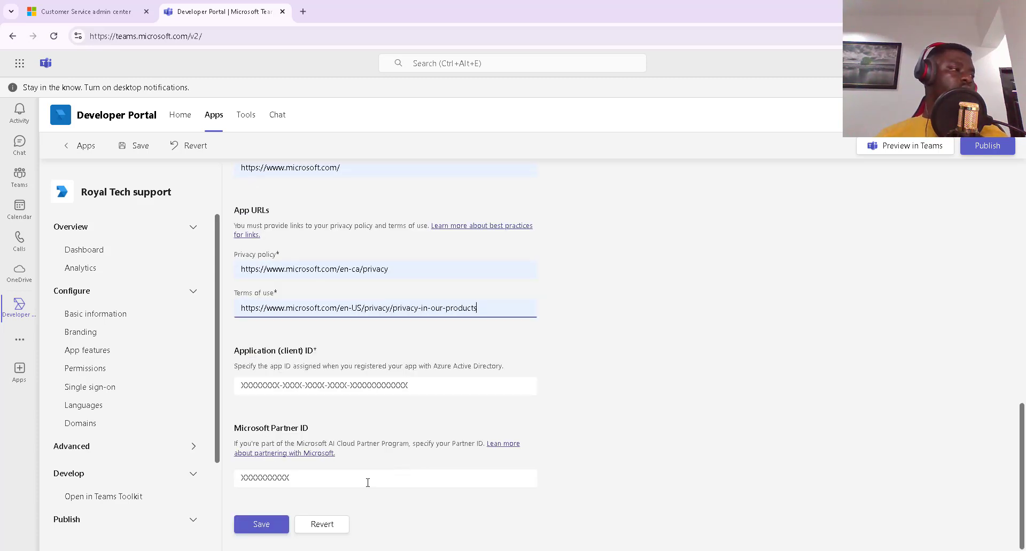
left_click(277, 530)
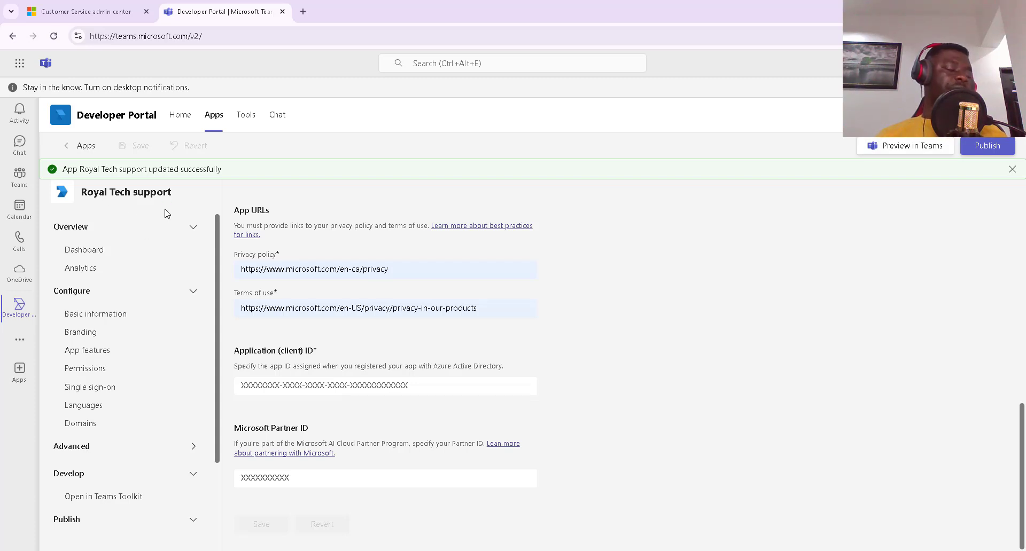
scroll(160, 383, "down", 1)
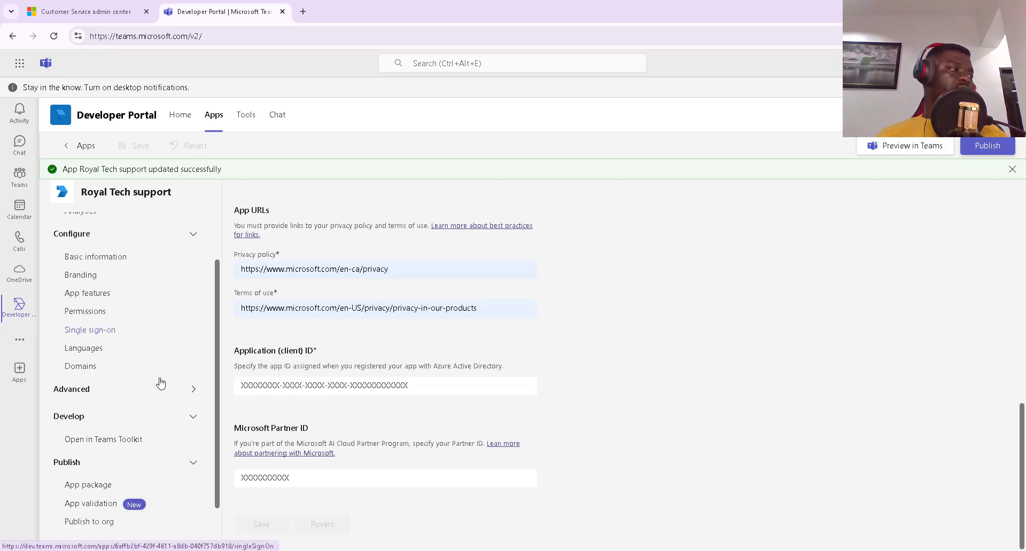
scroll(160, 383, "up", 1)
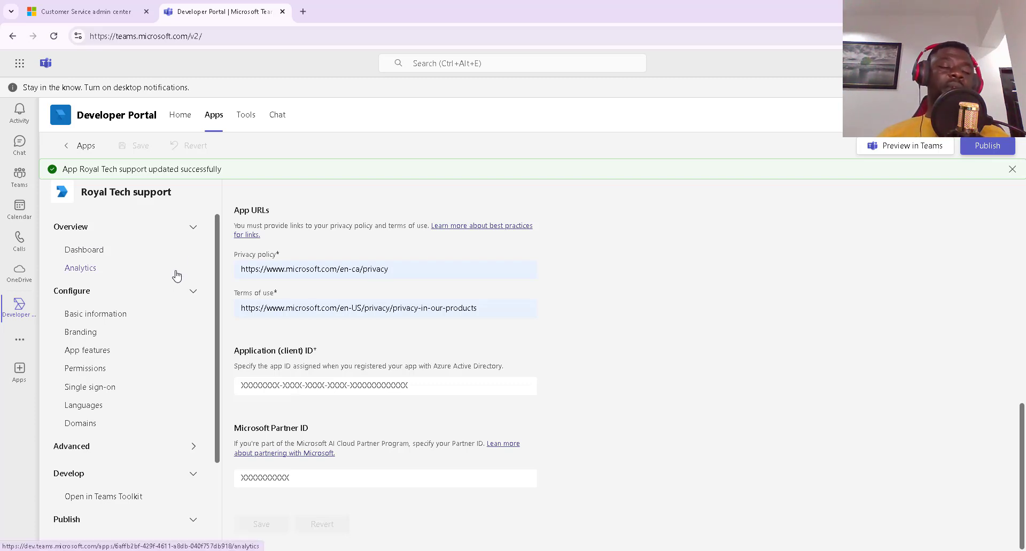
- Switch to the Customer Service admin center and open its list of workstreams
left_click(86, 20)
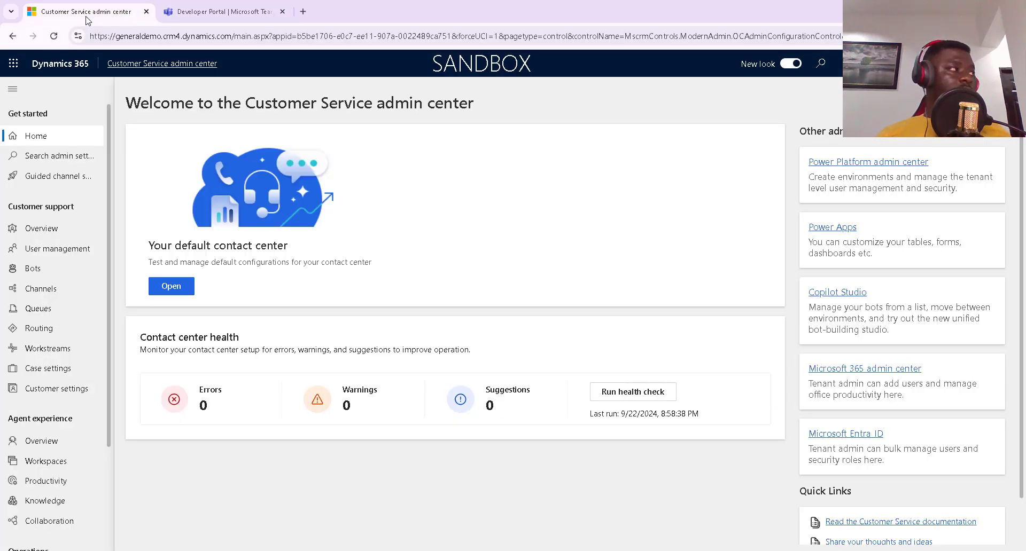
left_click(143, 65)
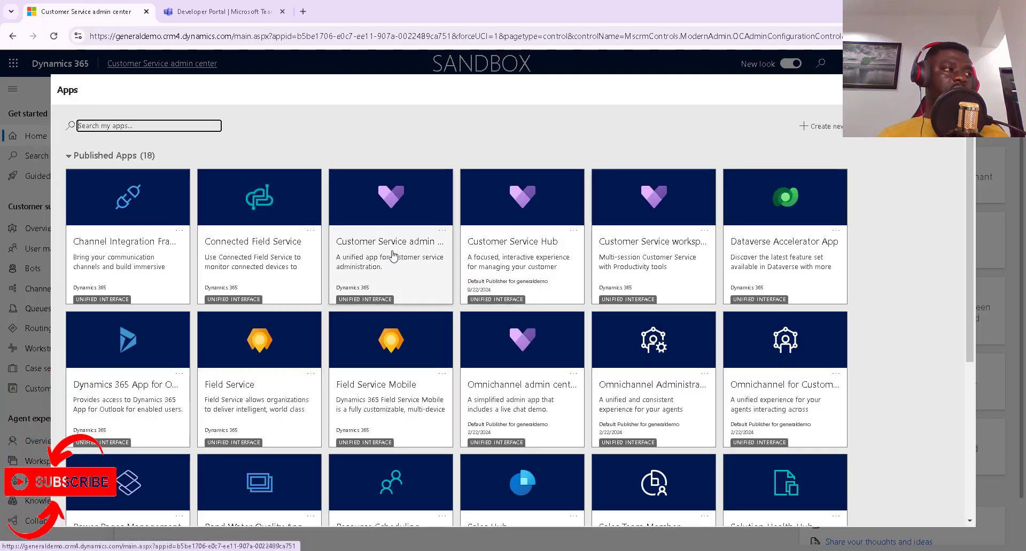
key("Escape")
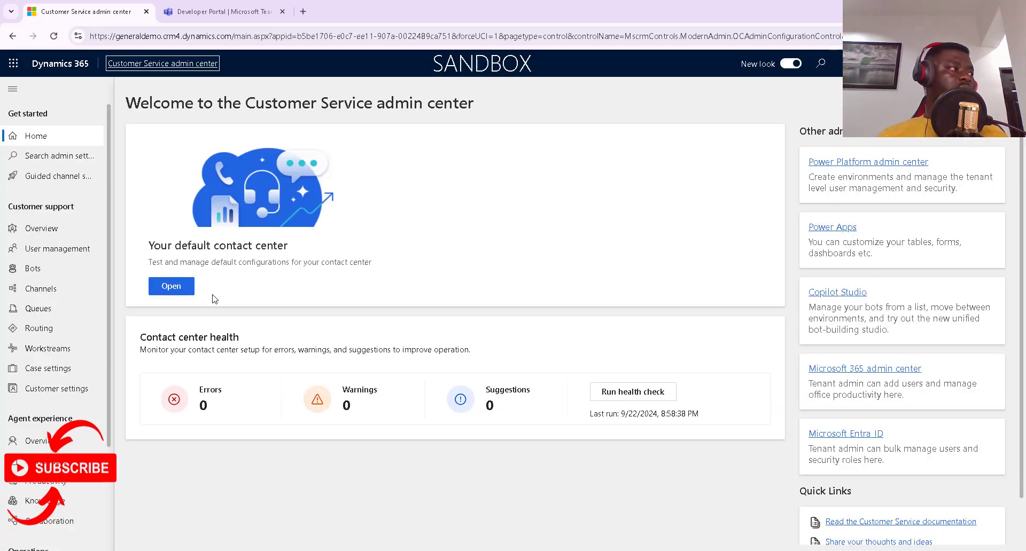
left_click(47, 350)
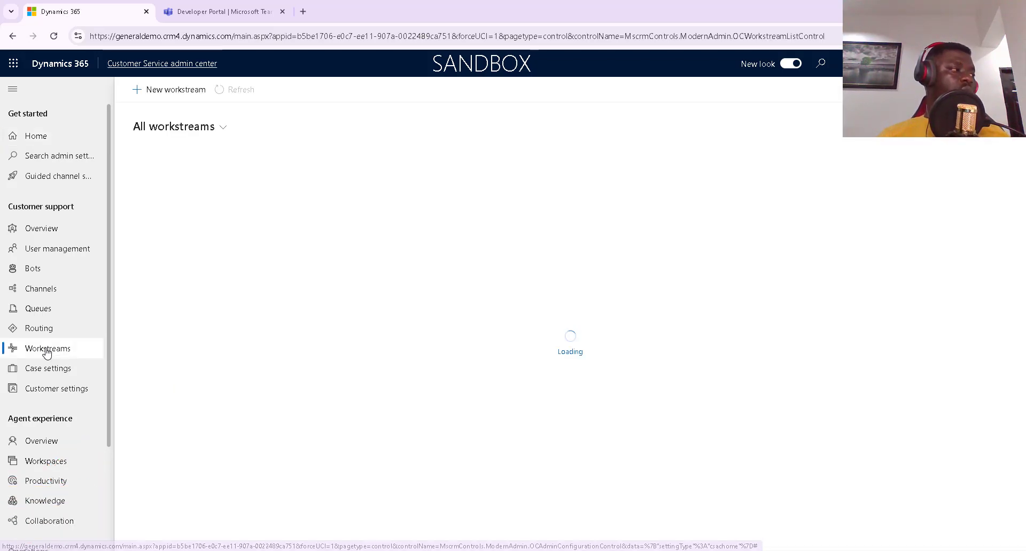
- Start a new workstream and name it "royal tech customer support via teams"
left_click(182, 95)
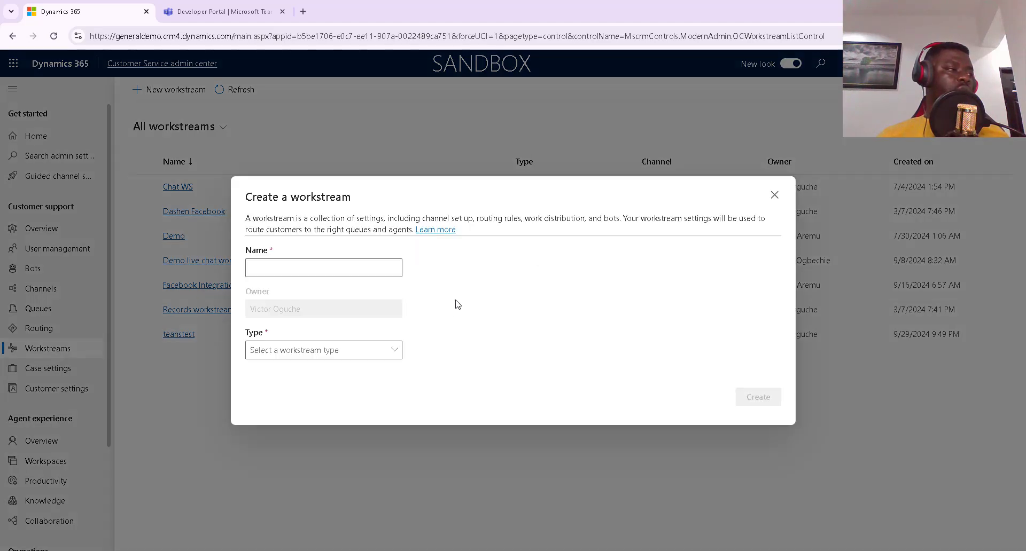
left_click(301, 275)
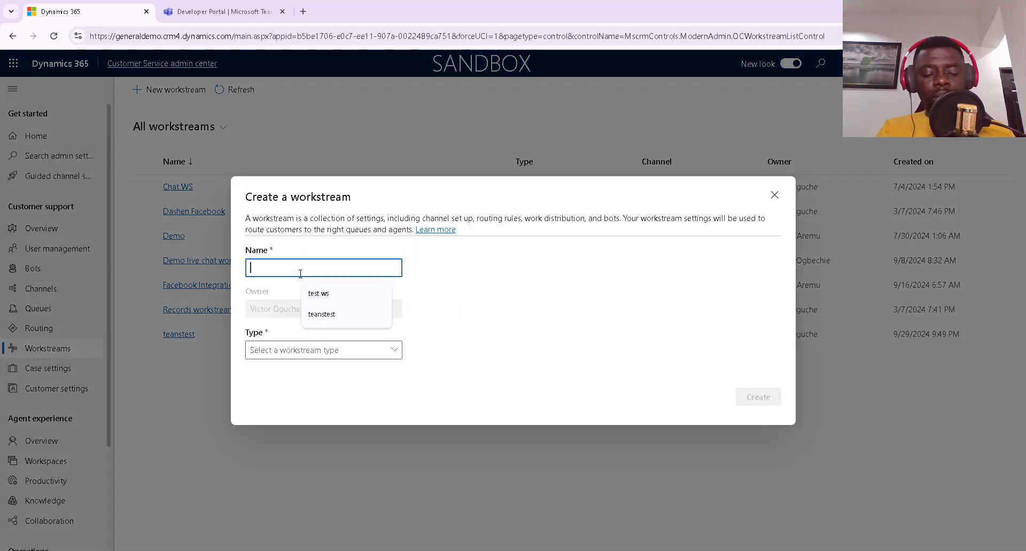
type("royal te")
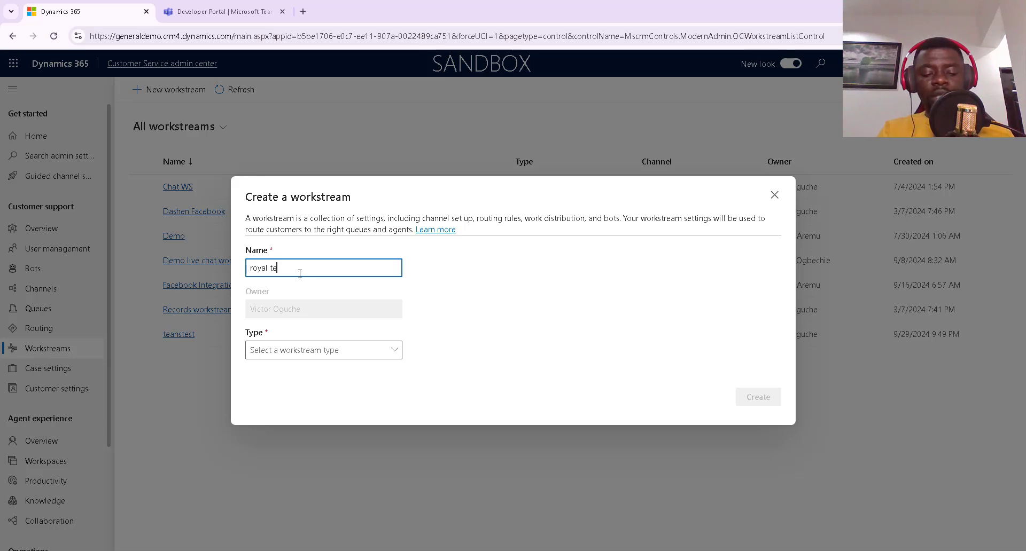
type("ch ")
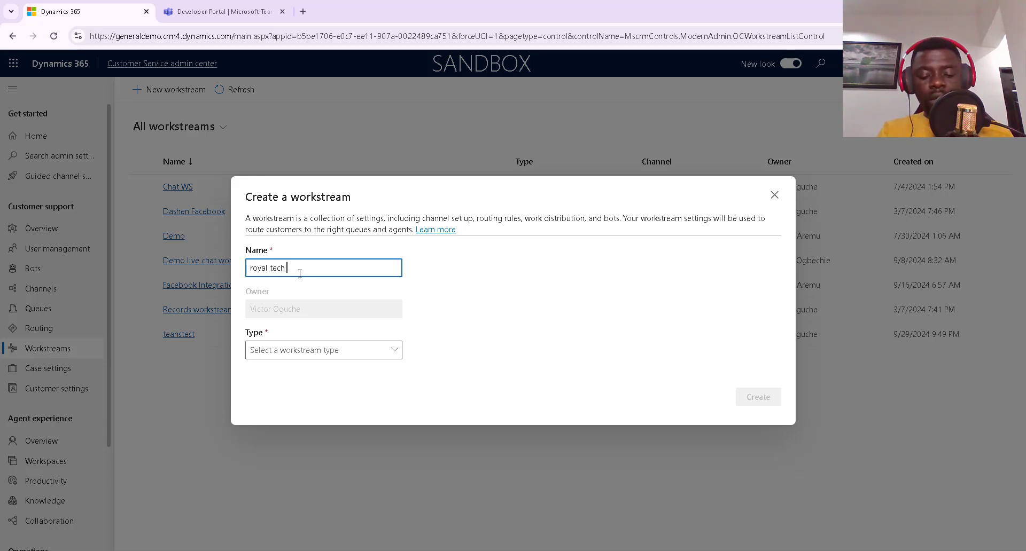
type("customer")
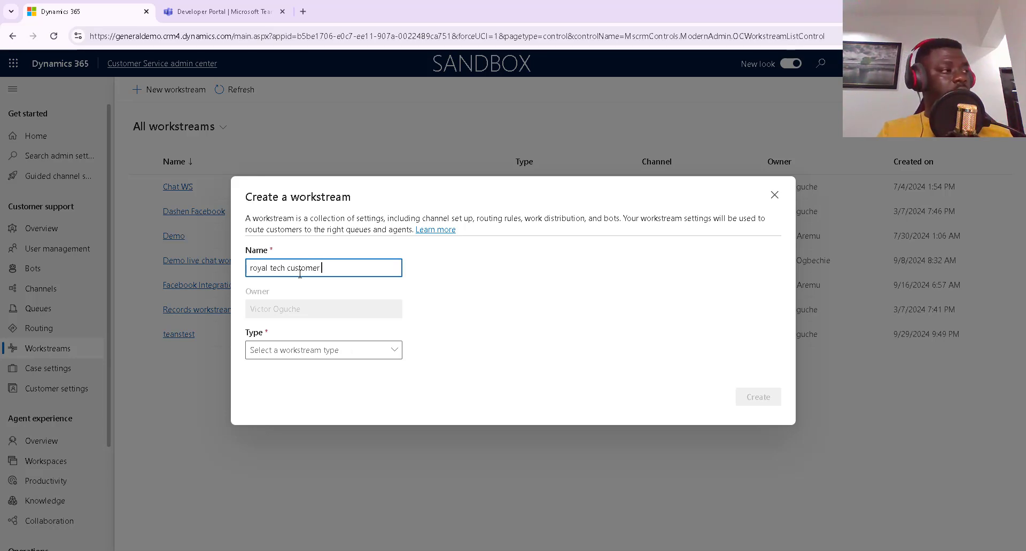
type(" support")
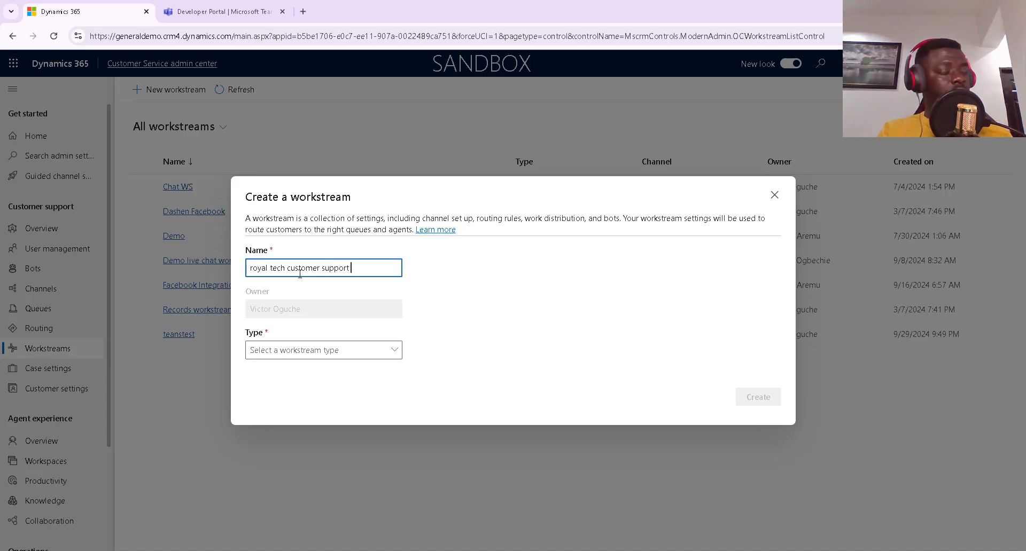
type(" via teams")
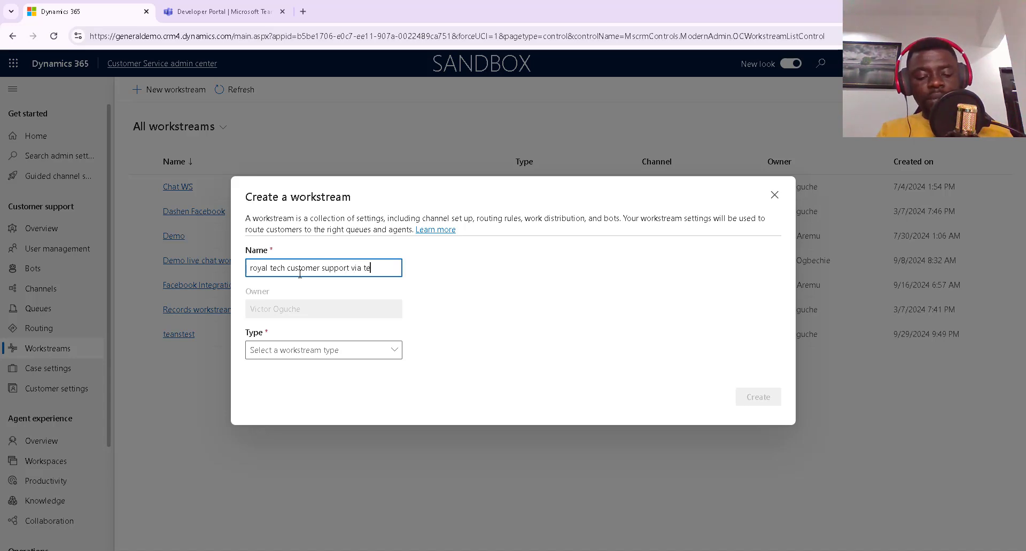
- Set the new workstream's type to Messaging and its channel to Microsoft Teams
left_click(304, 355)
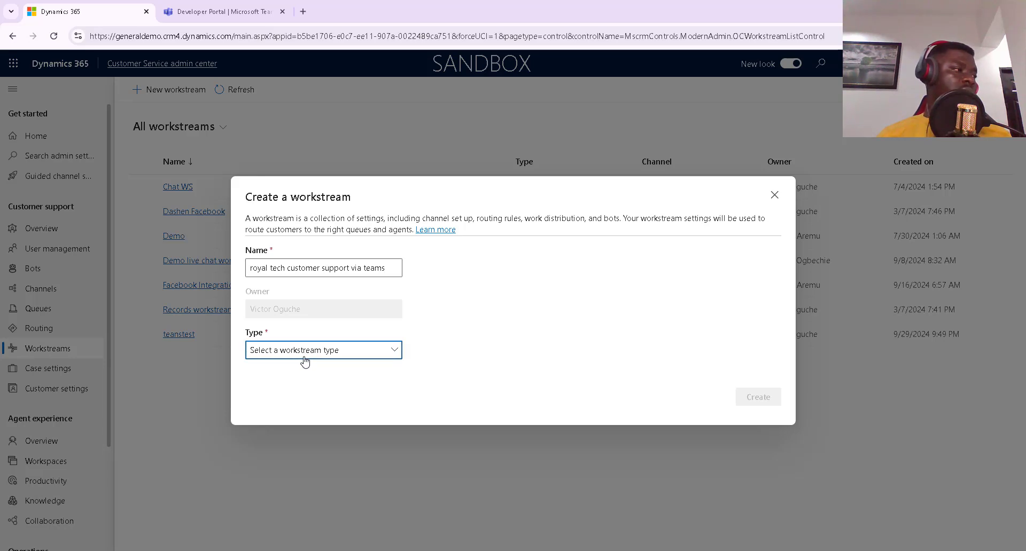
left_click(279, 366)
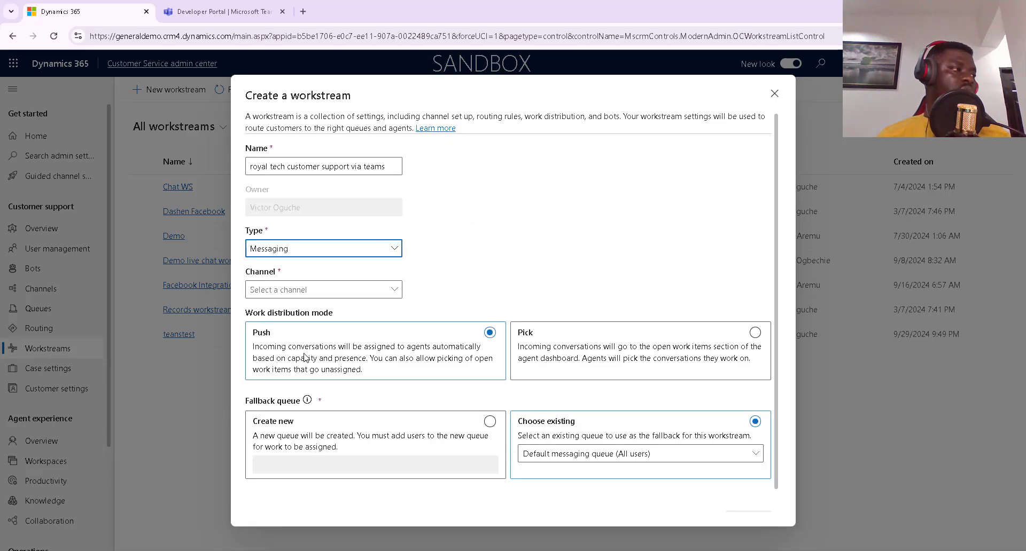
left_click(363, 289)
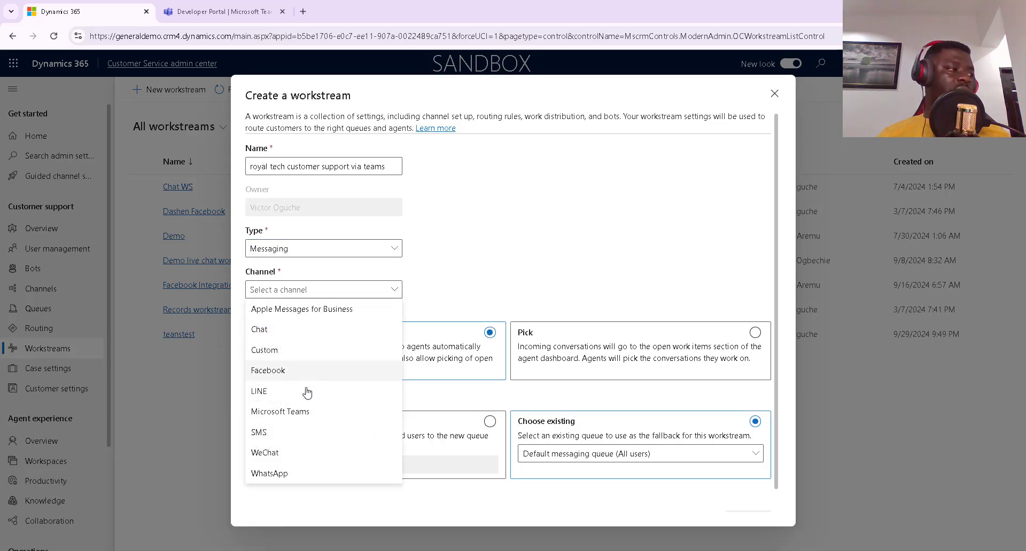
left_click(286, 420)
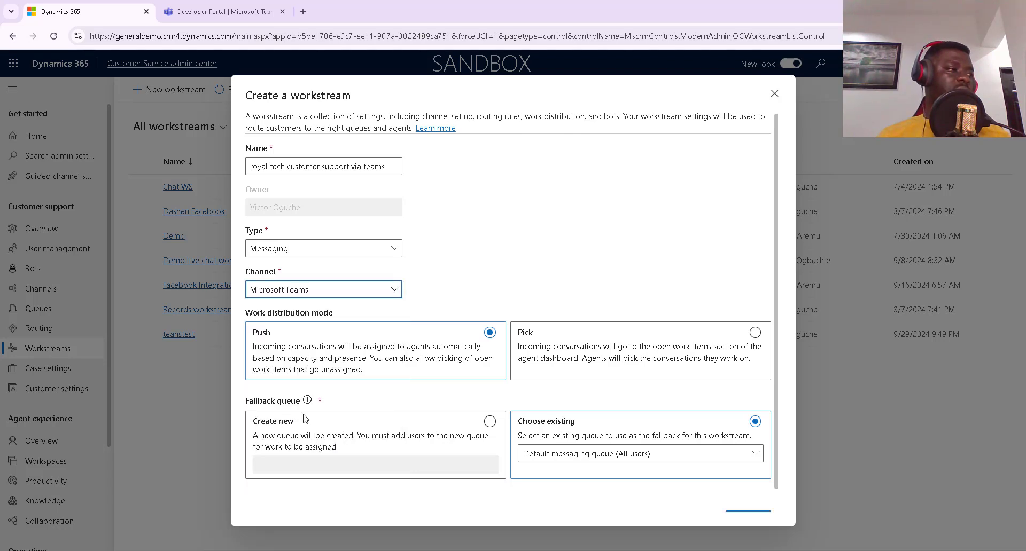
- Choose the existing Chatbot Queue as the fallback queue and create the workstream
left_click(653, 455)
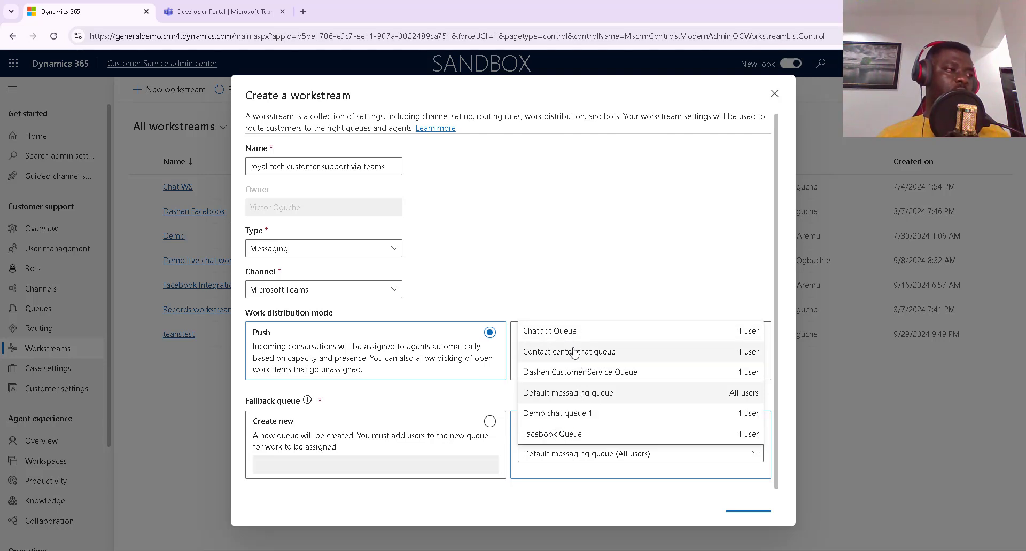
left_click(558, 334)
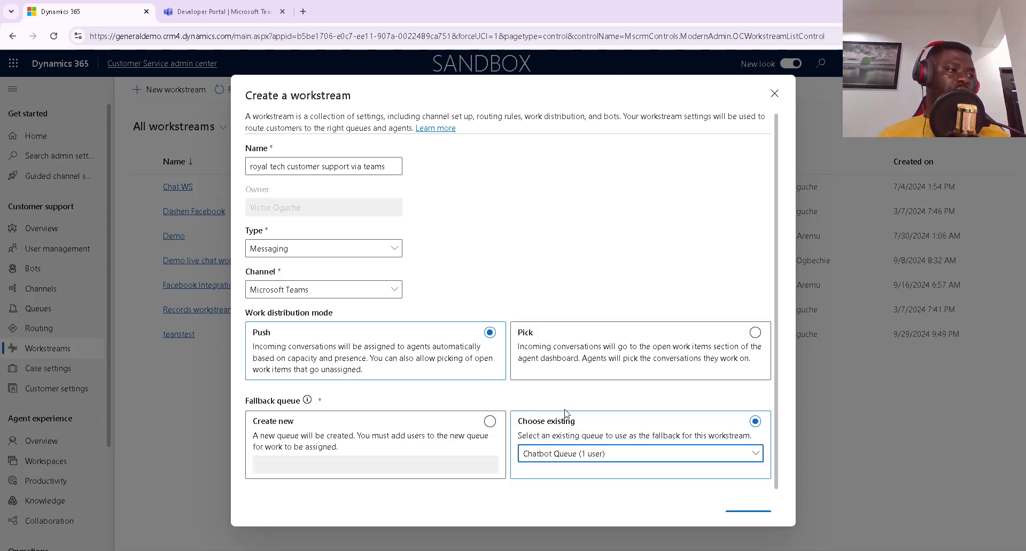
scroll(567, 414, "down", 1)
left_click(756, 498)
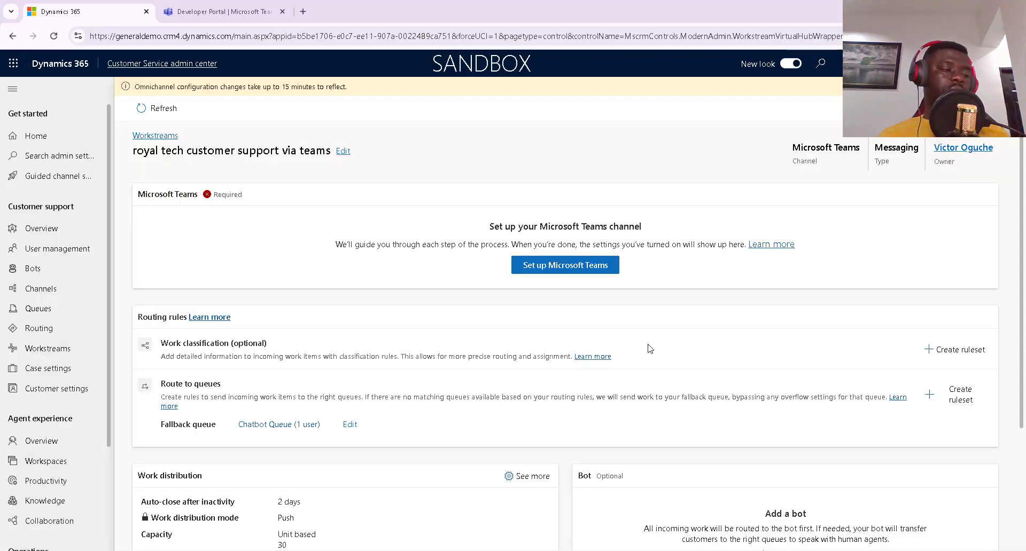
- Connect the Omnichannel Power Virtual Agents bot to the workstream
scroll(648, 350, "down", 2)
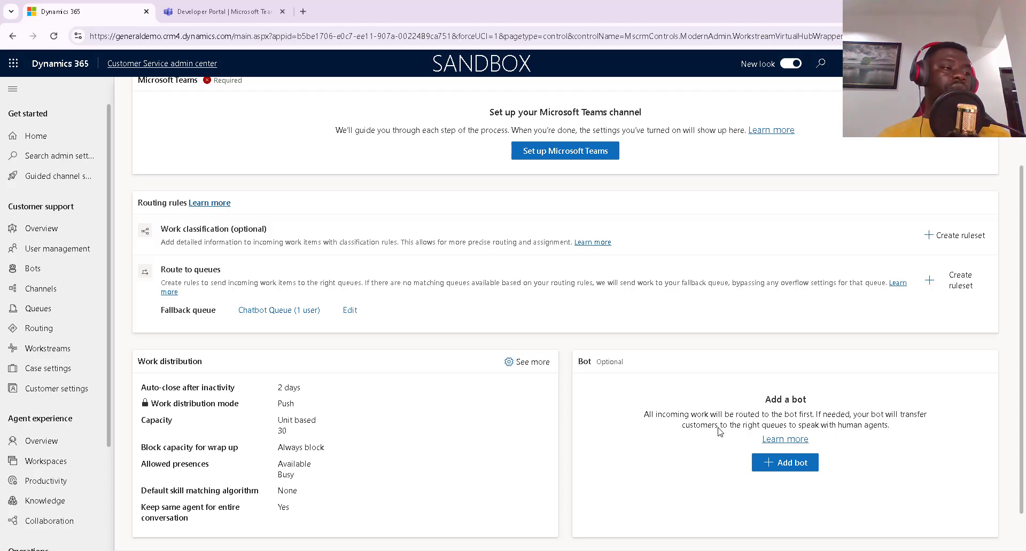
scroll(722, 428, "up", 2)
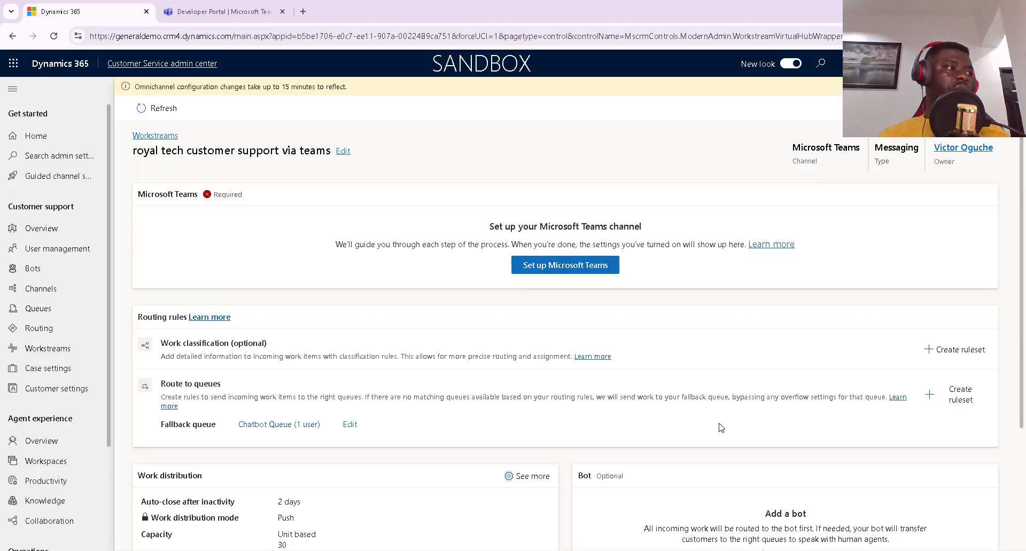
scroll(740, 448, "down", 3)
left_click(783, 424)
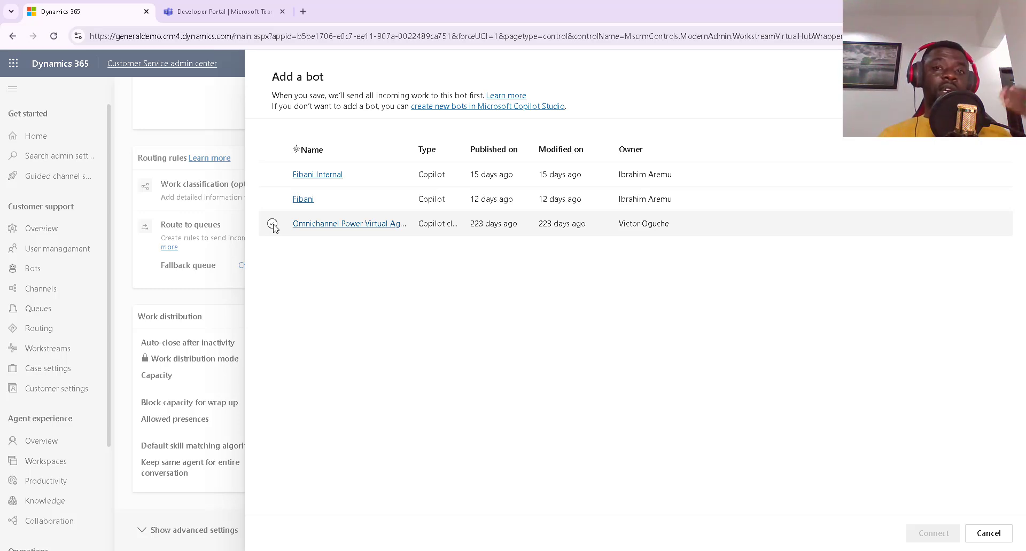
left_click(273, 224)
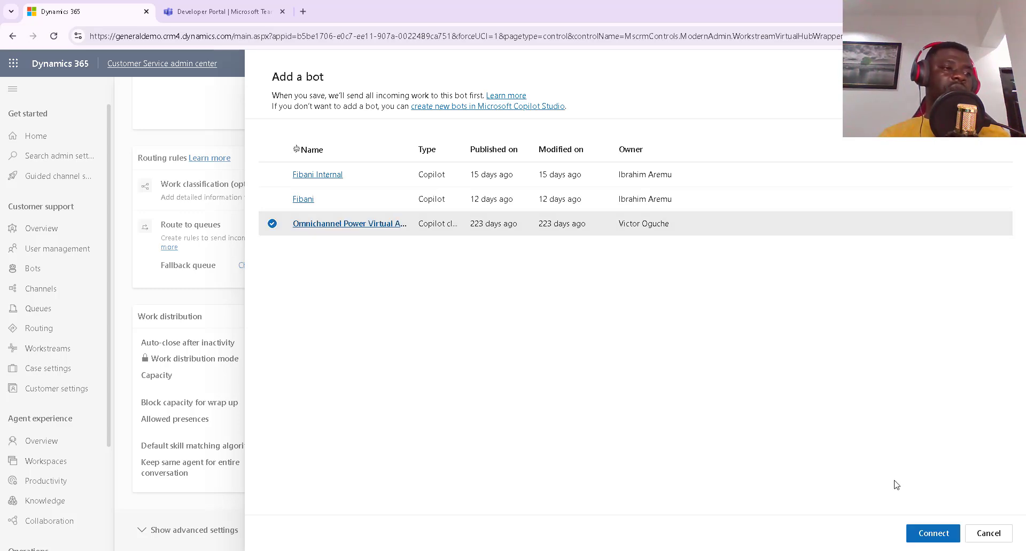
left_click(933, 535)
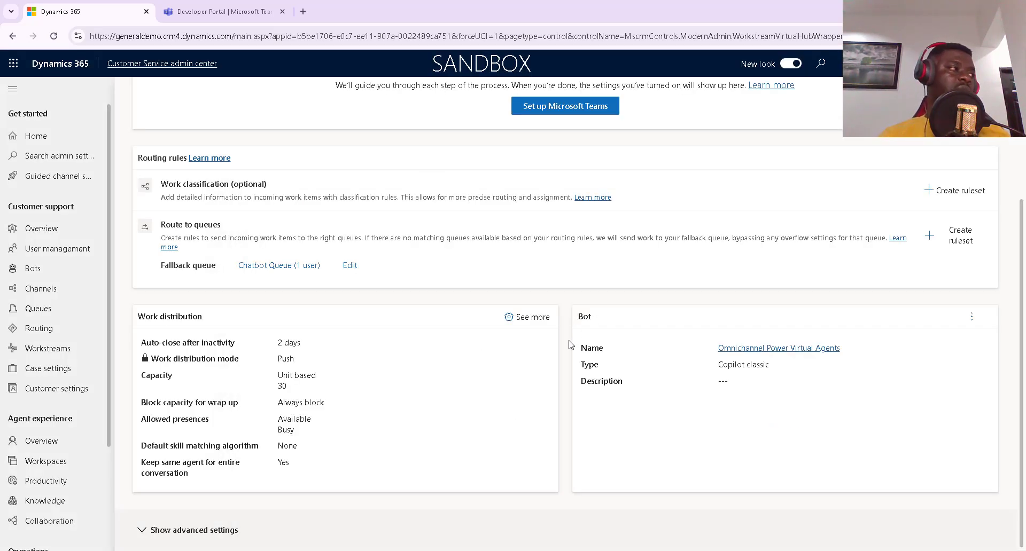
- Start the workstream's Microsoft Teams channel setup and proceed from it to adding a Microsoft Teams account
scroll(669, 395, "up", 3)
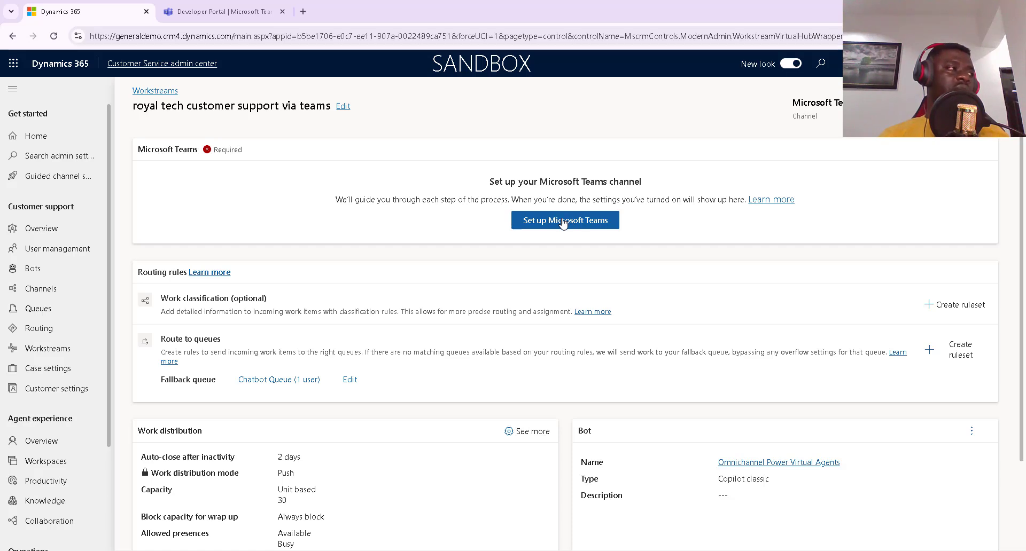
left_click(520, 227)
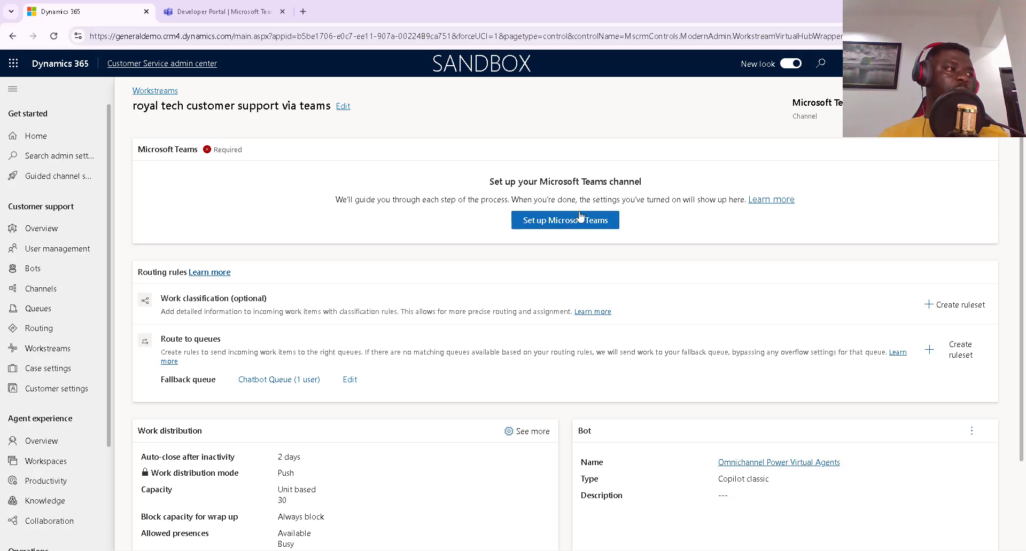
left_click(559, 224)
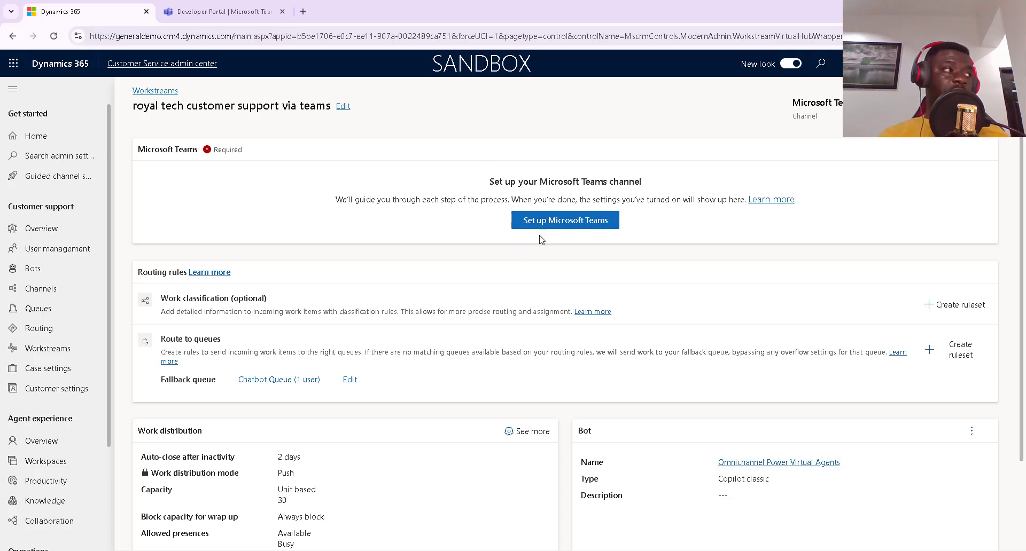
left_click(561, 225)
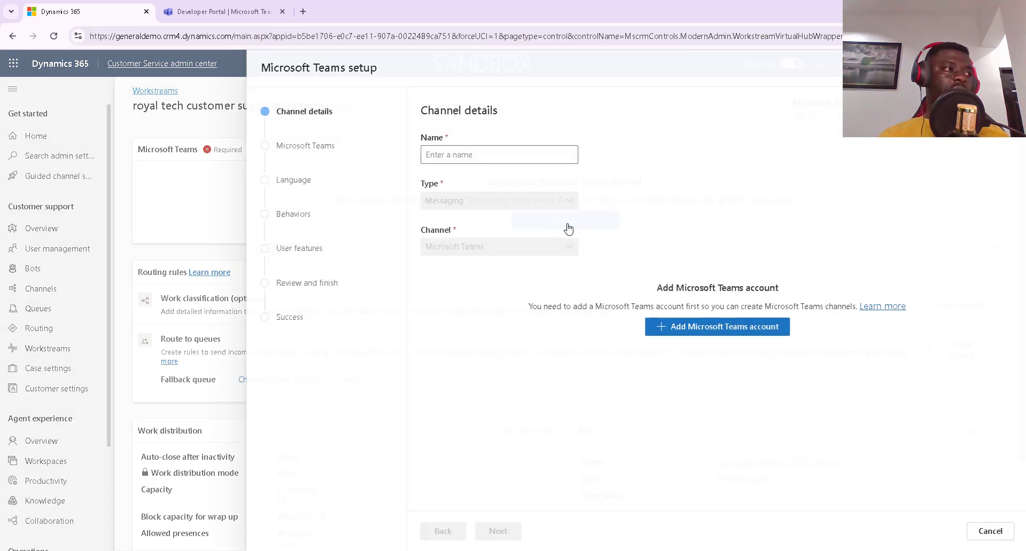
left_click(718, 332)
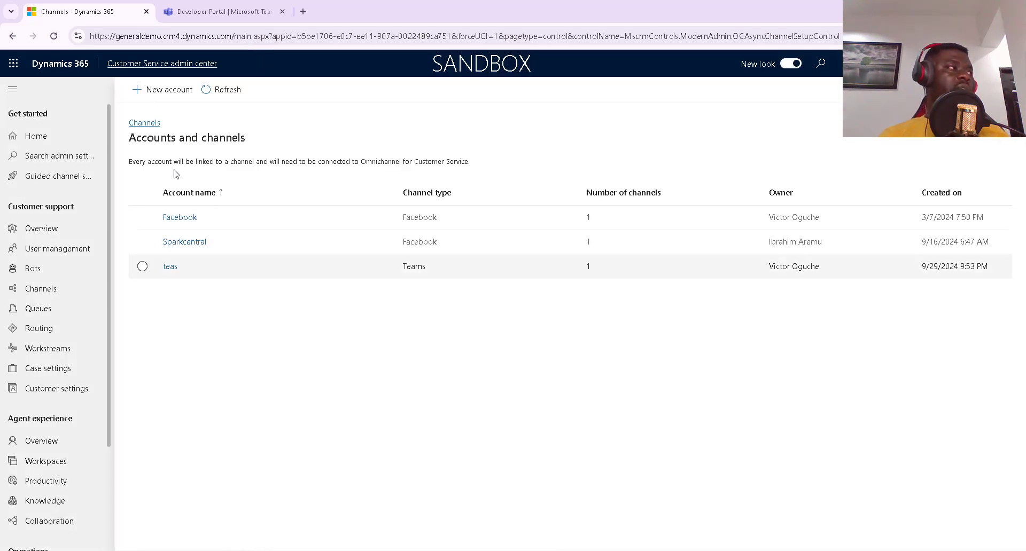
- Start a new channel account named "royal tech teams account" with Microsoft Teams as its channel
left_click(162, 90)
left_click(454, 145)
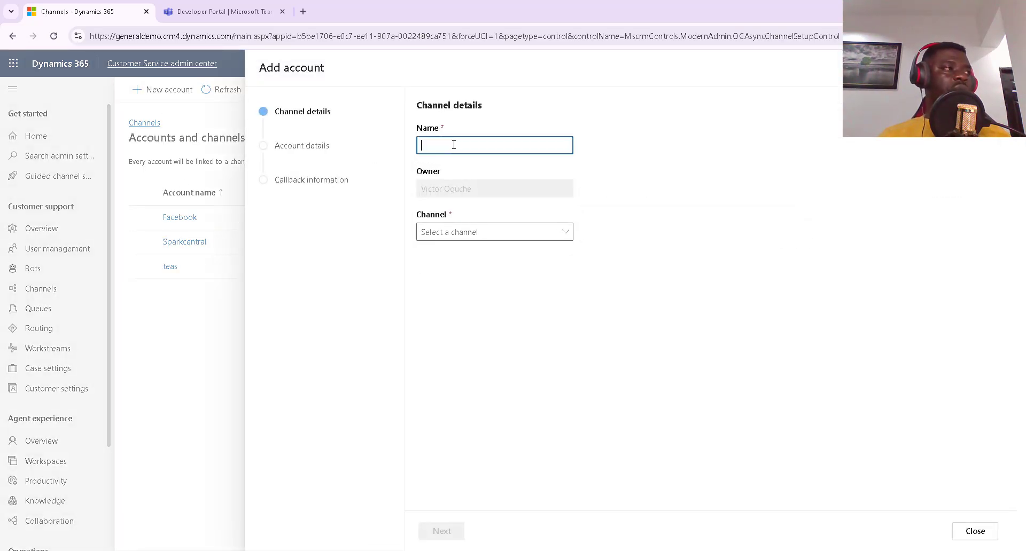
type("royal tech teams accou")
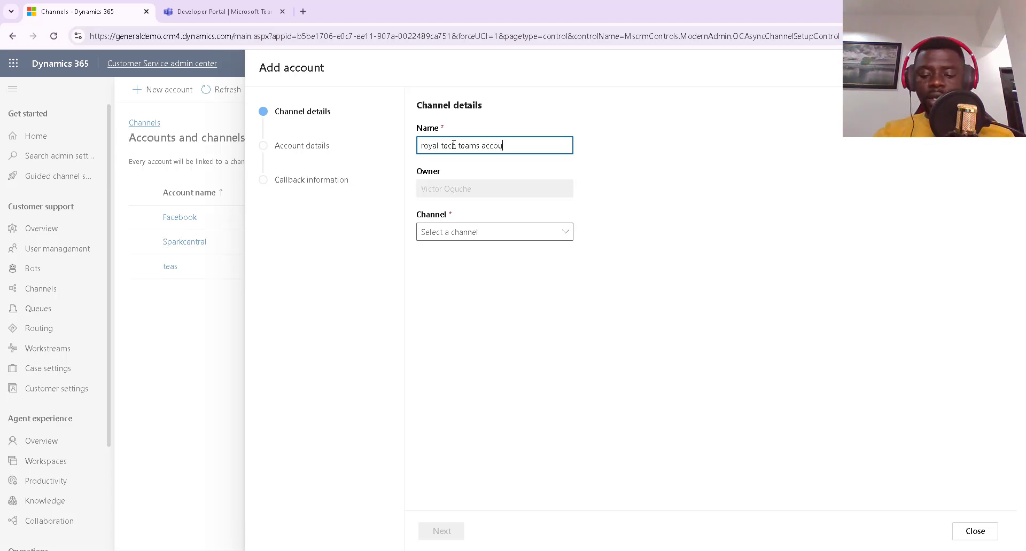
type("nt")
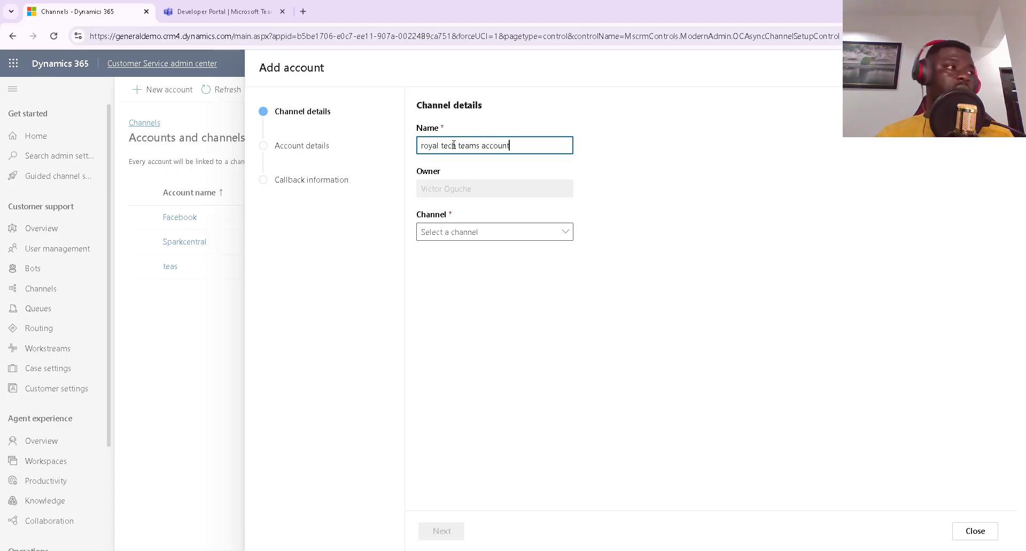
left_click(481, 232)
left_click(460, 337)
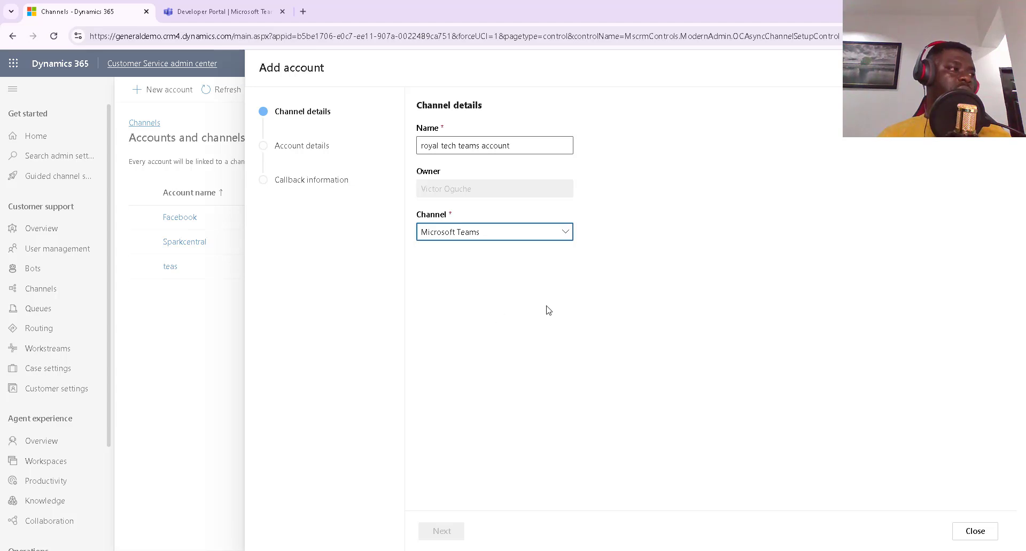
- Advance the new account through its account details to the callback information and copy the bot ID
left_click(448, 533)
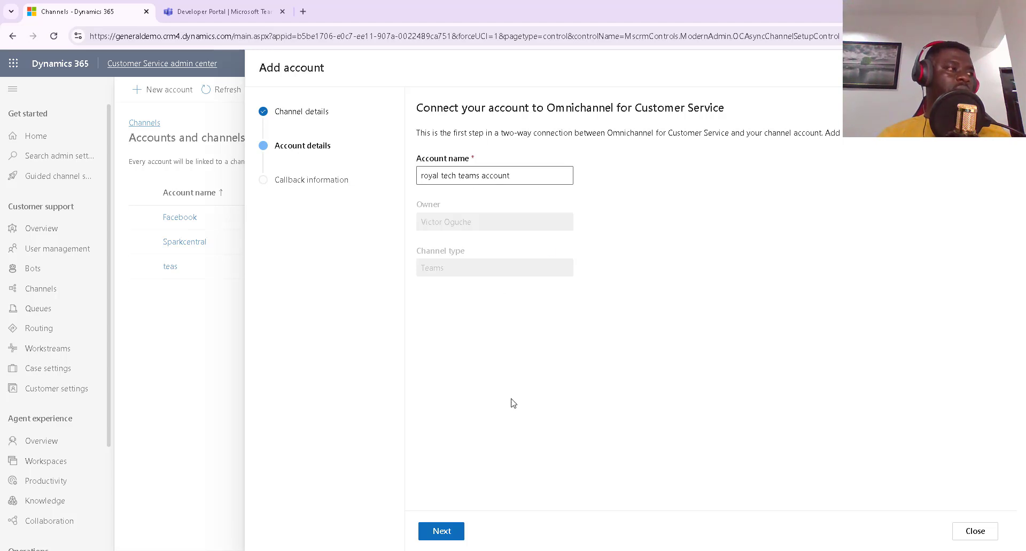
left_click(450, 532)
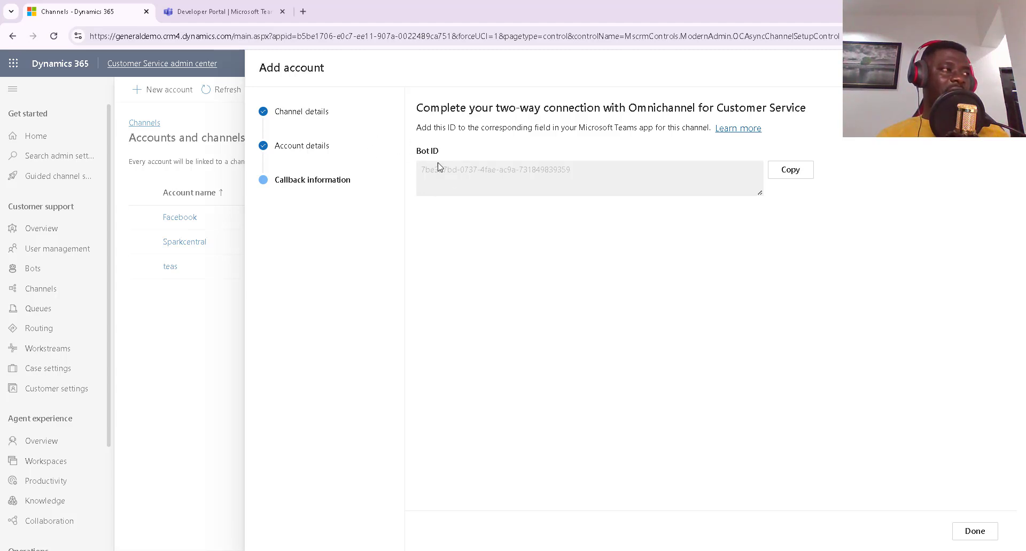
left_click(791, 172)
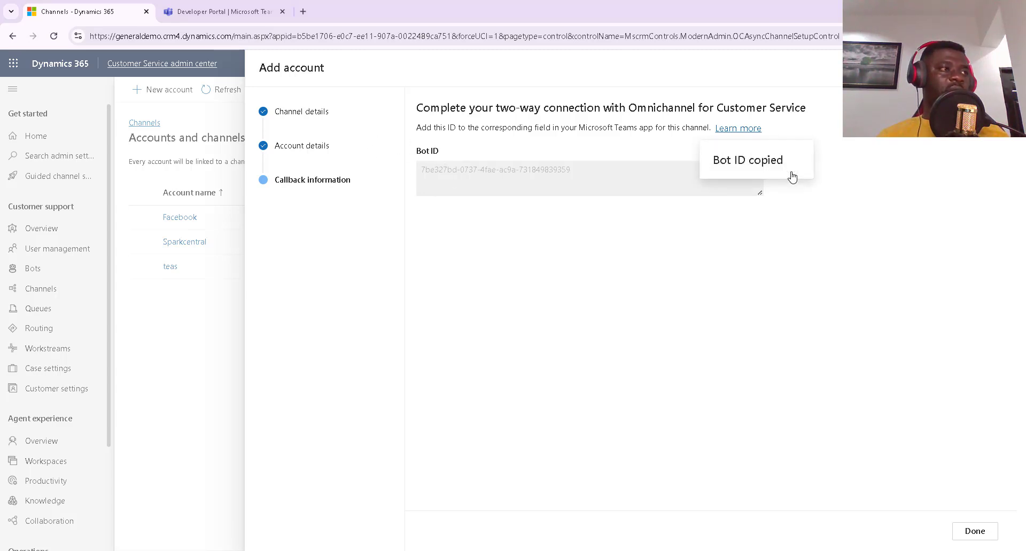
- Switch to the Developer Portal, paste the copied bot ID as the app's Application (client) ID and save
left_click(237, 15)
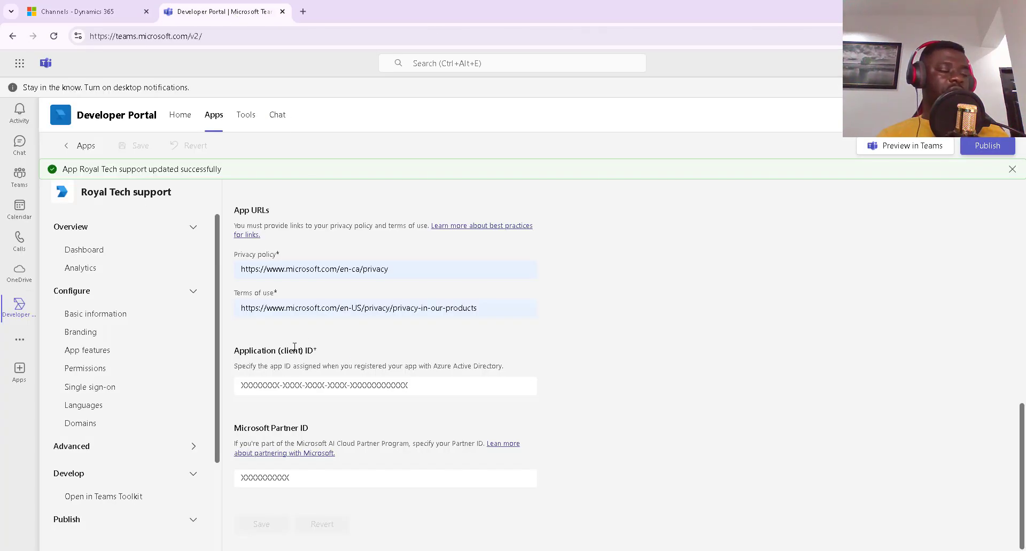
left_click(278, 384)
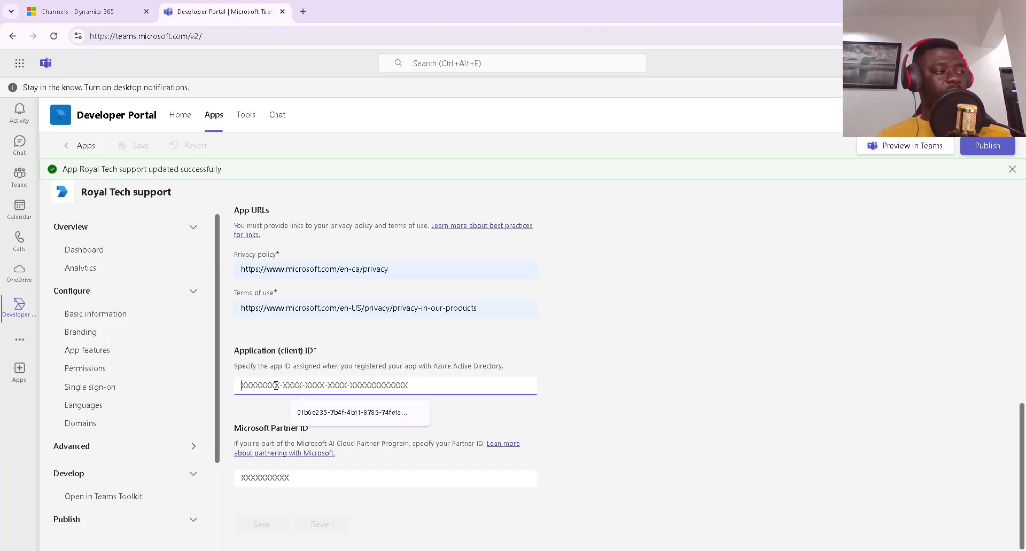
key("ctrl+v")
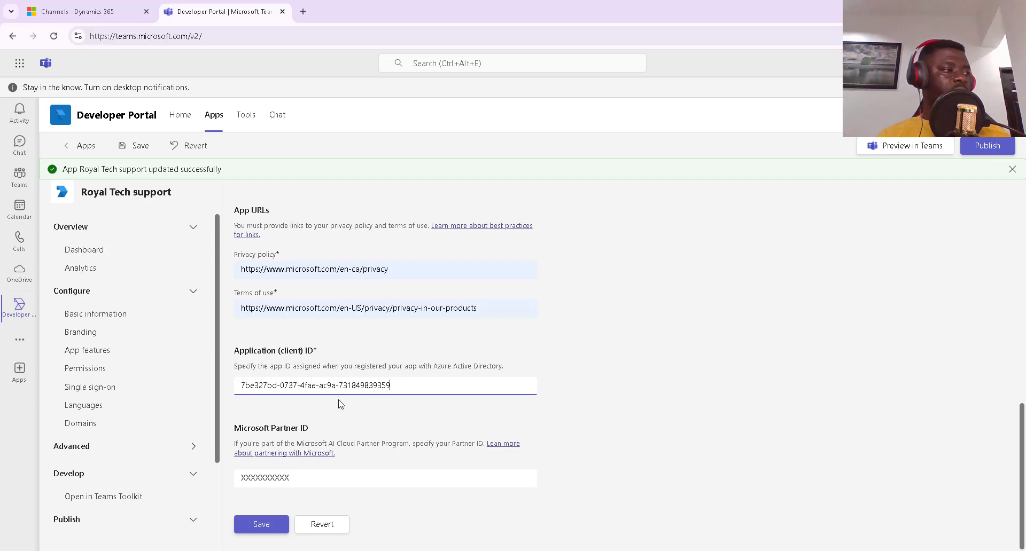
left_click(272, 525)
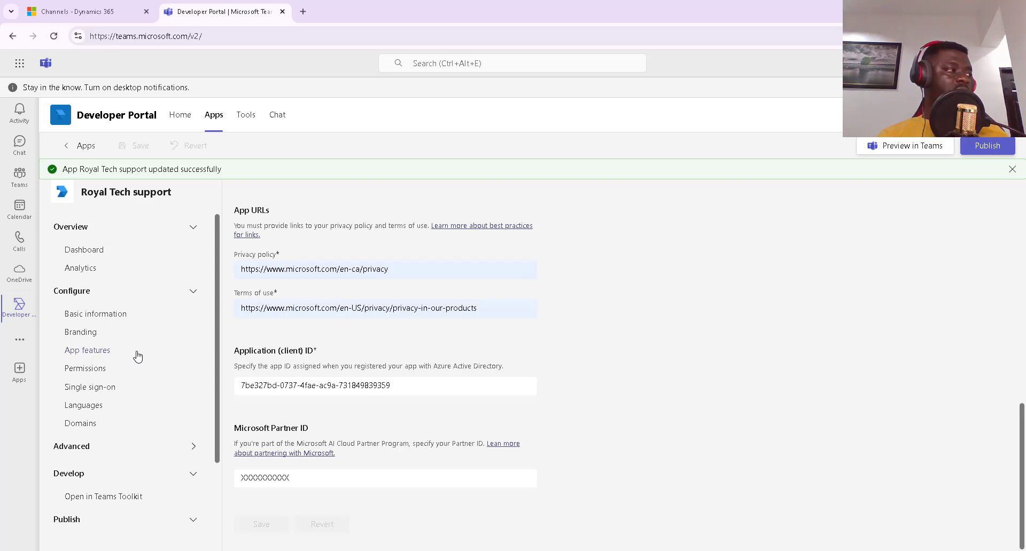
- Add the Bot feature to the Royal Tech support app and identify the bot by the copied bot ID
scroll(398, 353, "up", 4)
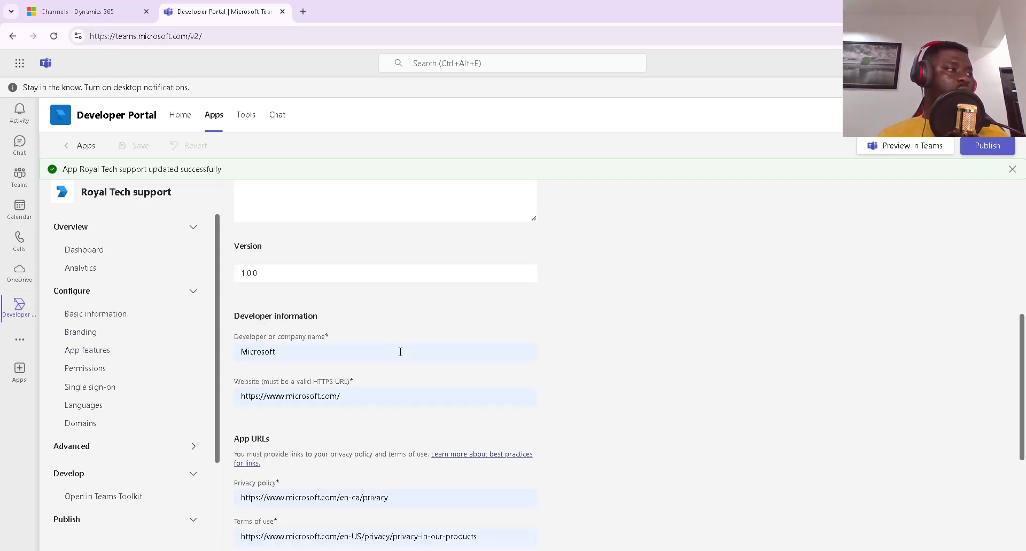
scroll(398, 352, "down", 4)
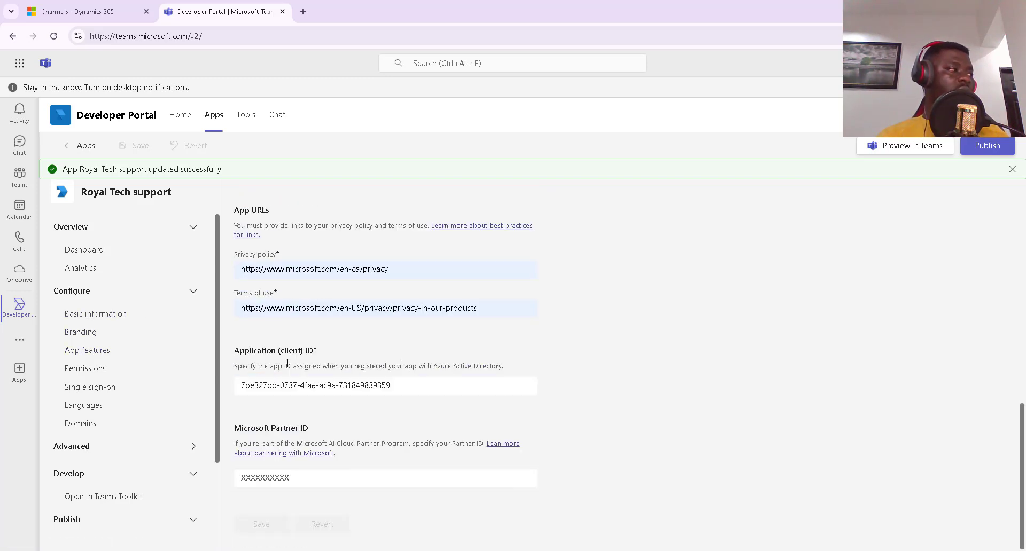
left_click(99, 332)
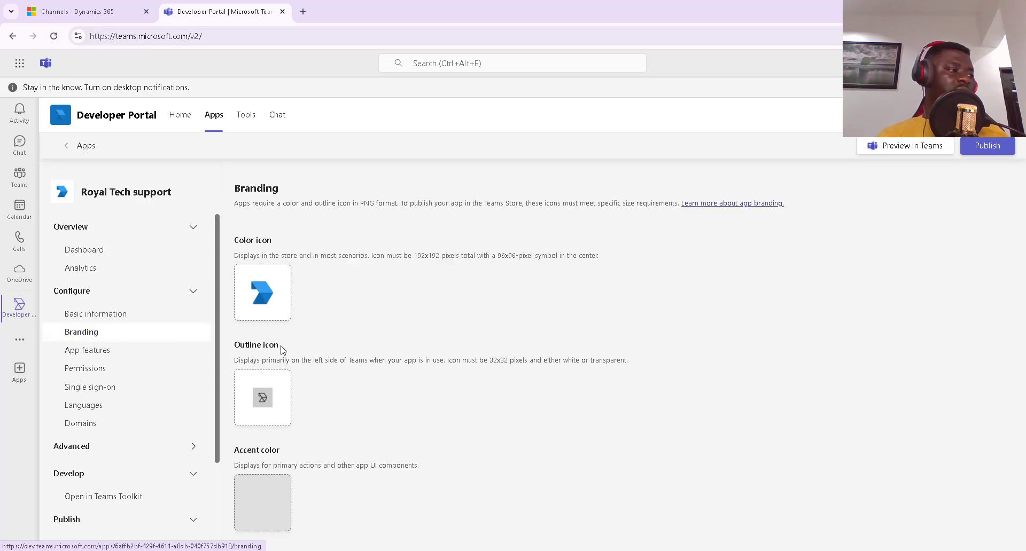
left_click(88, 352)
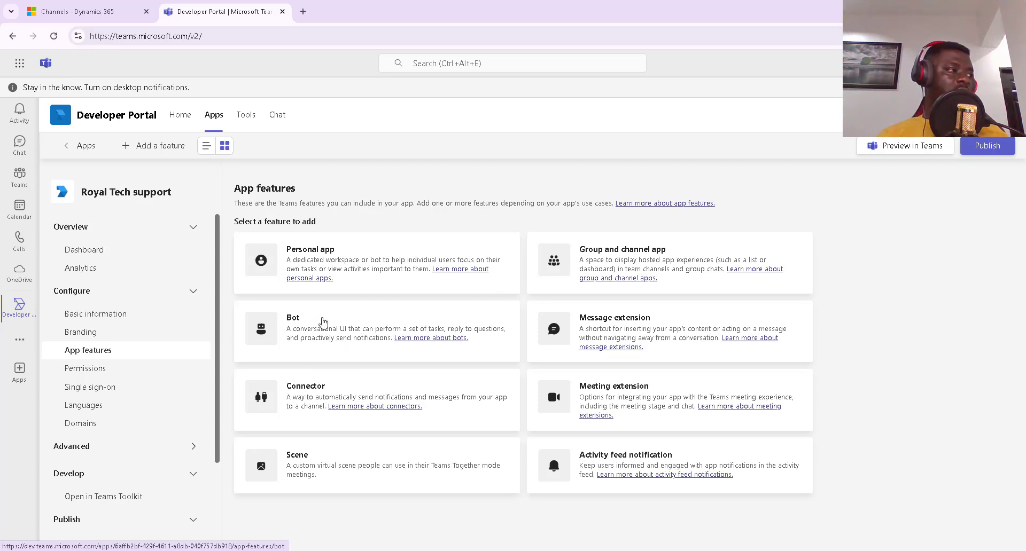
left_click(323, 321)
left_click(242, 328)
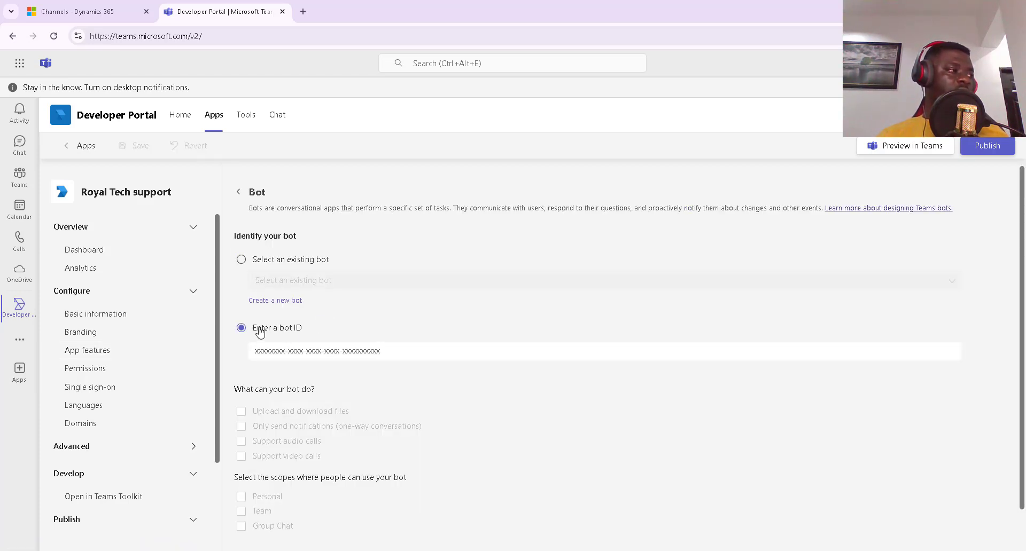
left_click(300, 351)
key("ctrl+v")
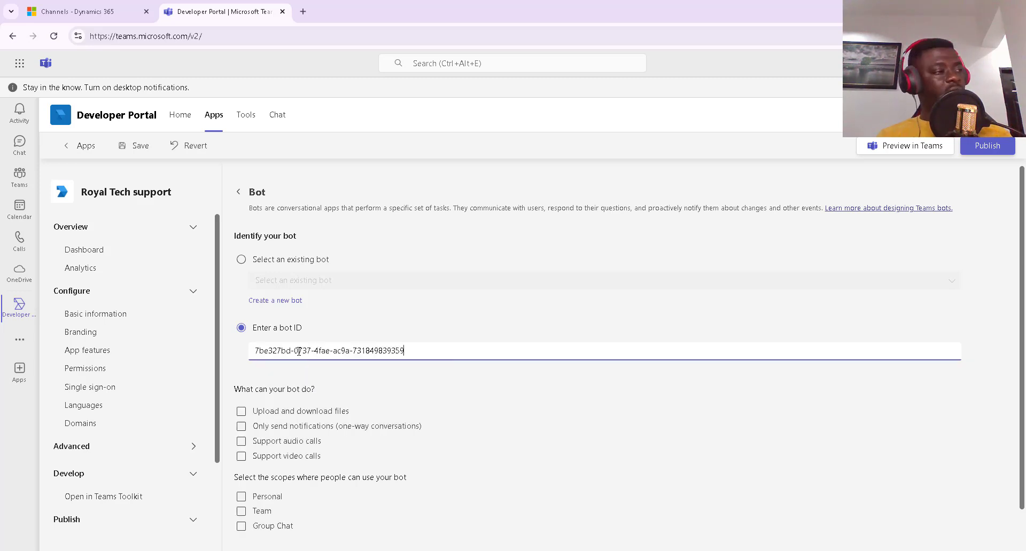
- Enable the Personal, Team and Group Chat scopes for the bot and save the feature
scroll(304, 374, "down", 1)
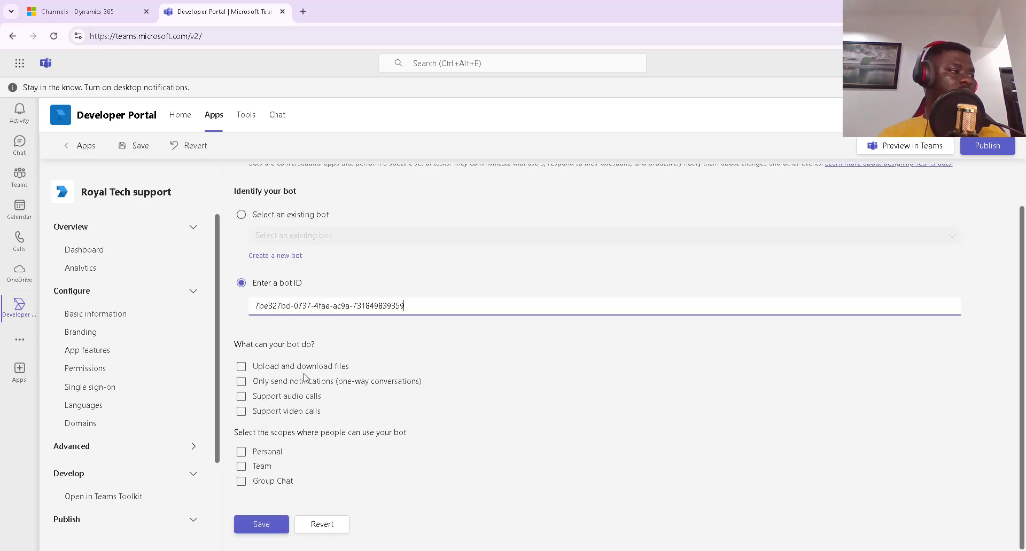
left_click(242, 453)
left_click(242, 467)
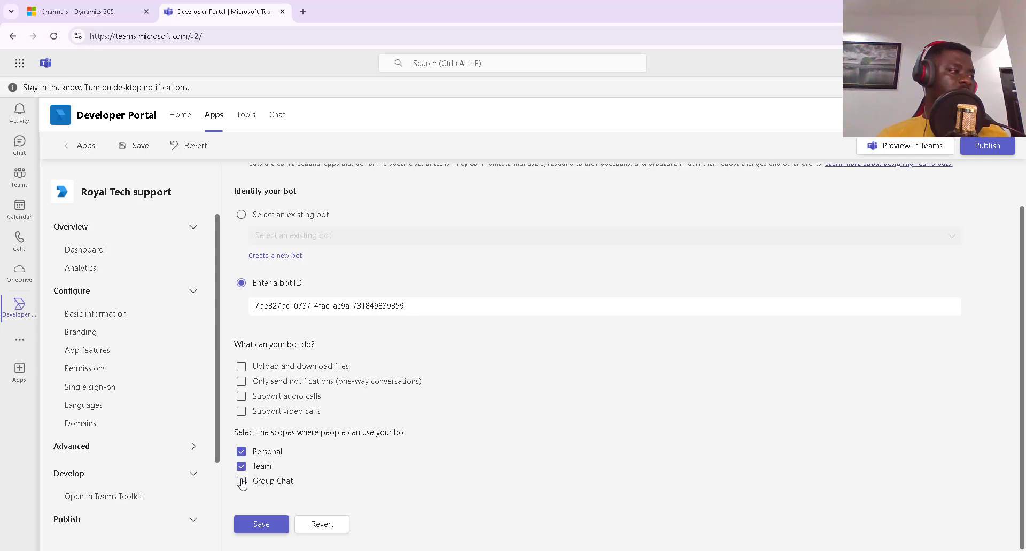
left_click(242, 481)
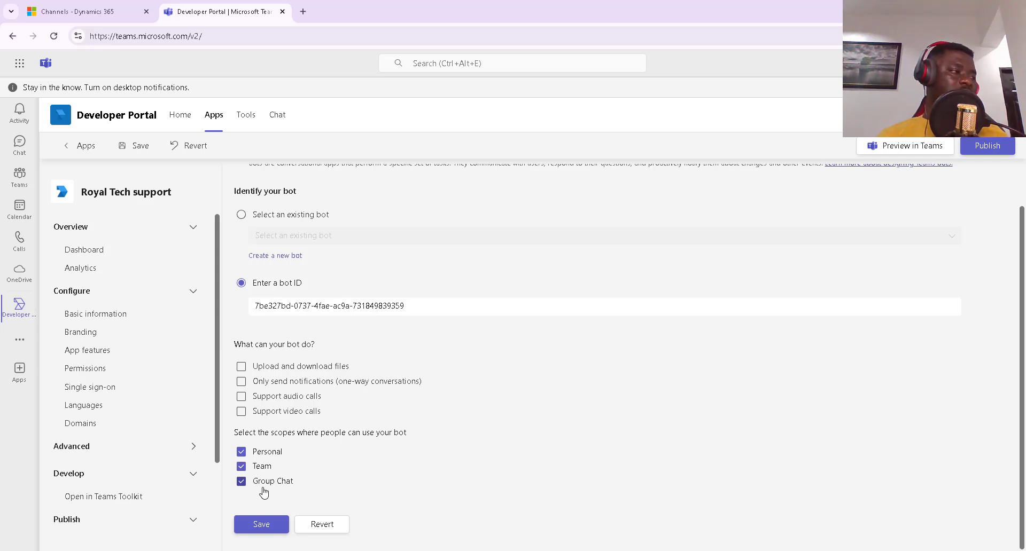
left_click(261, 524)
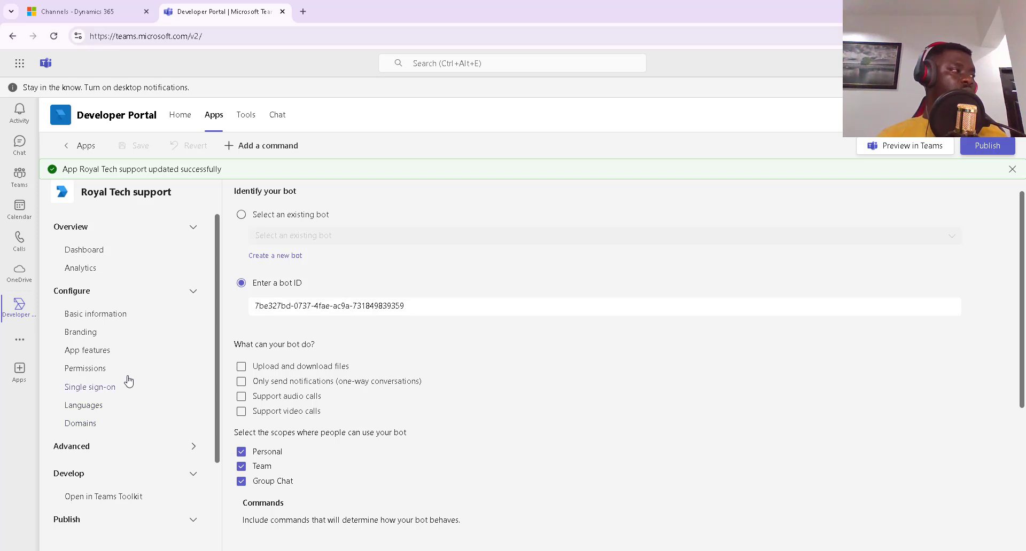
- Review the saved bot settings and open the app's permissions configuration
scroll(318, 467, "down", 3)
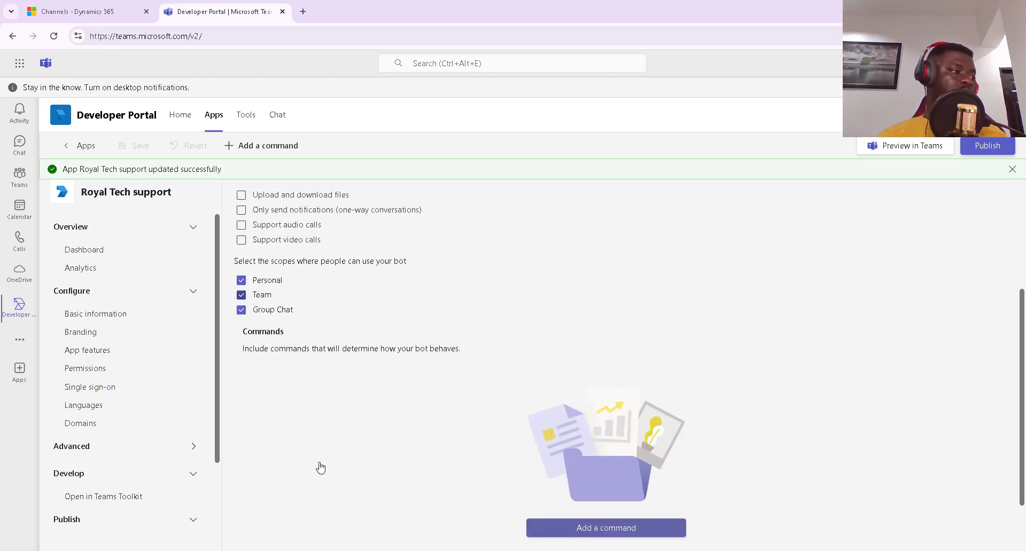
scroll(321, 466, "up", 2)
scroll(122, 432, "down", 2)
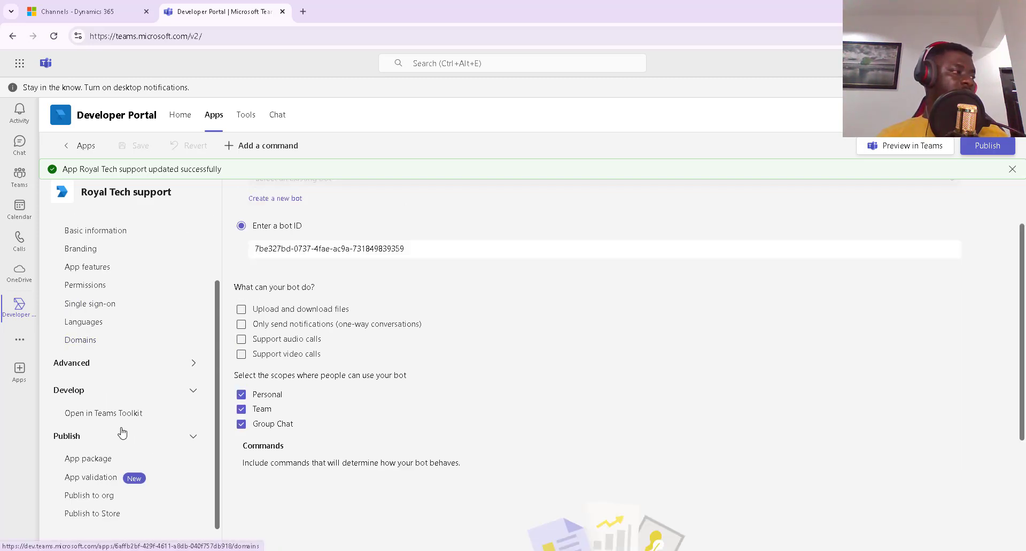
scroll(123, 419, "up", 1)
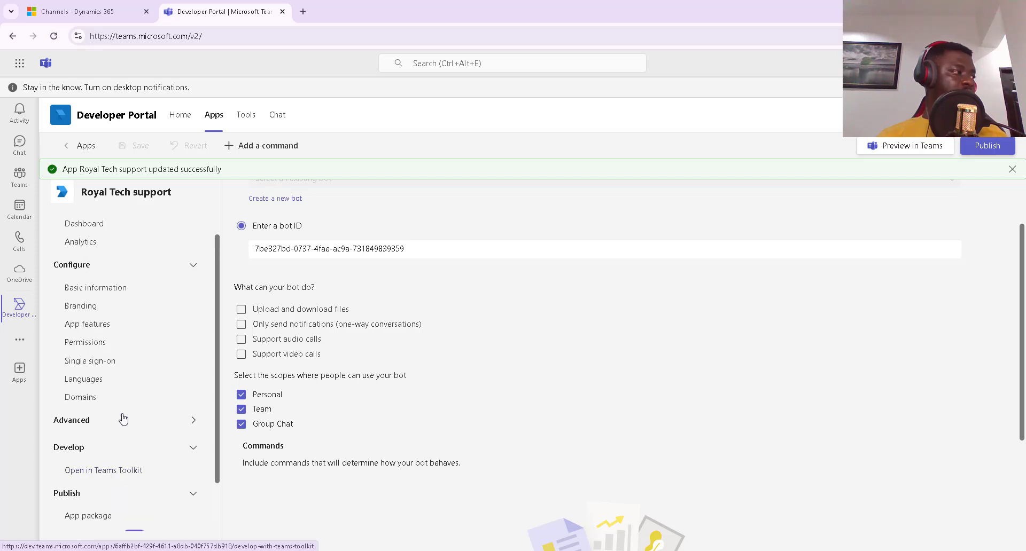
left_click(86, 343)
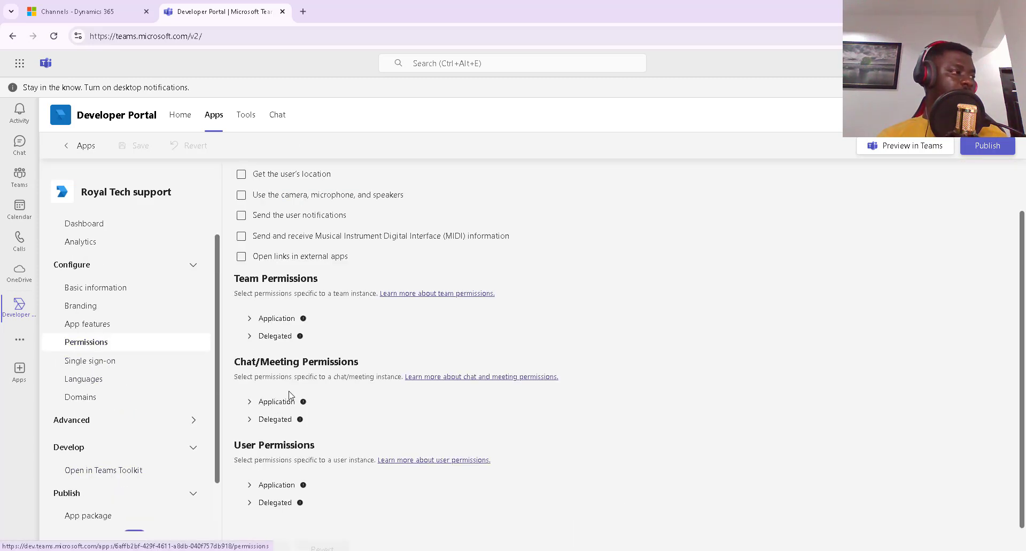
- Enable the camera, microphone, speakers and user notification device permissions, plus the team application permissions from Channel.Create.Group through ChannelMeetingRecording.Read.Group
scroll(270, 314, "up", 1)
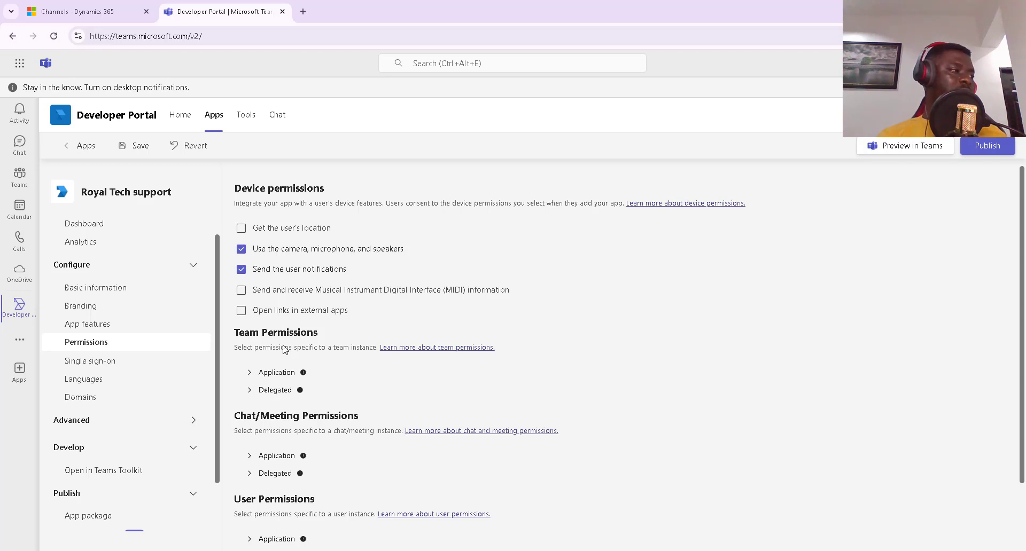
left_click(264, 374)
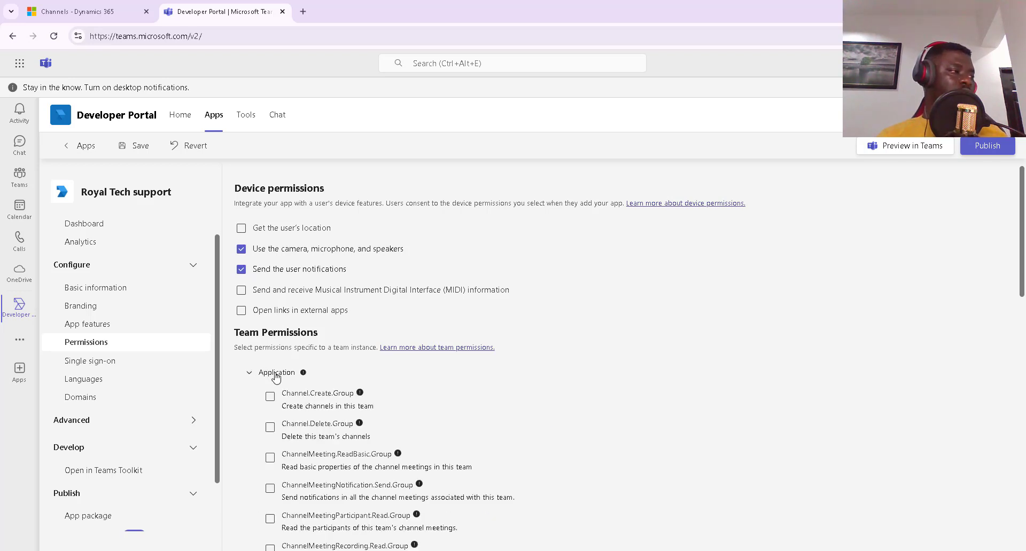
scroll(264, 375, "down", 1)
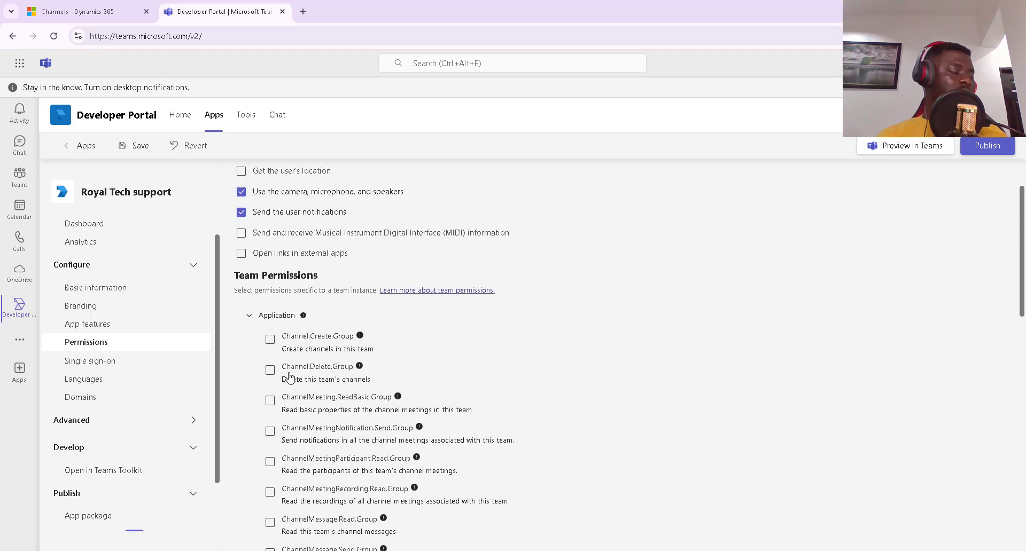
left_click(271, 340)
left_click(270, 371)
left_click(271, 401)
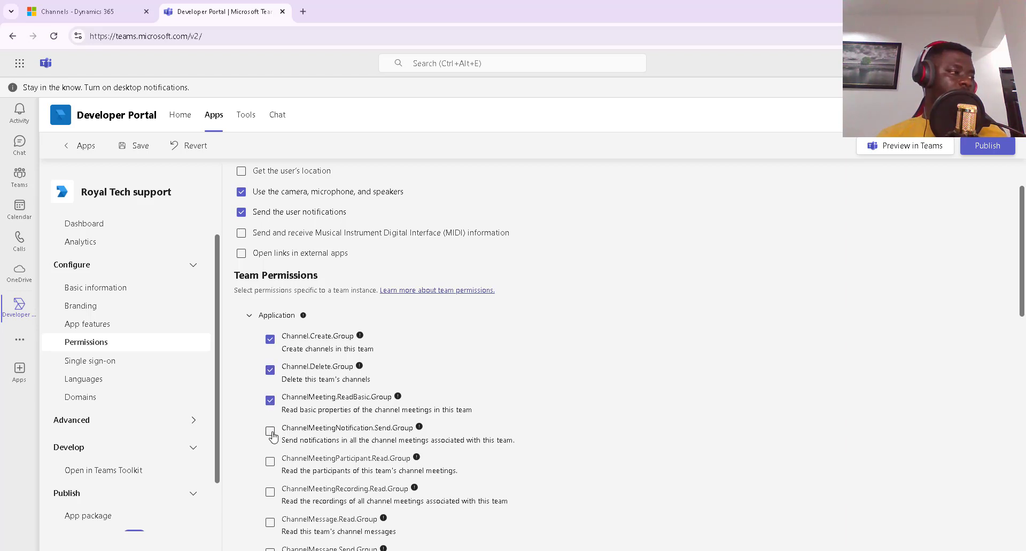
left_click(270, 431)
left_click(270, 462)
left_click(270, 492)
- Add the team application permissions ChannelMessage.Read.Group and ChannelMessage.Send.Group, and collapse the team application list
scroll(283, 481, "down", 3)
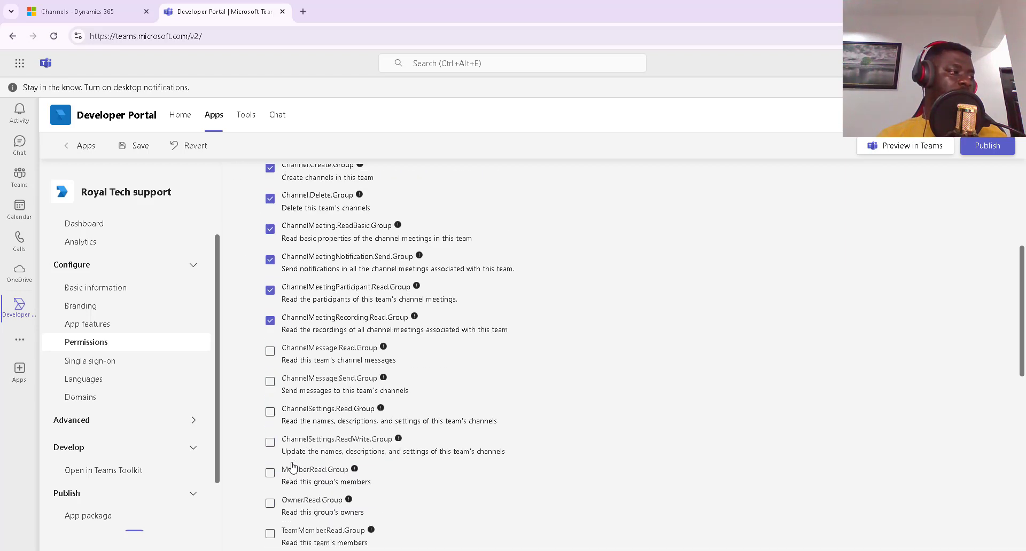
left_click(270, 351)
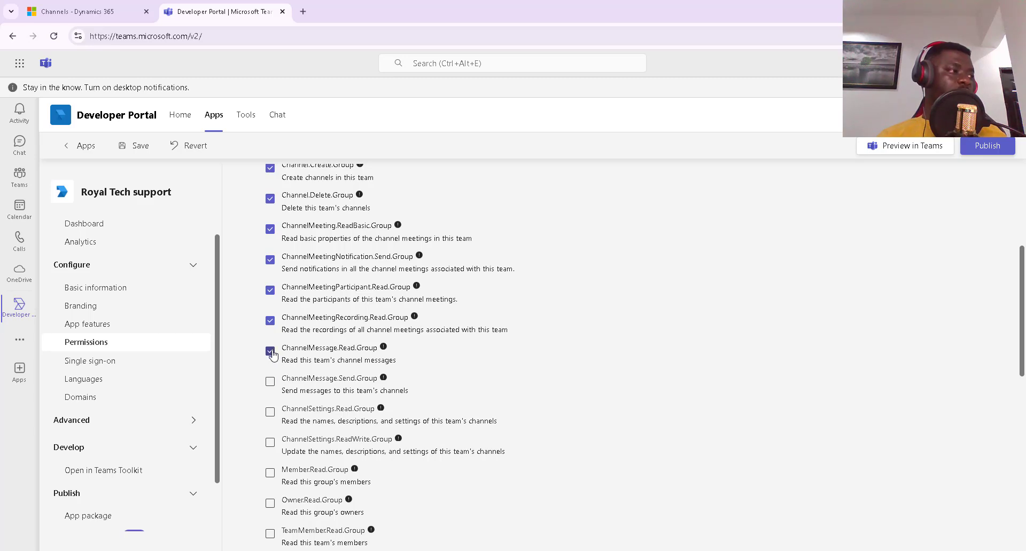
left_click(270, 382)
scroll(309, 395, "down", 4)
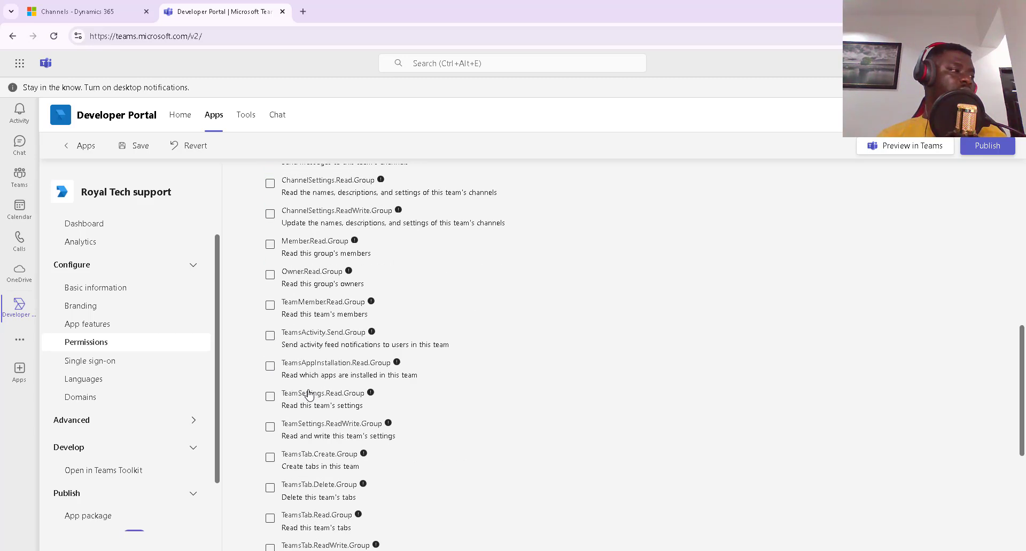
scroll(309, 392, "up", 9)
left_click(249, 374)
- Enable the first six chat/meeting application permissions, from Calls.AccessMedia.Chat through ChatMessage.Read.Chat
scroll(249, 374, "down", 1)
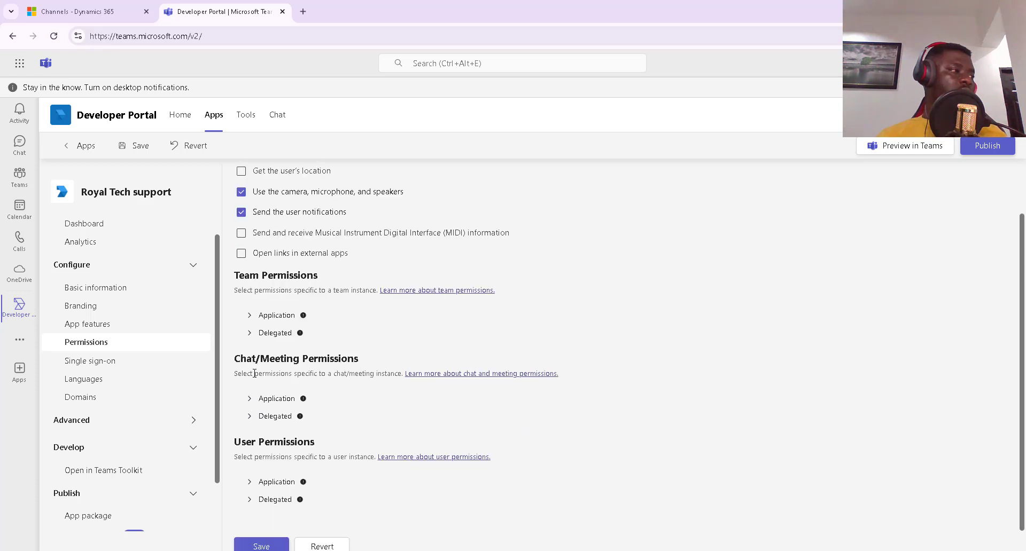
left_click(250, 400)
scroll(269, 402, "down", 2)
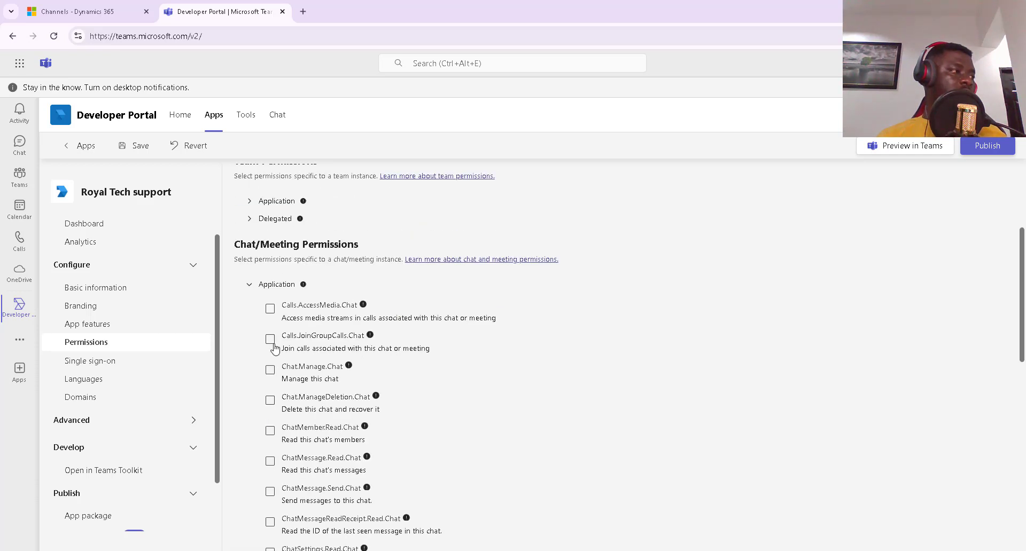
left_click(271, 309)
left_click(270, 339)
left_click(270, 370)
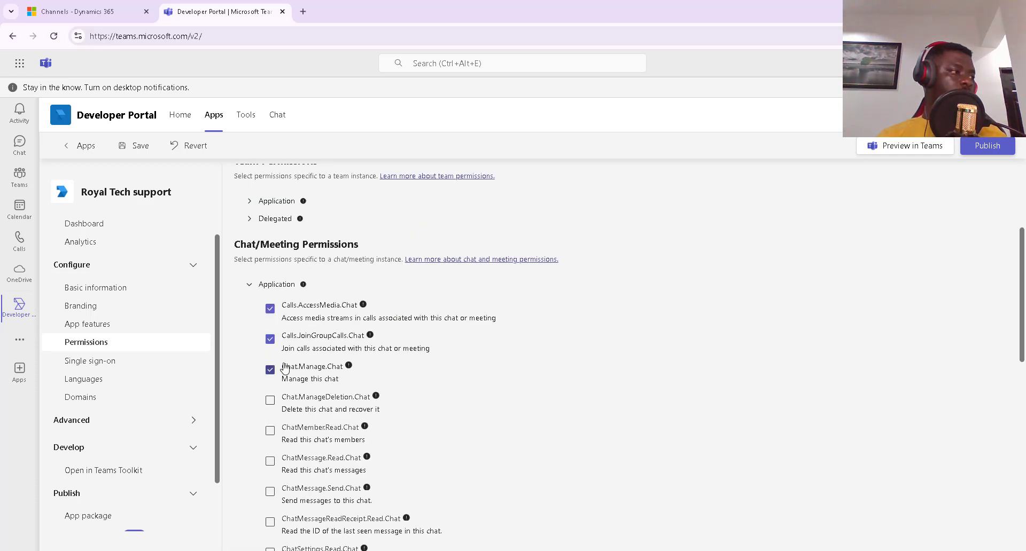
left_click(271, 400)
left_click(270, 430)
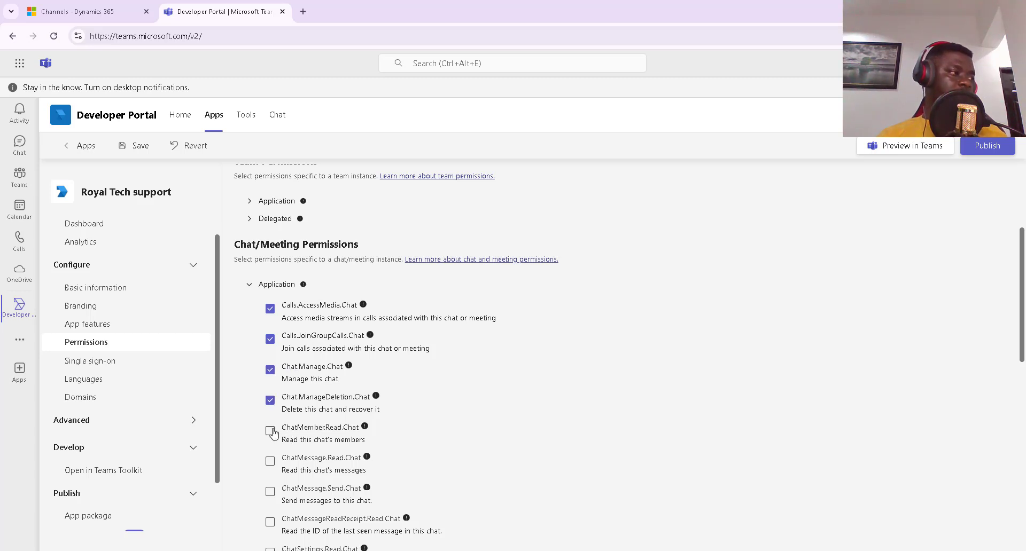
left_click(270, 461)
- Enable the chat/meeting application permissions from ChatMessage.Send.Chat through ChatSettings.ReadWrite.Chat, and collapse the list
scroll(341, 463, "down", 2)
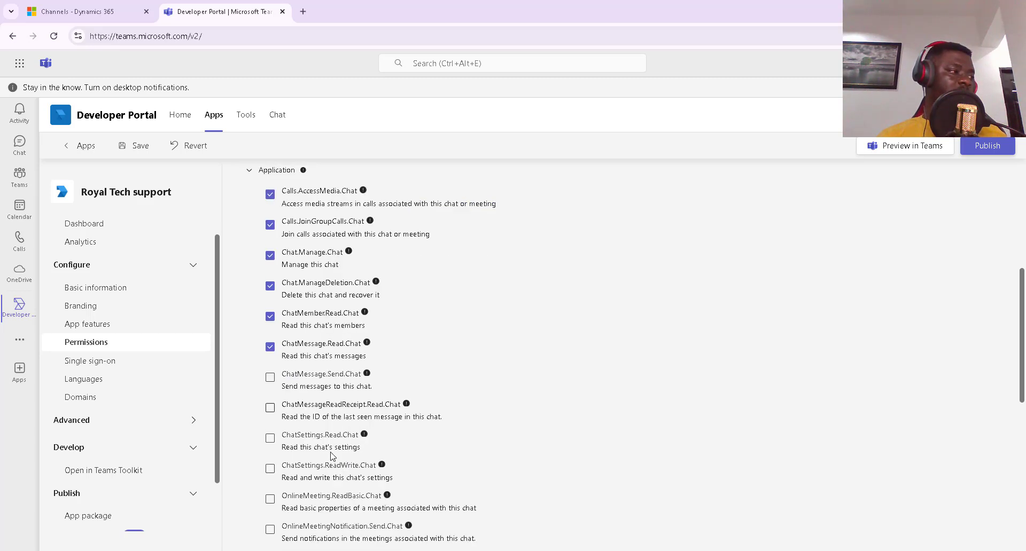
left_click(270, 377)
left_click(270, 408)
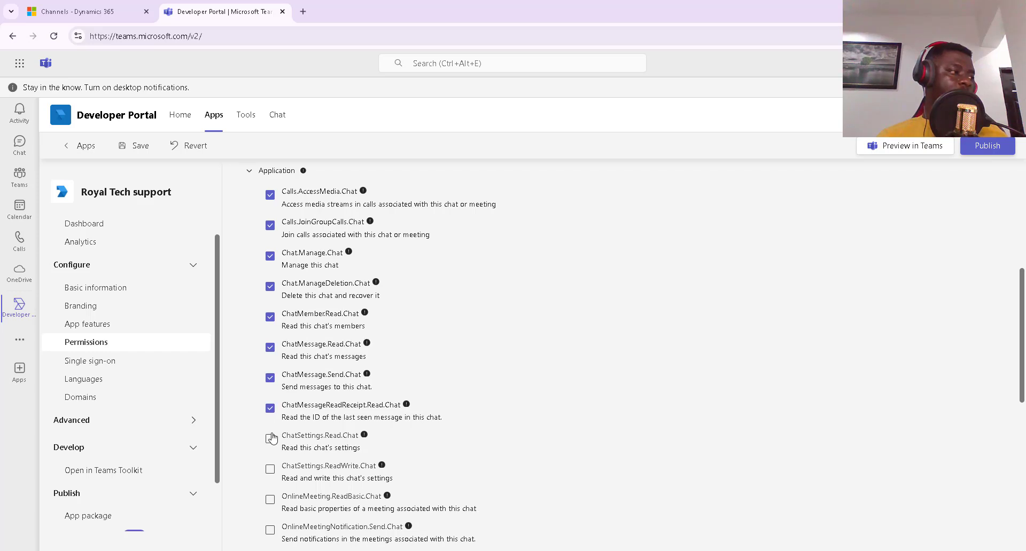
left_click(270, 438)
left_click(270, 468)
scroll(296, 453, "down", 3)
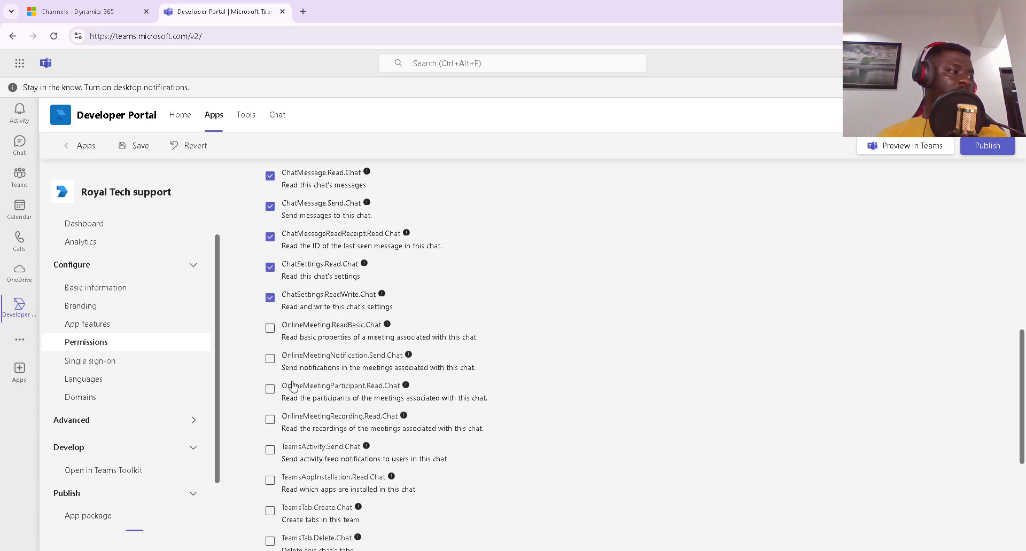
scroll(340, 409, "up", 3)
scroll(309, 333, "up", 3)
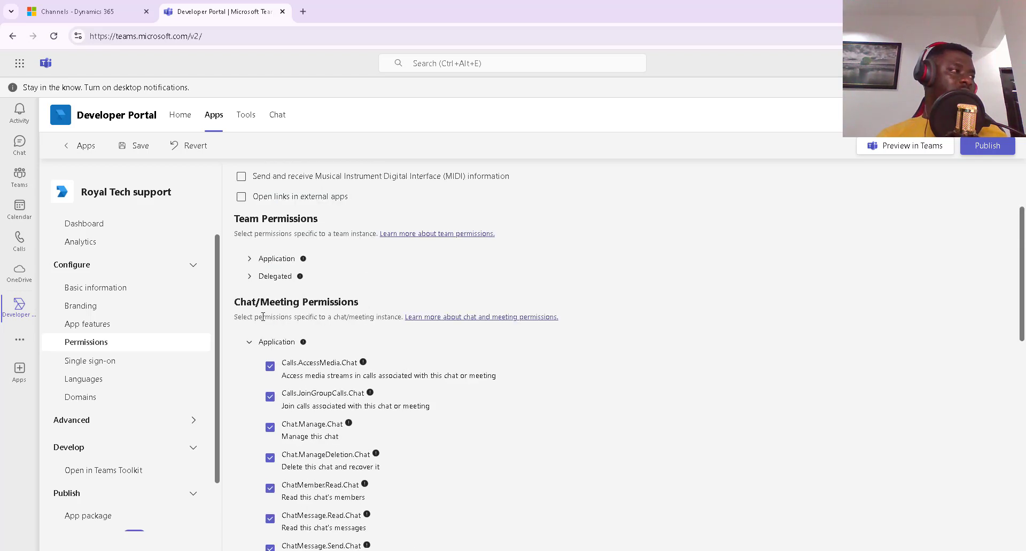
left_click(249, 342)
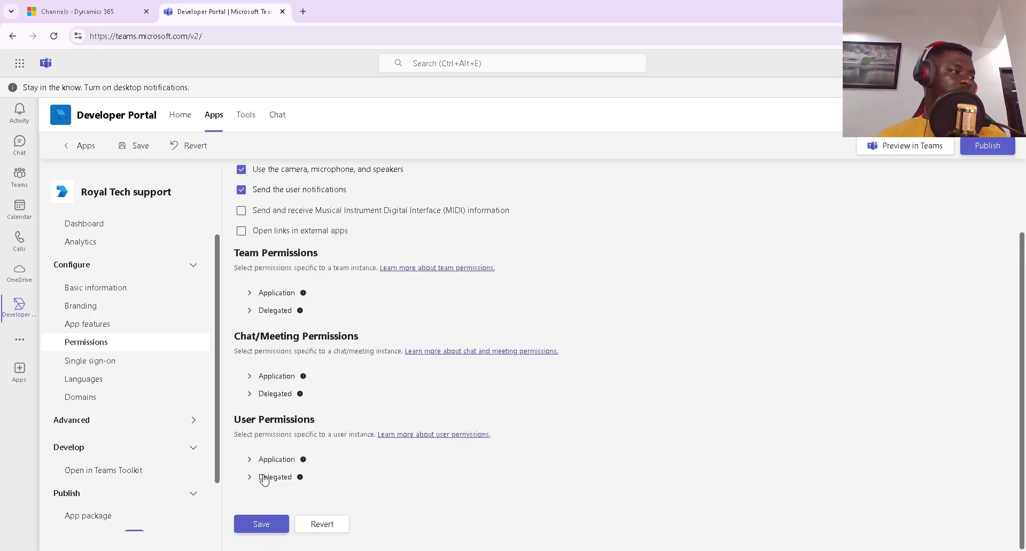
- Expand the user application permissions without selecting any, and save the app's permissions
left_click(250, 460)
scroll(315, 450, "down", 1)
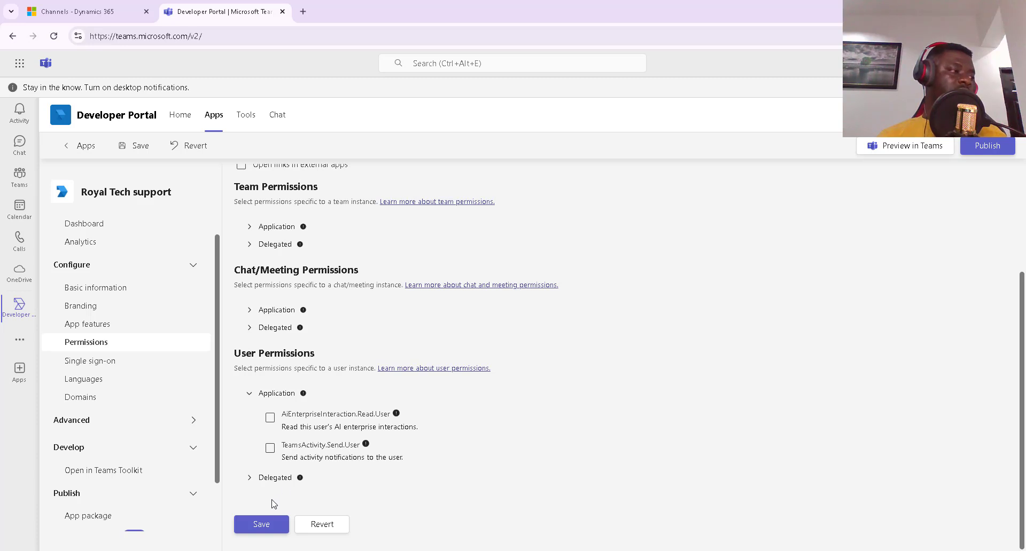
left_click(260, 524)
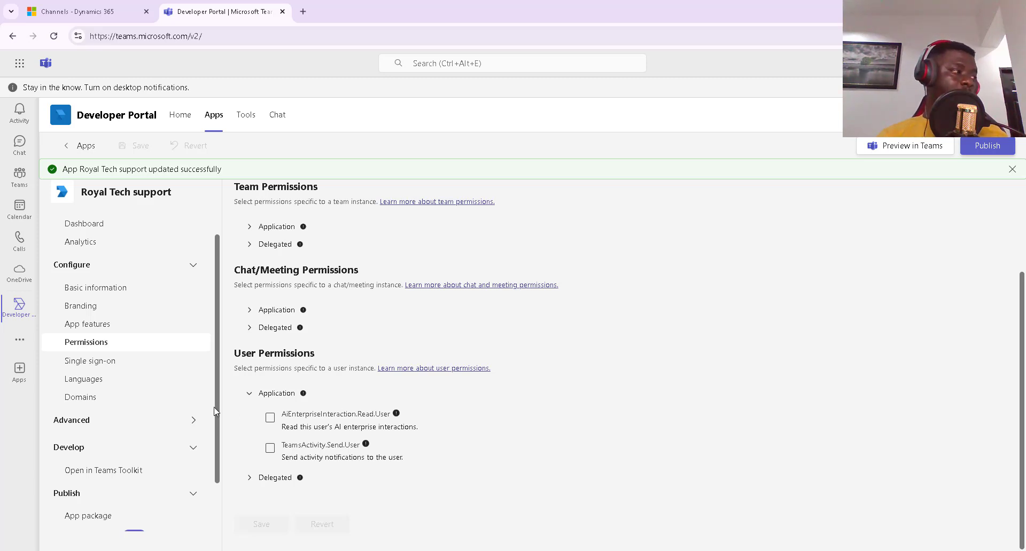
- Try to preview the Royal Tech support app in Teams, and dismiss the resulting dialog and the update notification
scroll(178, 378, "down", 1)
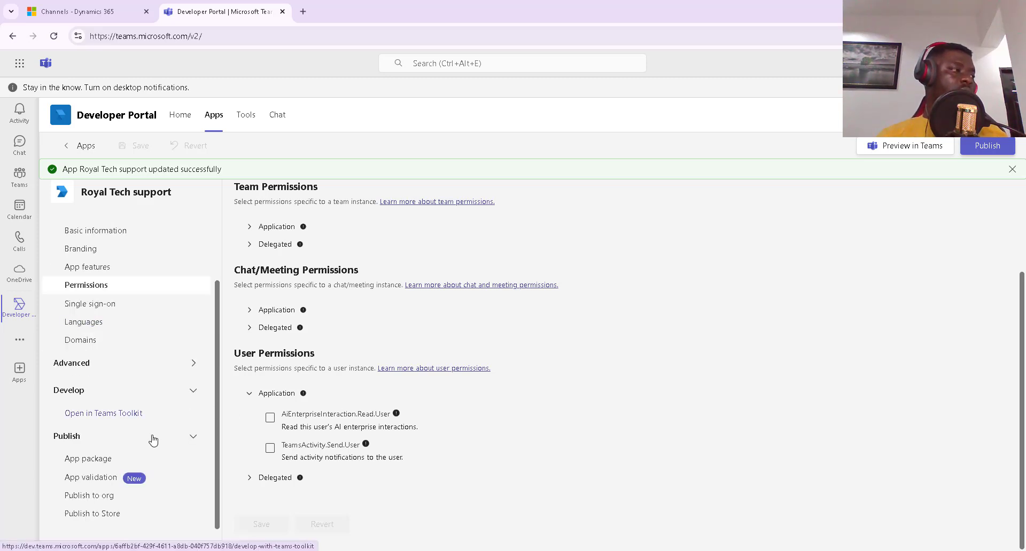
scroll(155, 364, "up", 1)
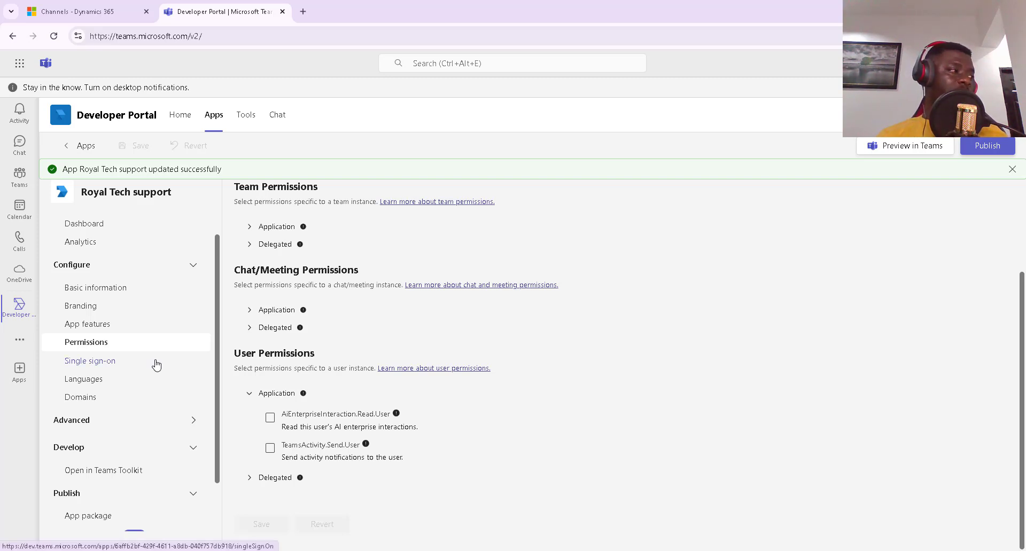
scroll(156, 365, "down", 1)
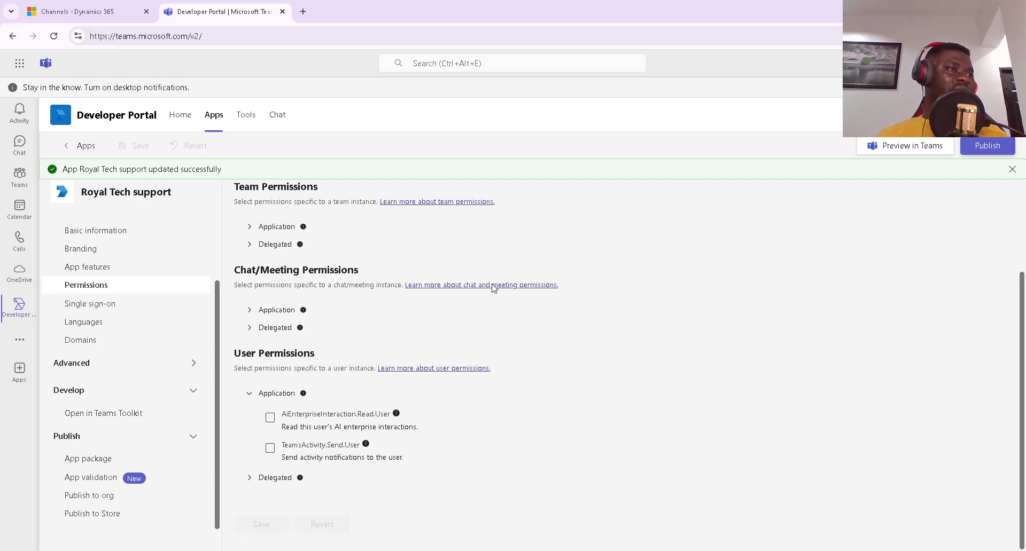
left_click(903, 149)
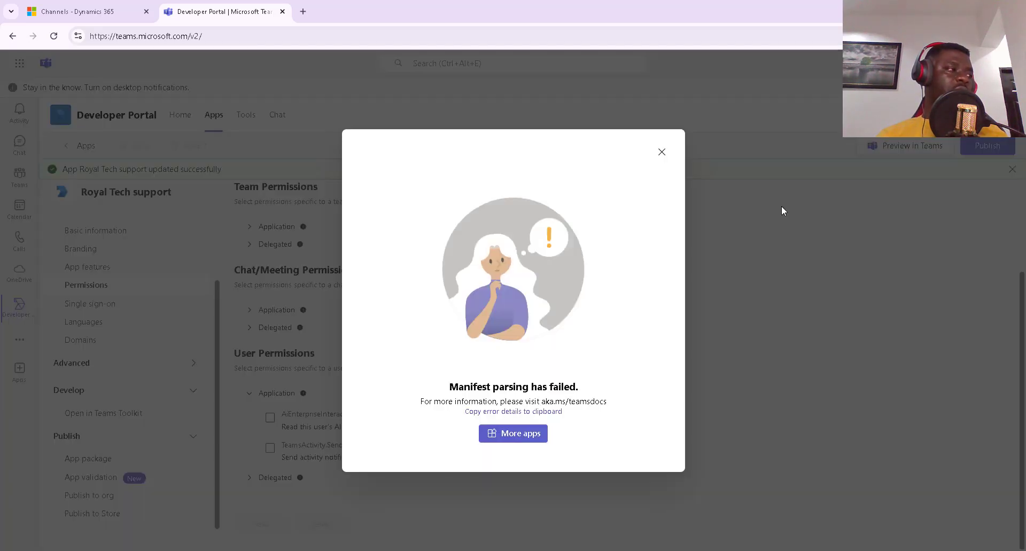
left_click(663, 153)
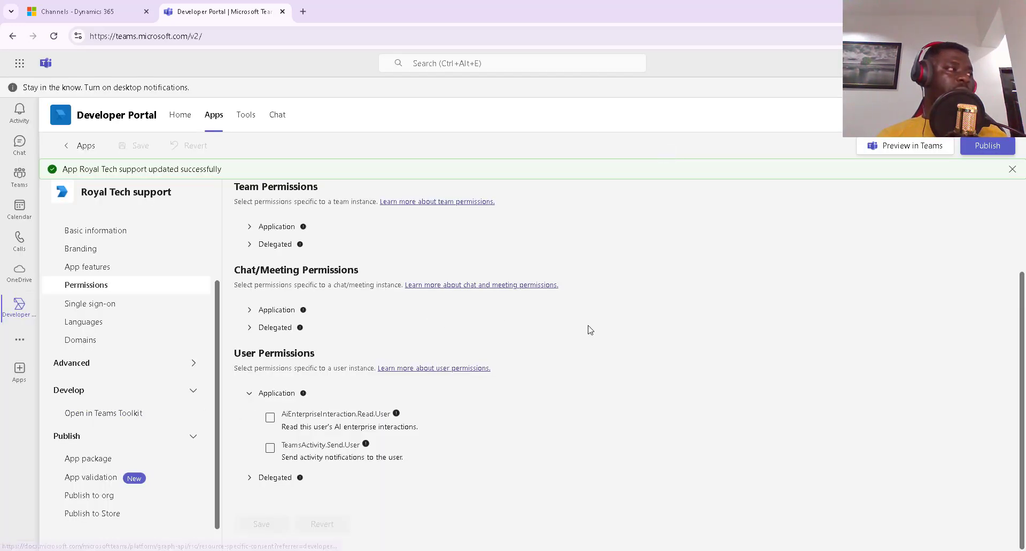
left_click(1012, 170)
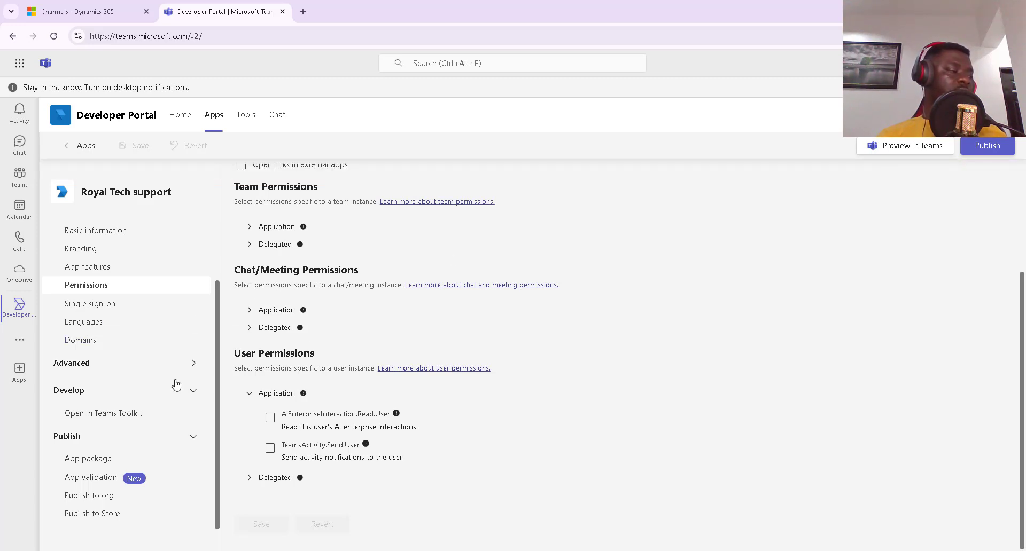
- Try to publish the Royal Tech support app to the organization
scroll(177, 366, "up", 2)
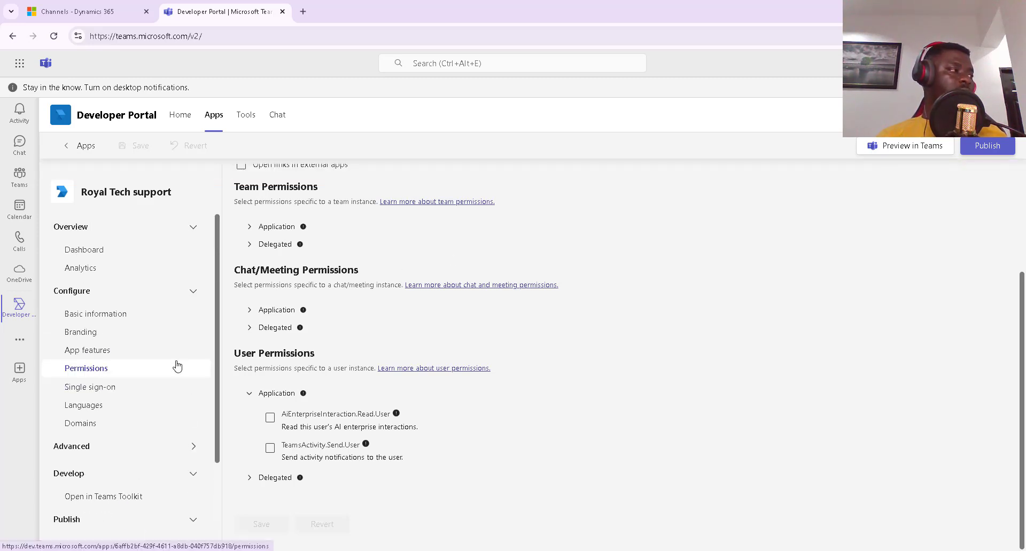
scroll(179, 384, "down", 2)
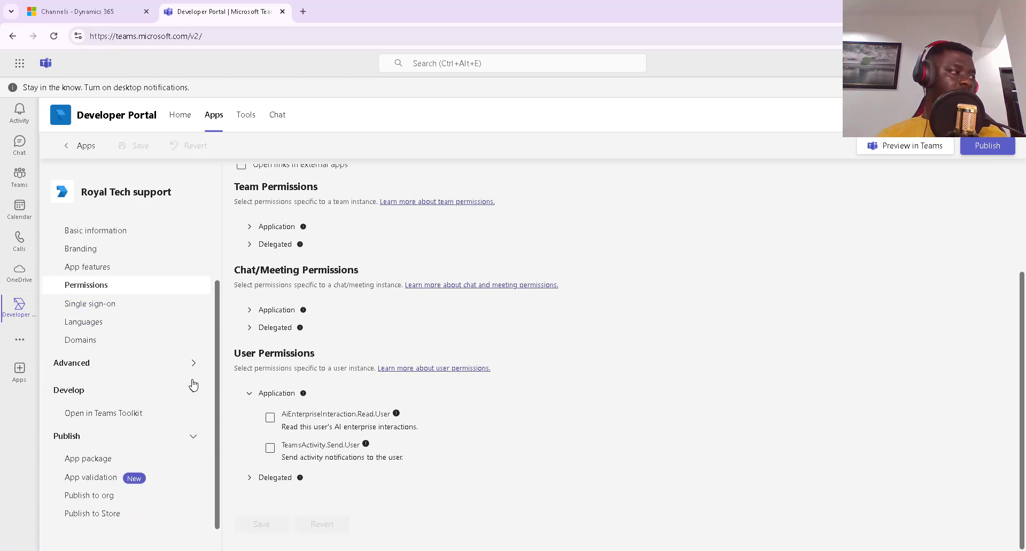
left_click(984, 153)
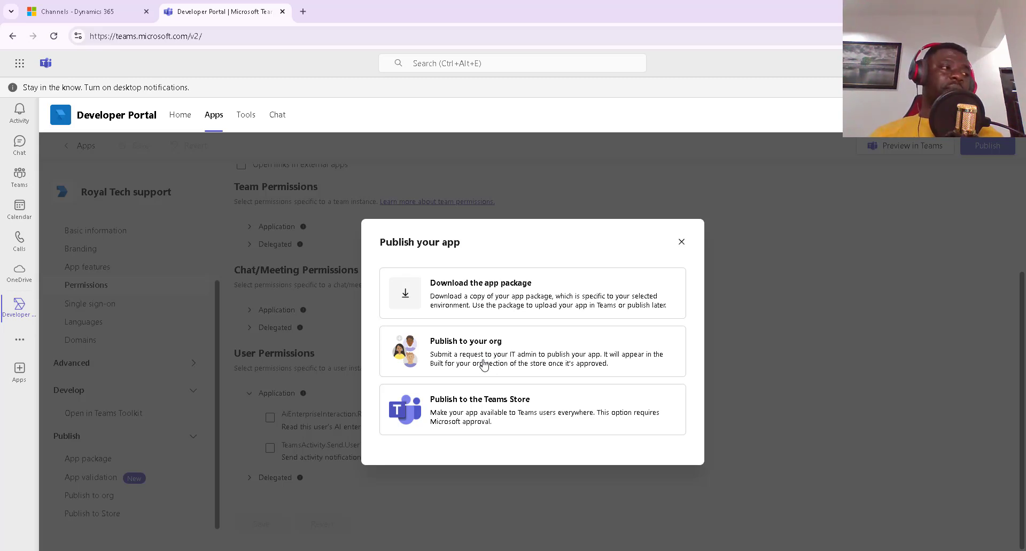
left_click(485, 348)
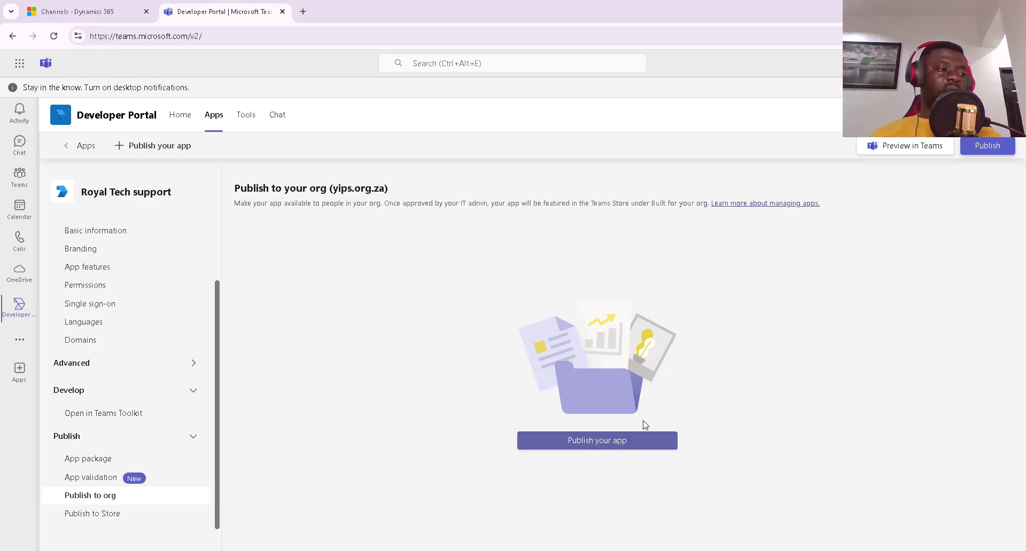
left_click(588, 443)
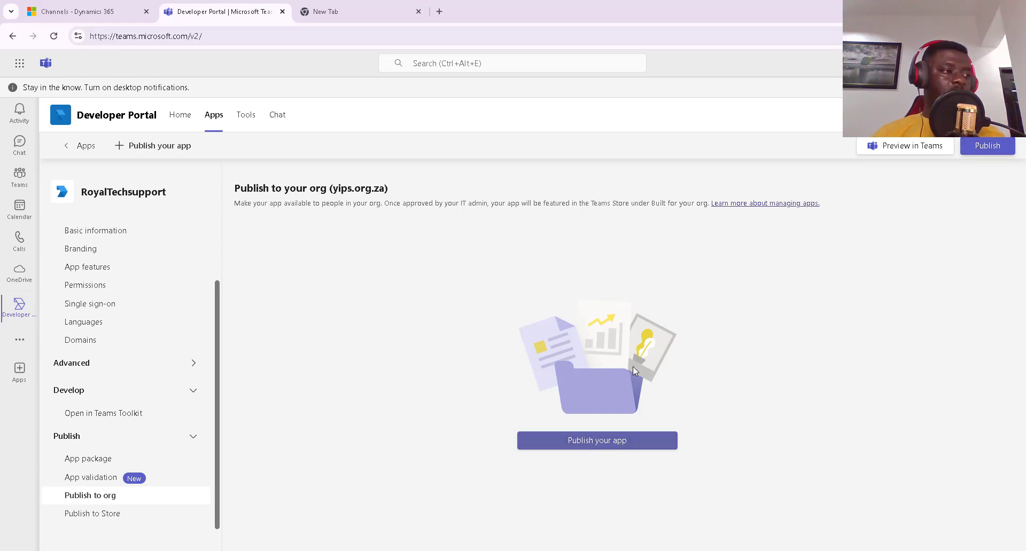
- Submit the renamed RoyalTechsupport app for publishing to the organization
left_click(987, 146)
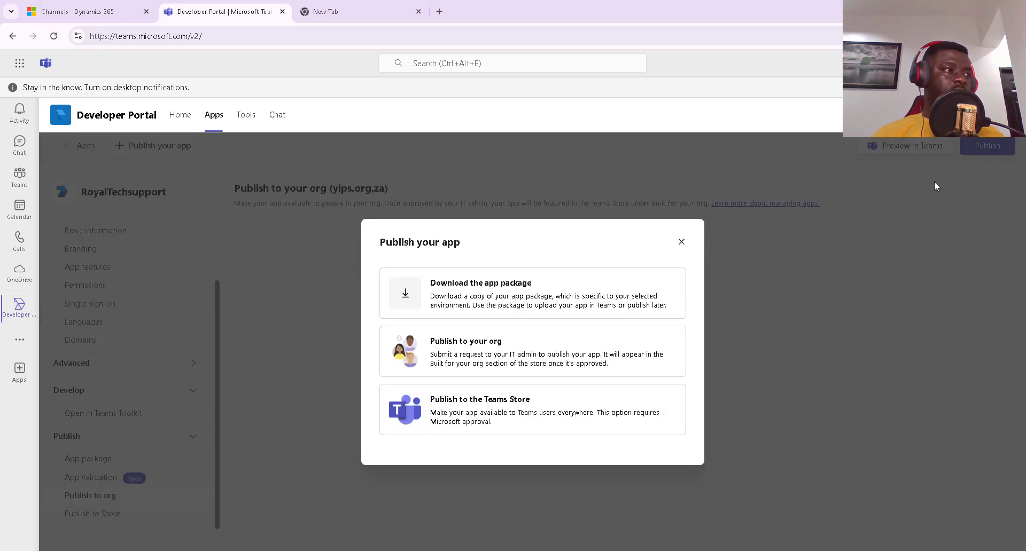
left_click(522, 359)
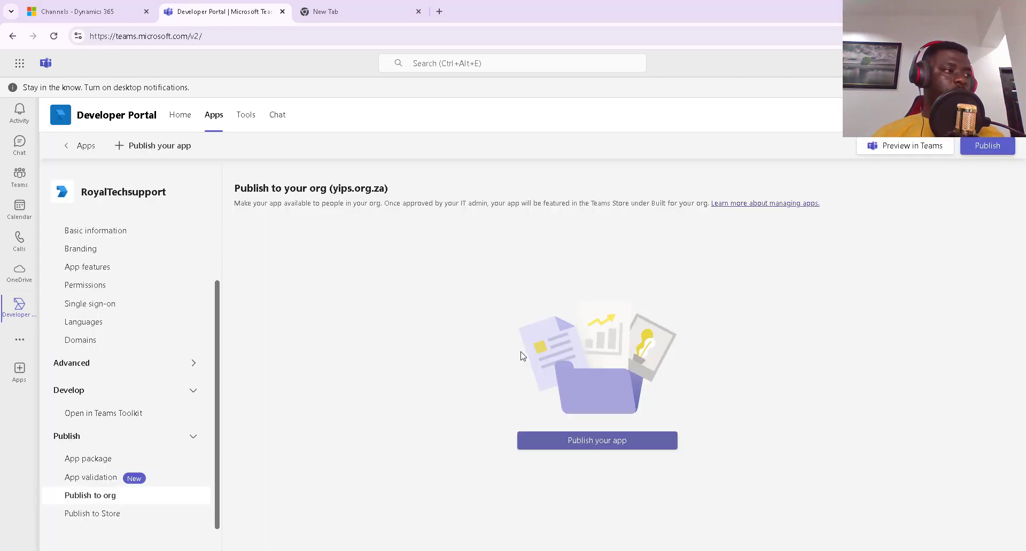
left_click(583, 444)
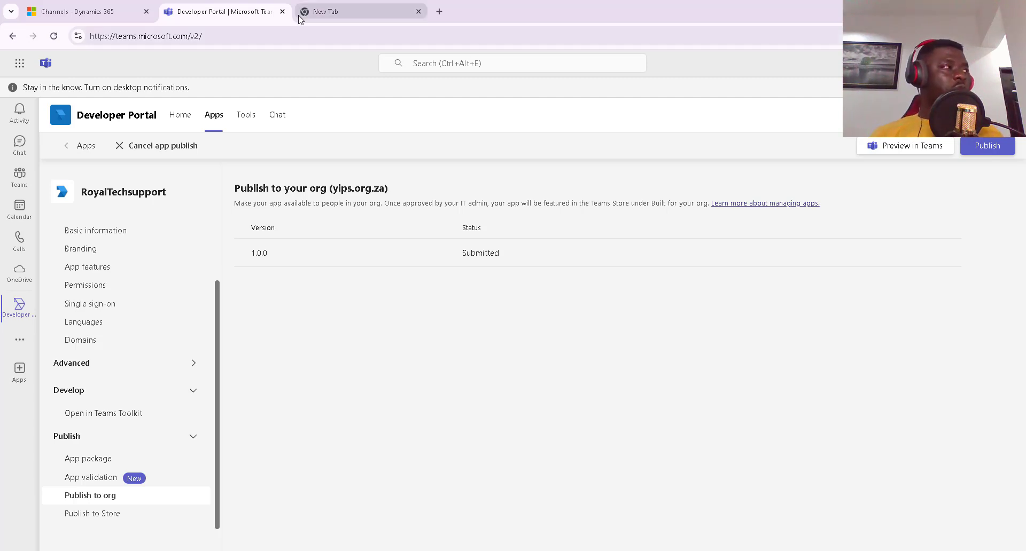
- Switch to Dynamics 365, finish adding the Teams channel account and open the list of workstreams
left_click(94, 16)
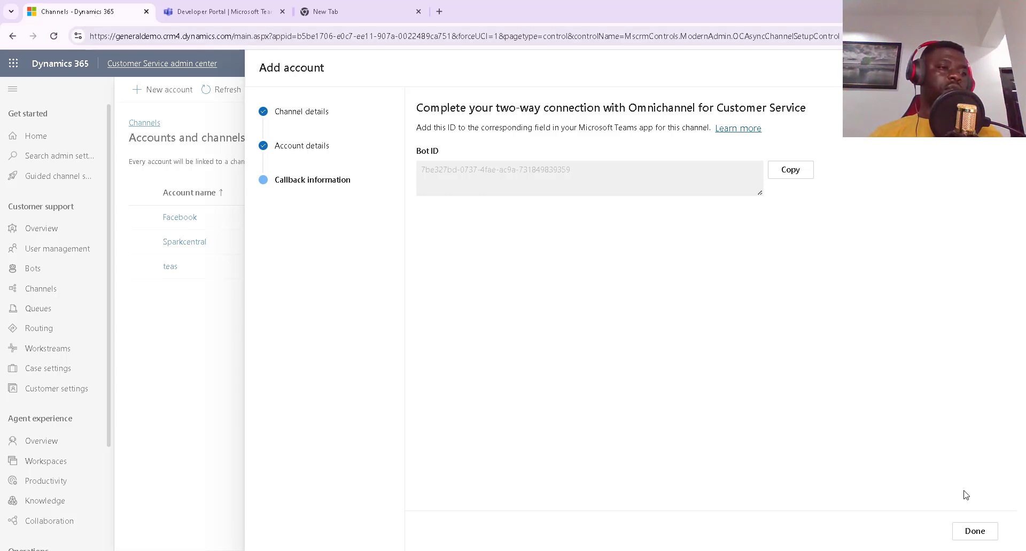
left_click(973, 531)
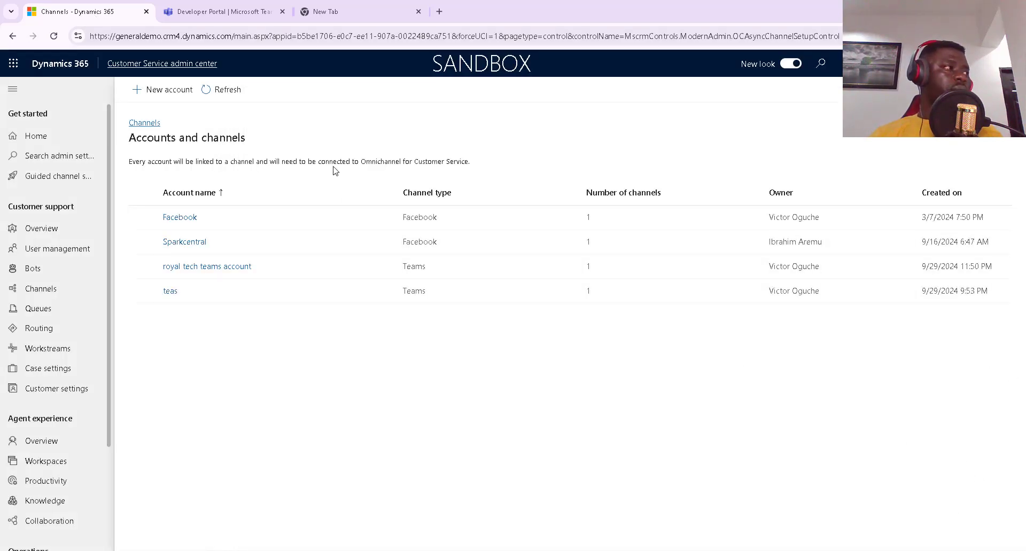
left_click(48, 354)
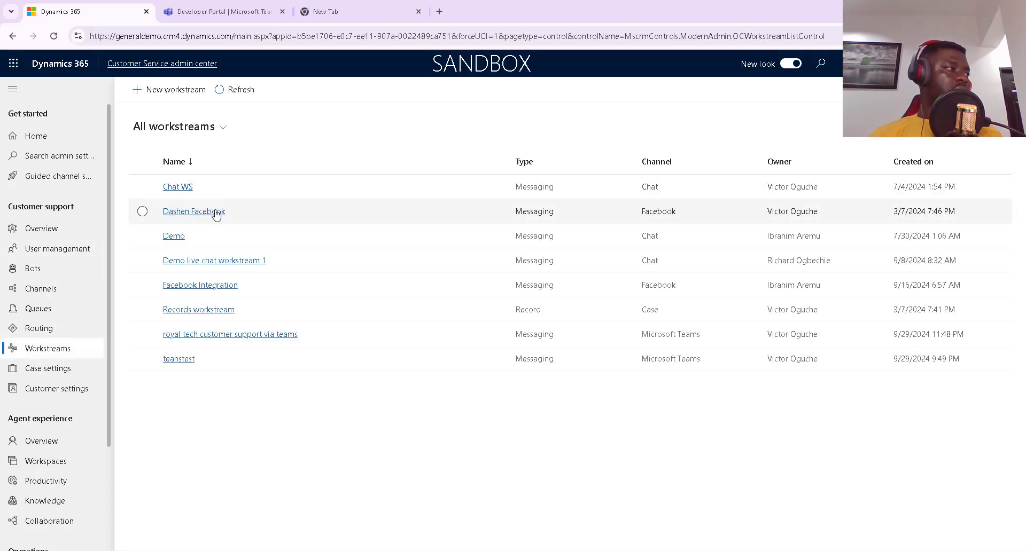
- Open the royal tech customer support via teams workstream and start its Microsoft Teams setup with the channel name Royal tech teams support
left_click(245, 335)
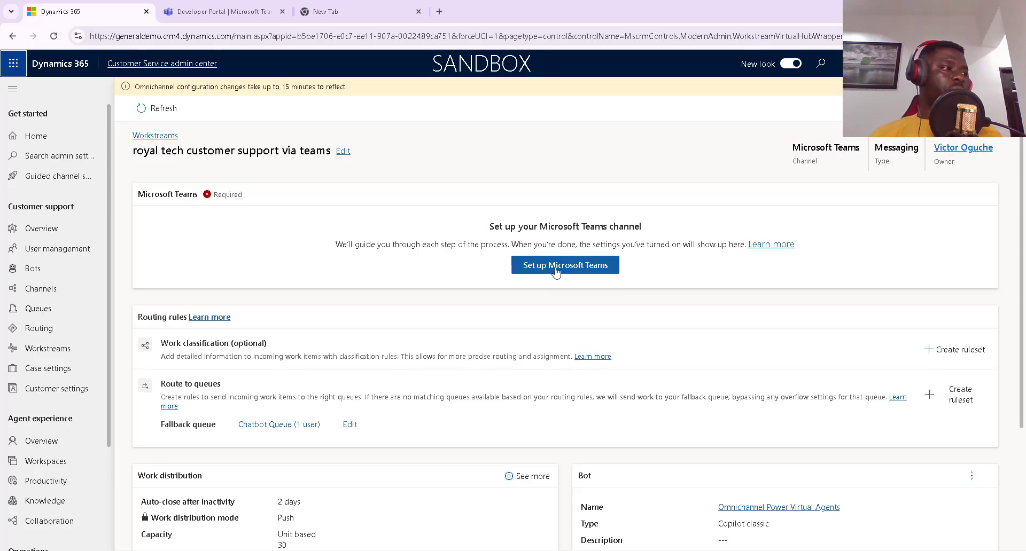
left_click(570, 268)
left_click(480, 155)
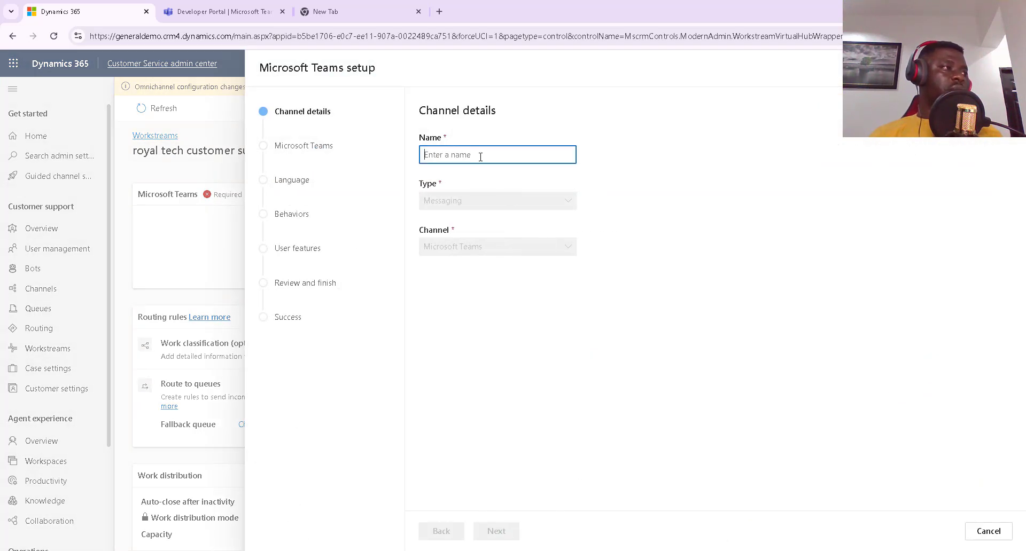
type("Roy")
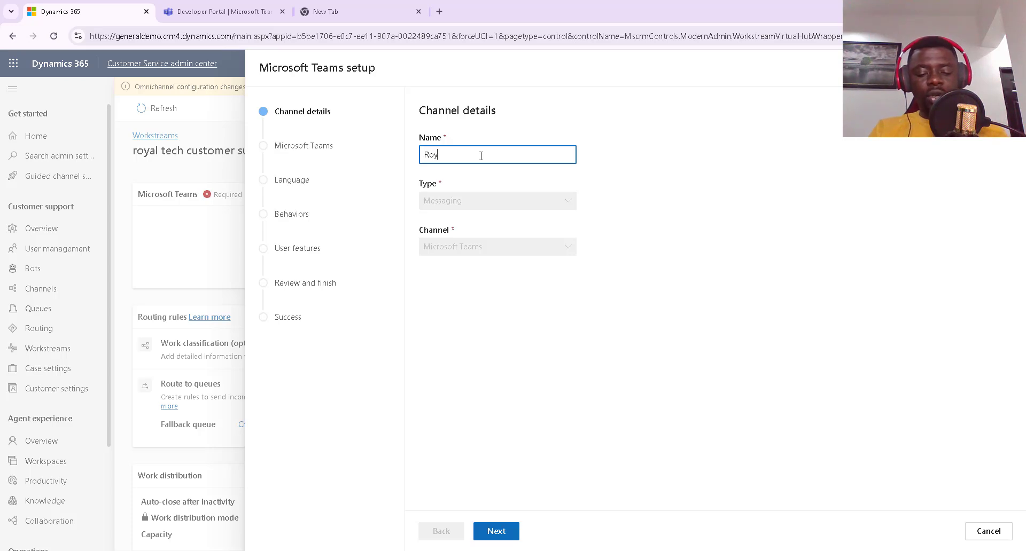
type("al t")
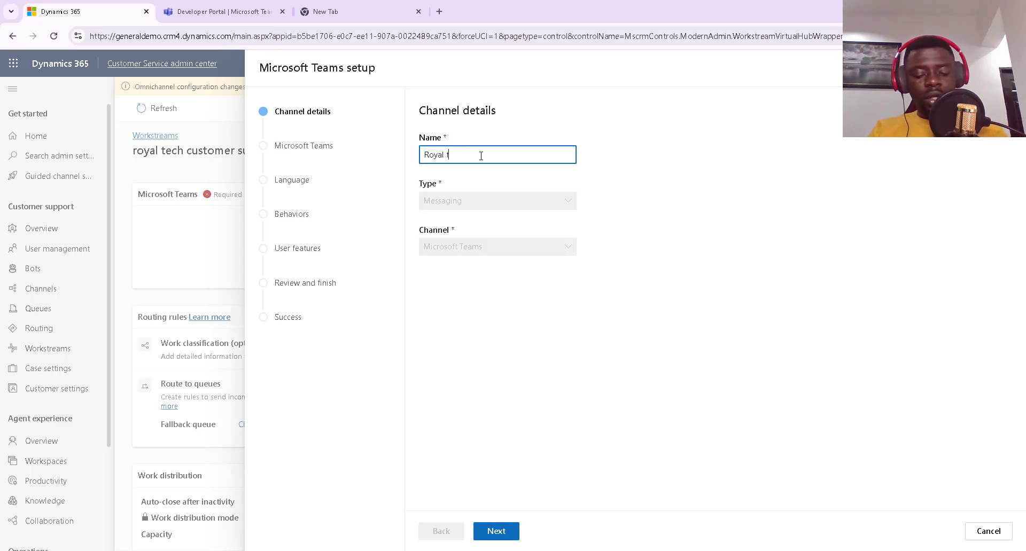
type("ech te")
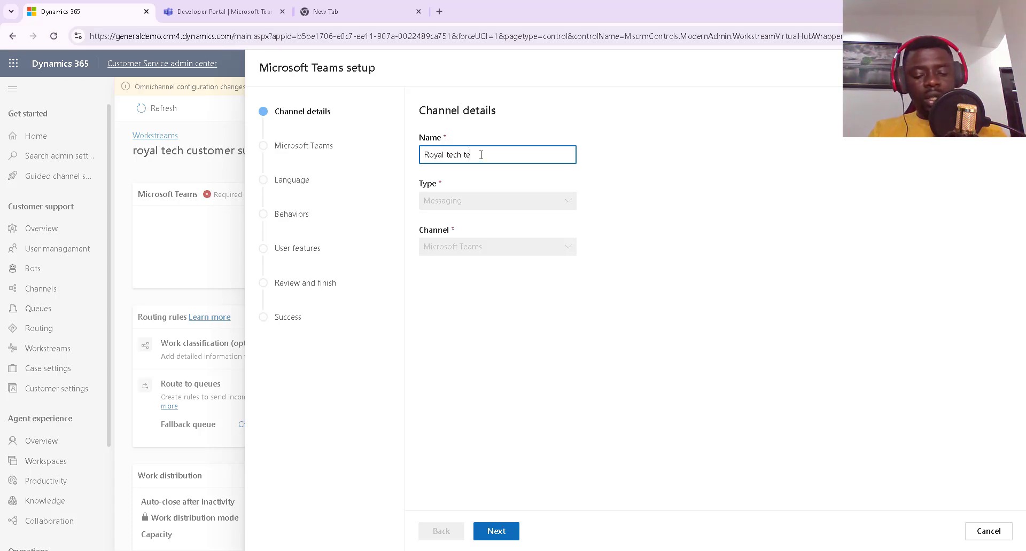
type("ams support")
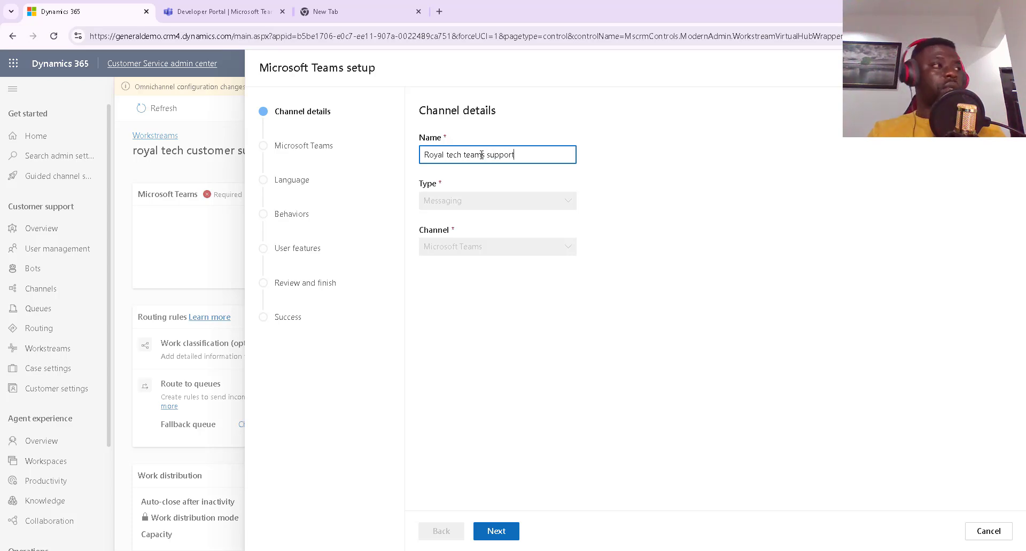
left_click(507, 530)
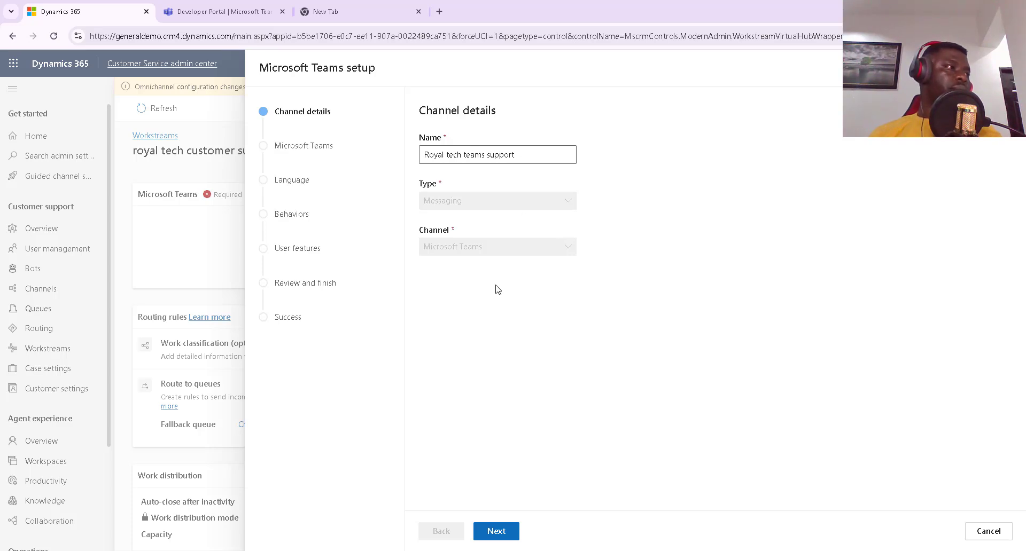
left_click(499, 531)
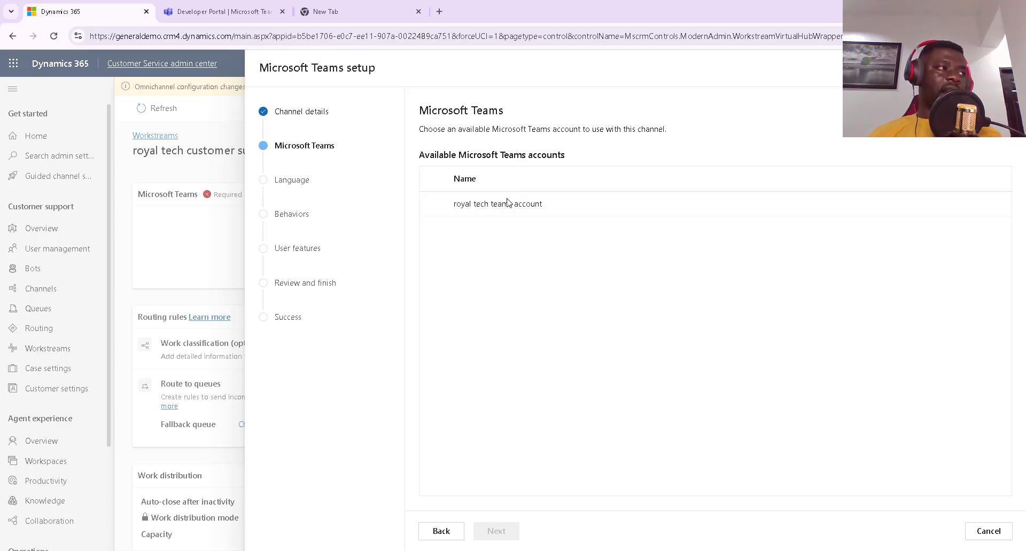
- Assign the royal tech teams account to the channel and finish the setup with English - United States and file attachments allowed
left_click(432, 203)
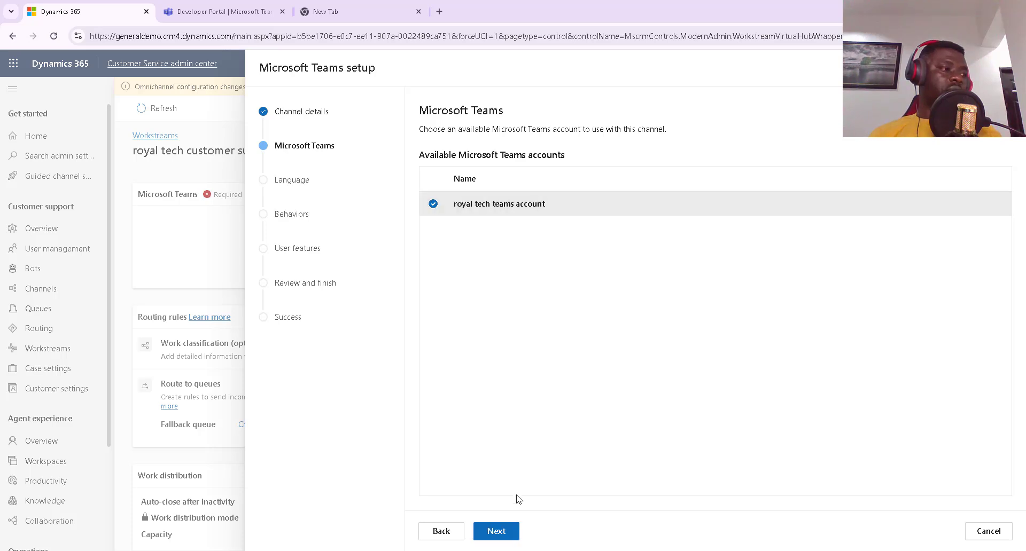
left_click(500, 530)
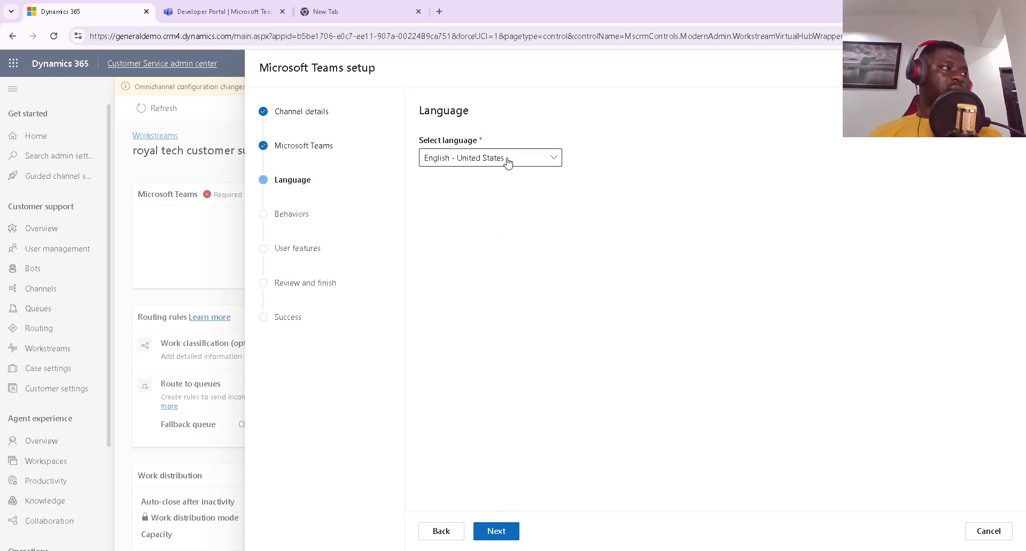
left_click(493, 537)
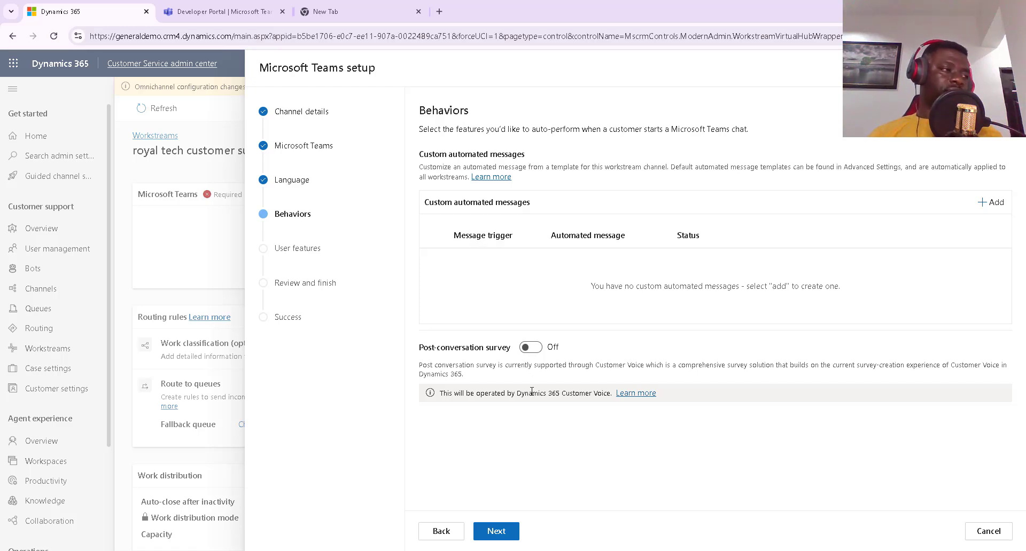
left_click(504, 537)
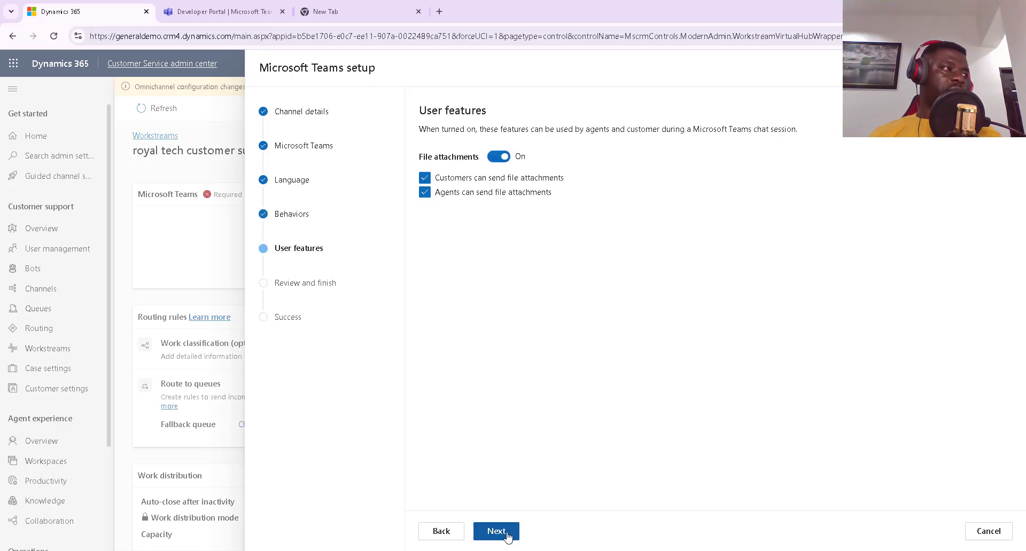
left_click(489, 533)
left_click(502, 536)
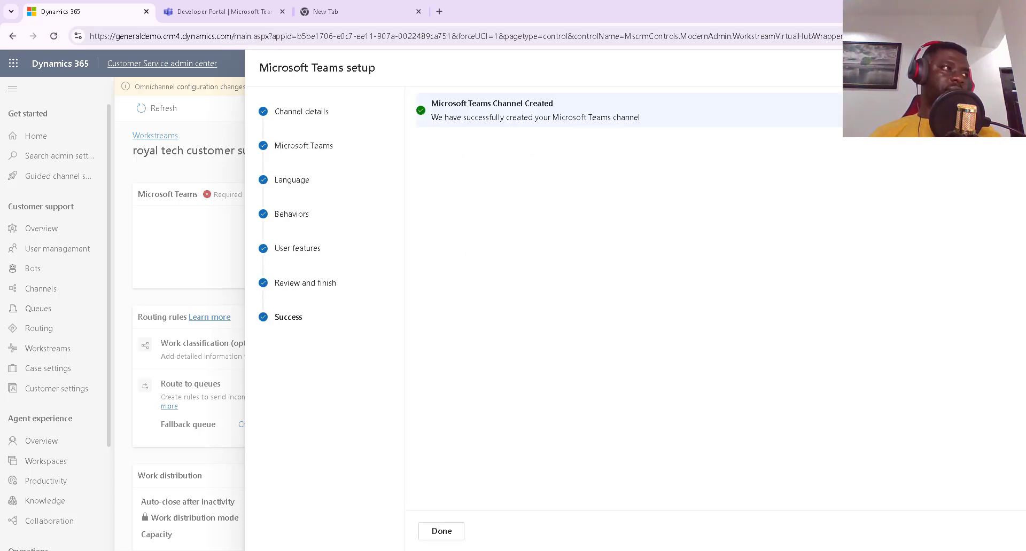
left_click(457, 532)
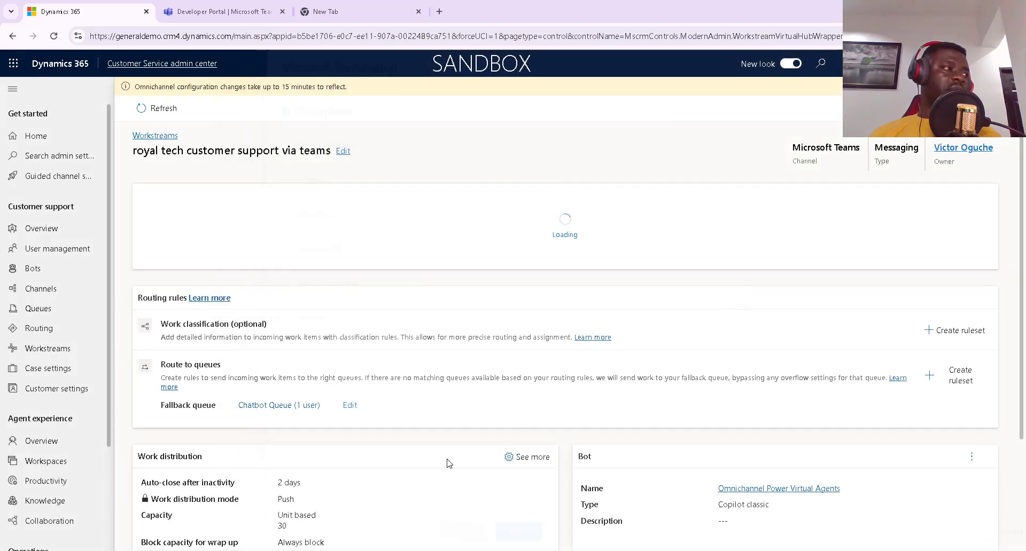
- Review the workstream's routing and work distribution settings, and open its fallback queue, Chatbot Queue, to see the assigned agents
scroll(555, 342, "down", 3)
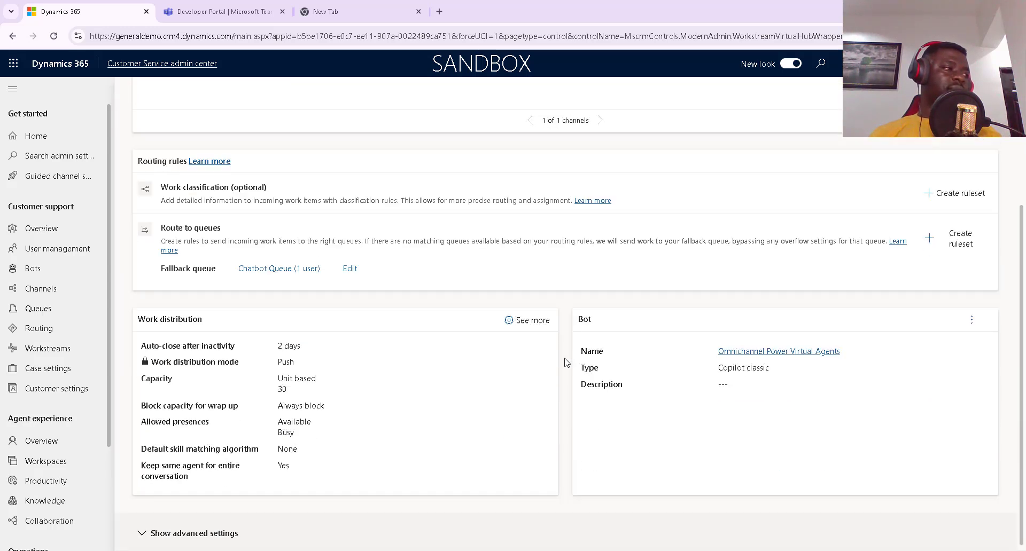
scroll(433, 387, "up", 1)
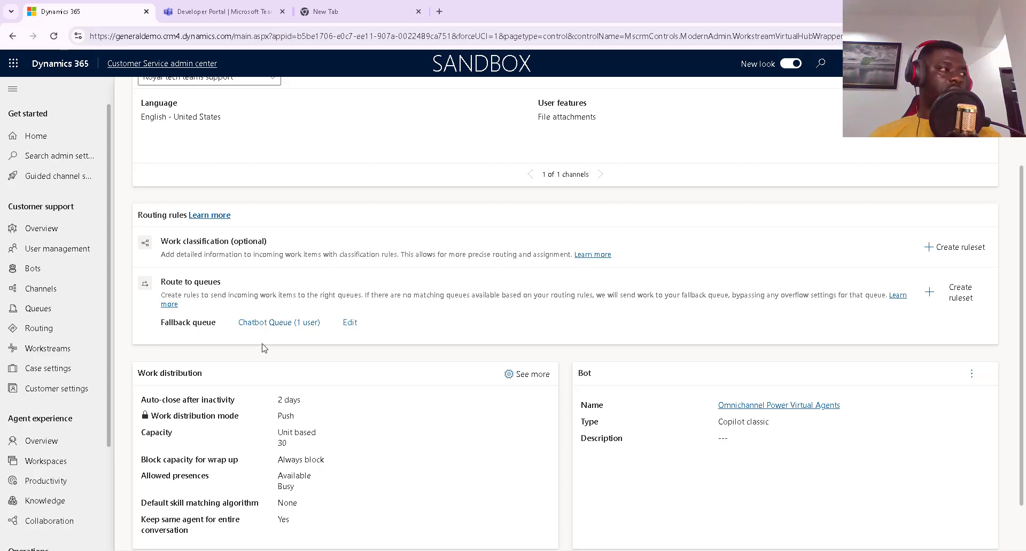
left_click(279, 323)
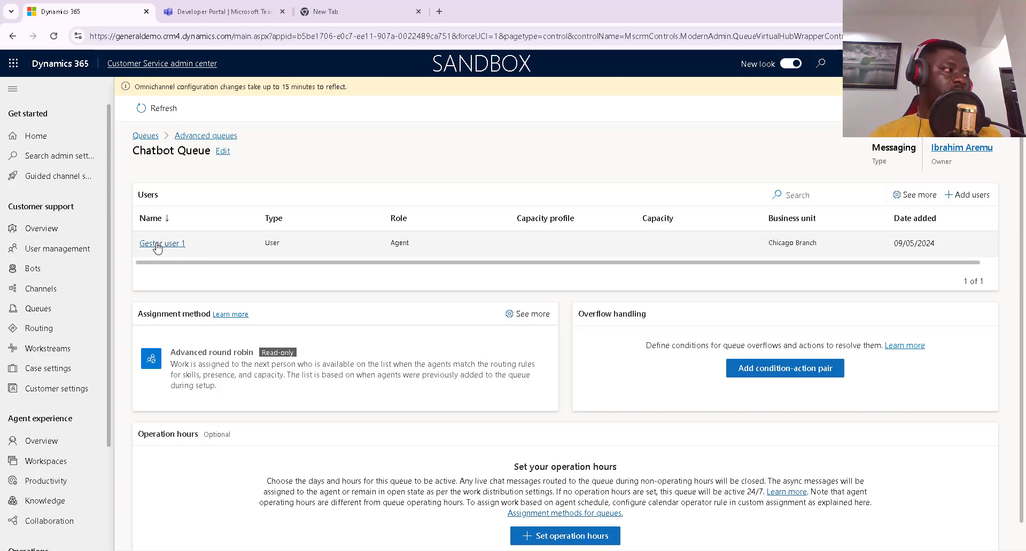
- Switch to the agent's Customer Service Hub window, reload the dashboard to check the signed-in account, and return to the admin center
mouse_move(654, 550)
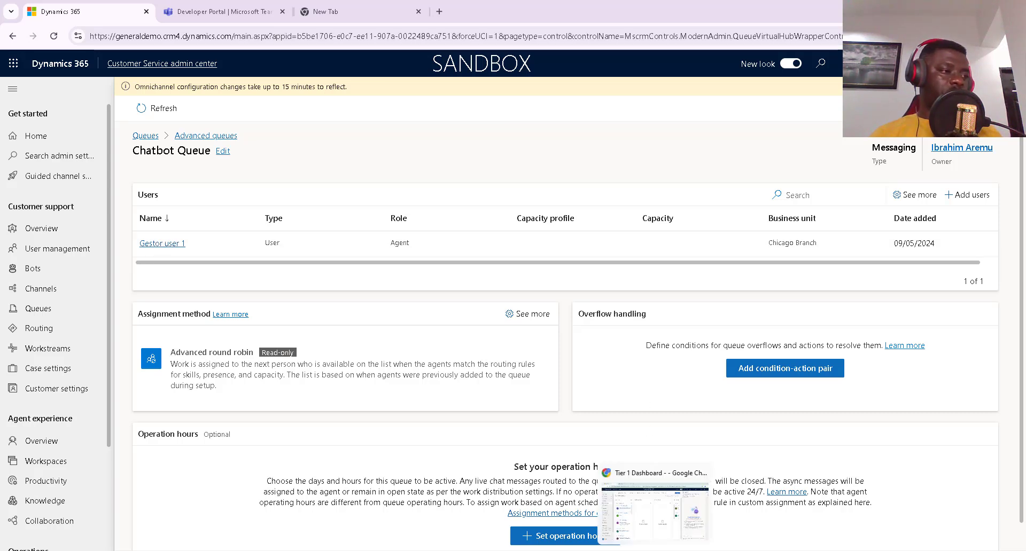
left_click(655, 513)
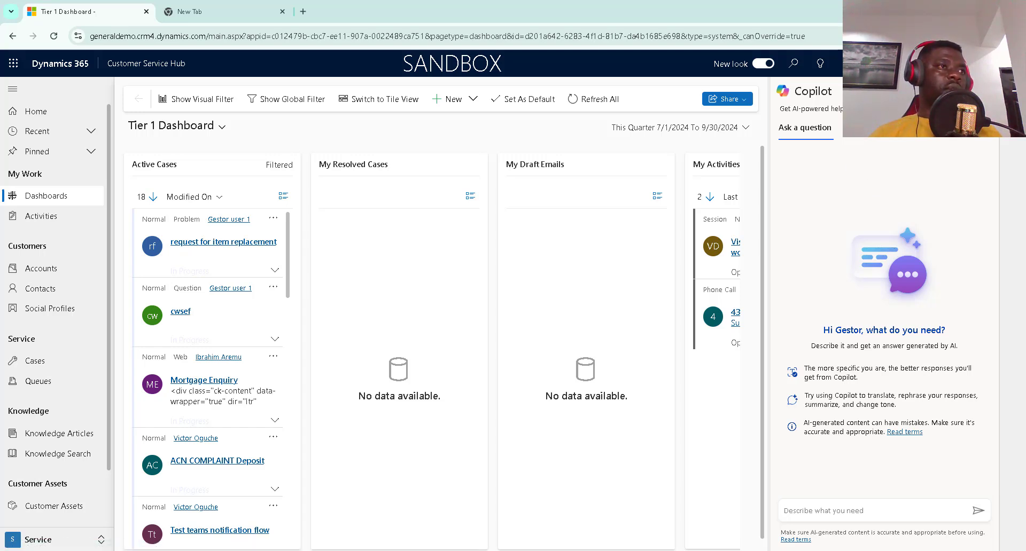
left_click(1011, 91)
left_click(53, 36)
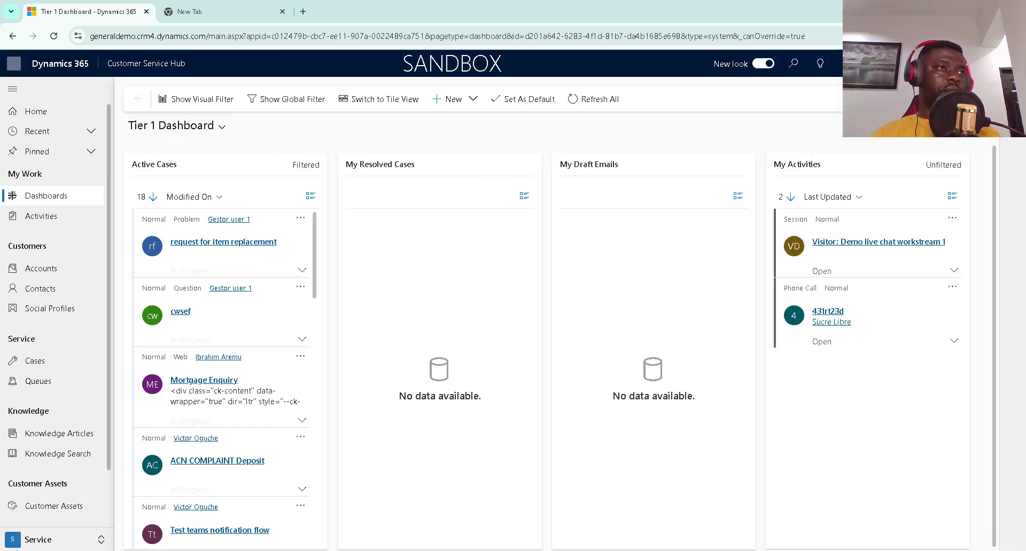
left_click(1010, 63)
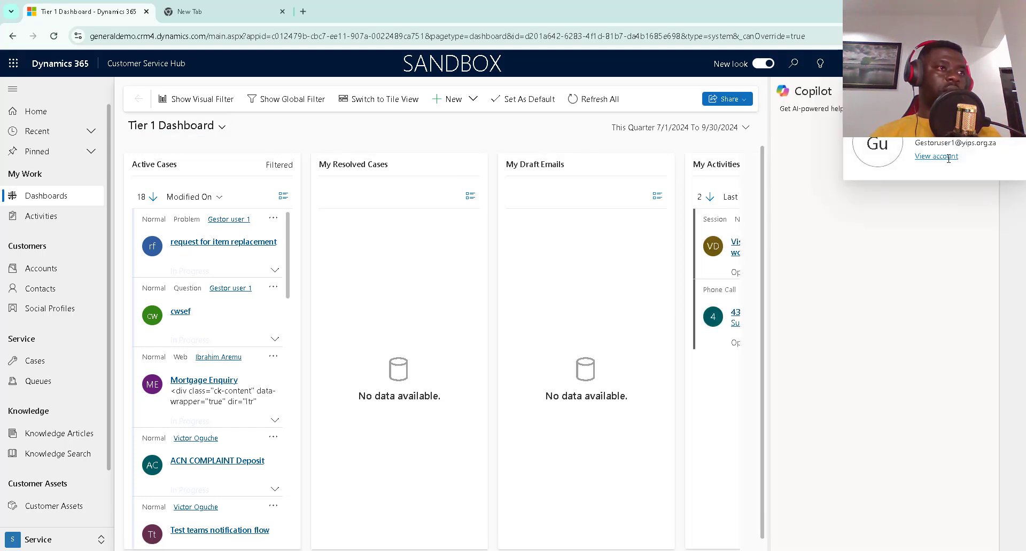
left_click(1006, 174)
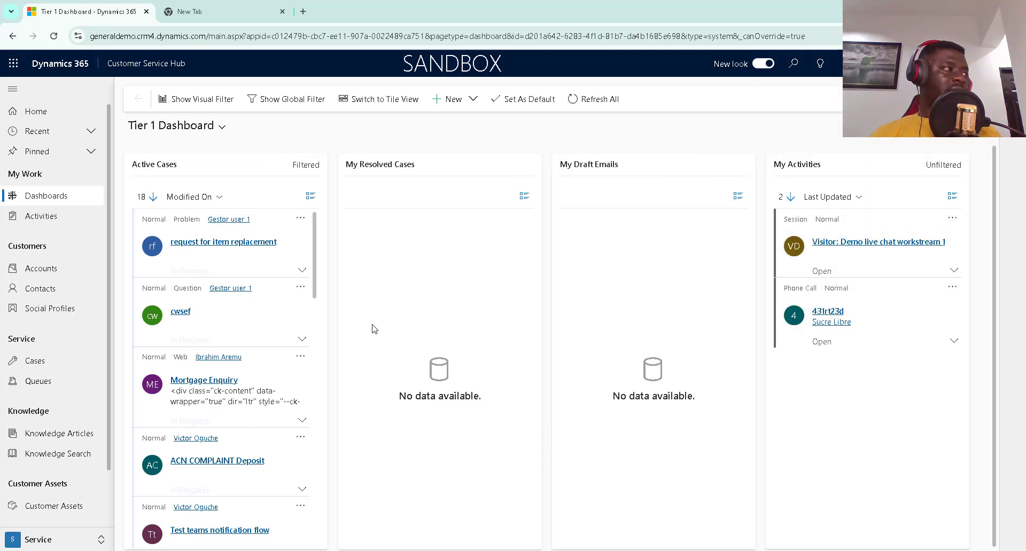
mouse_move(631, 550)
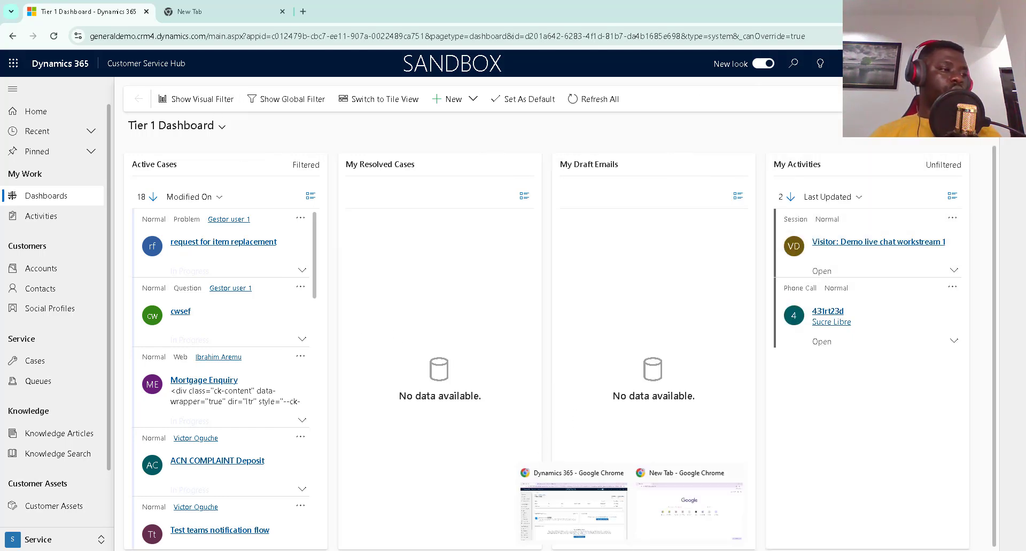
left_click(595, 539)
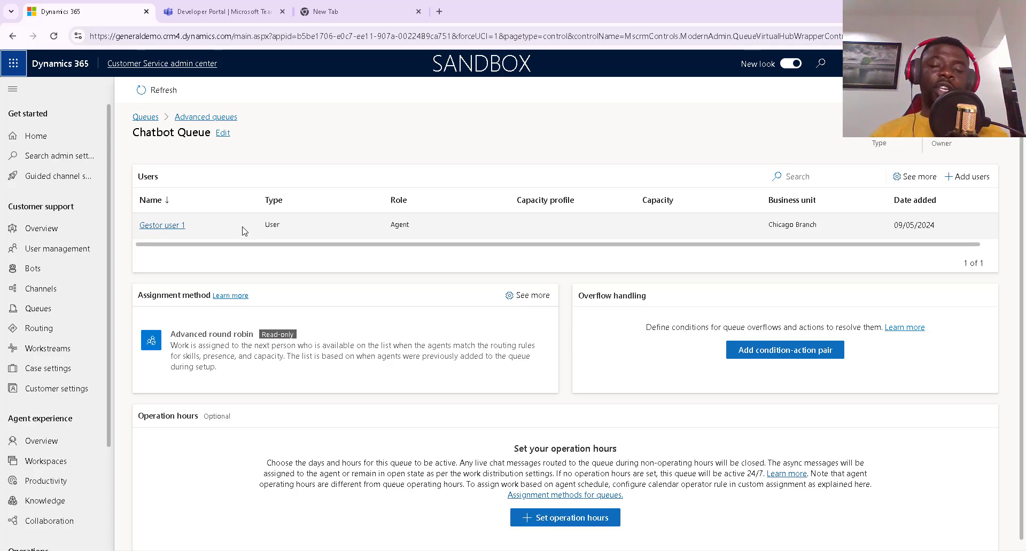
- Switch to the customer's Microsoft Teams window, check which account is signed in, and return to the Customer Service admin center
mouse_move(673, 549)
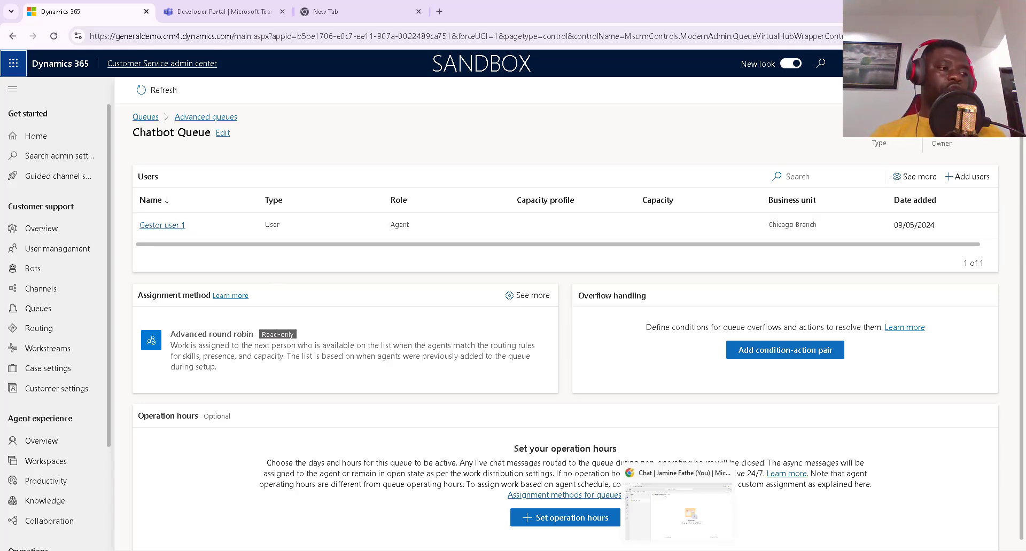
left_click(677, 510)
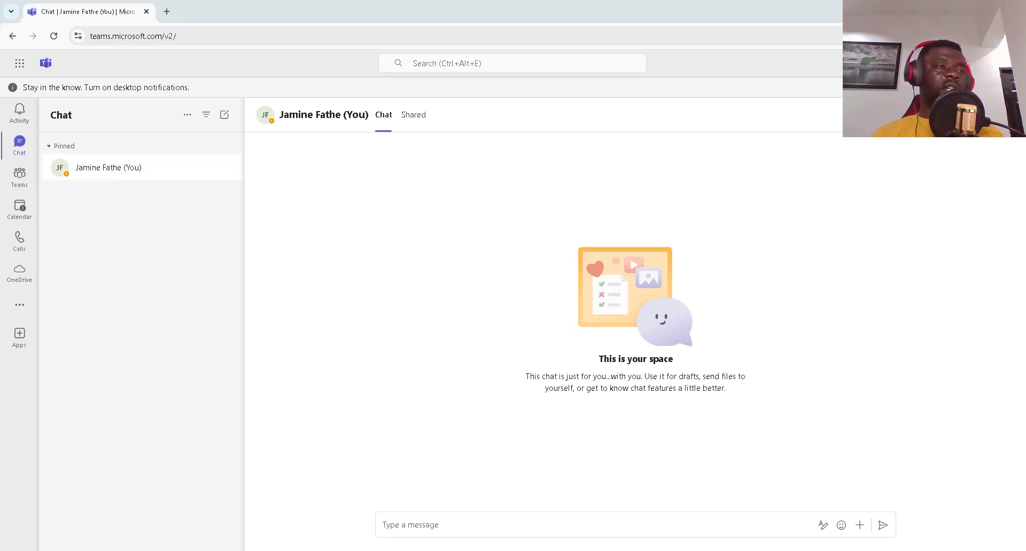
left_click(1008, 63)
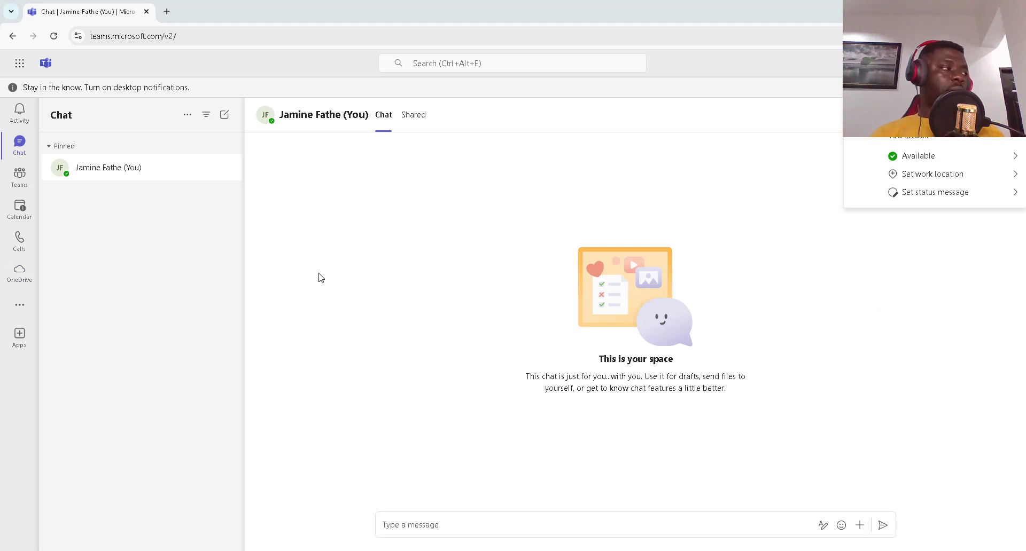
left_click(533, 209)
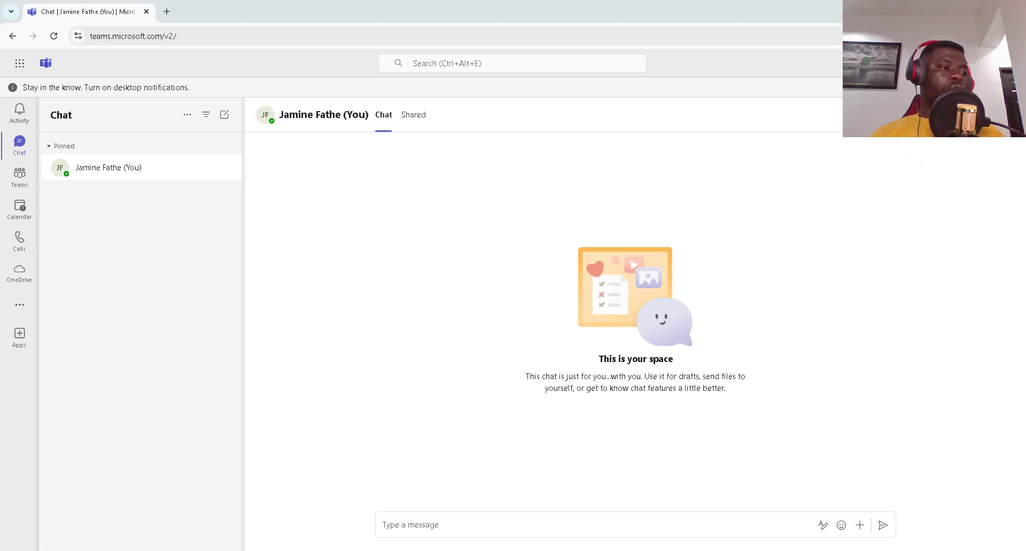
mouse_move(631, 550)
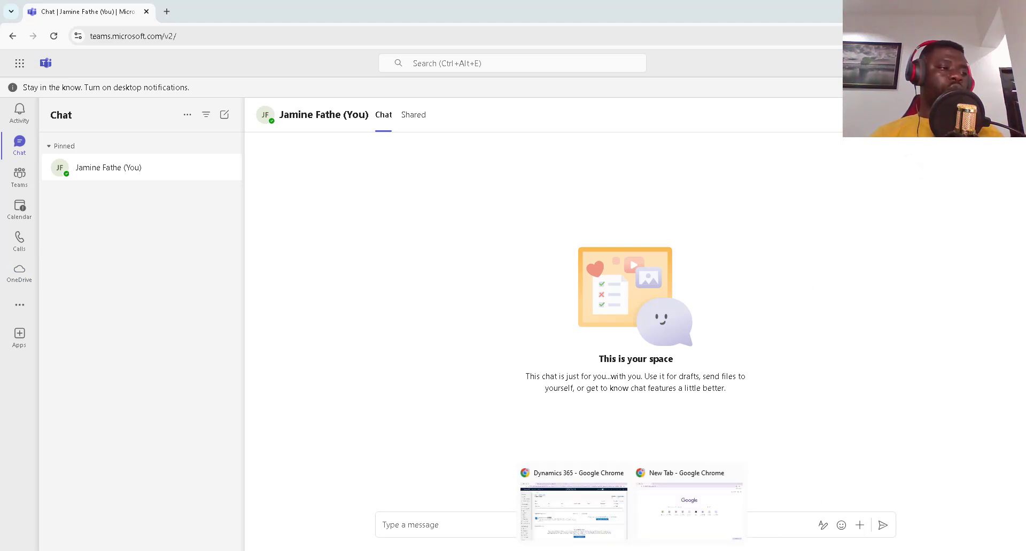
left_click(609, 537)
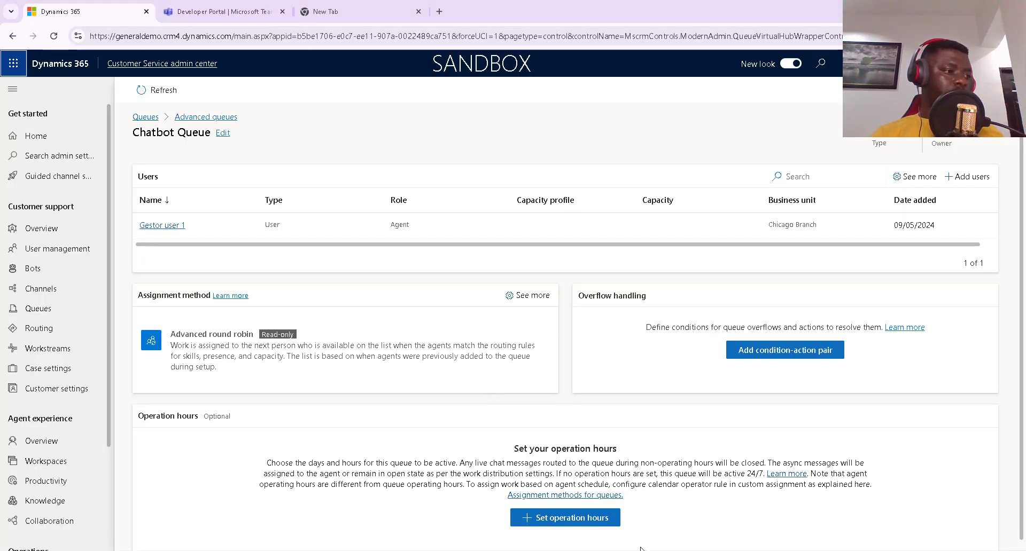
- Check the RoyalTechsupport publishing status in the Developer Portal, and open the Microsoft 365 admin center at aka.ms/admin in the empty tab
left_click(254, 16)
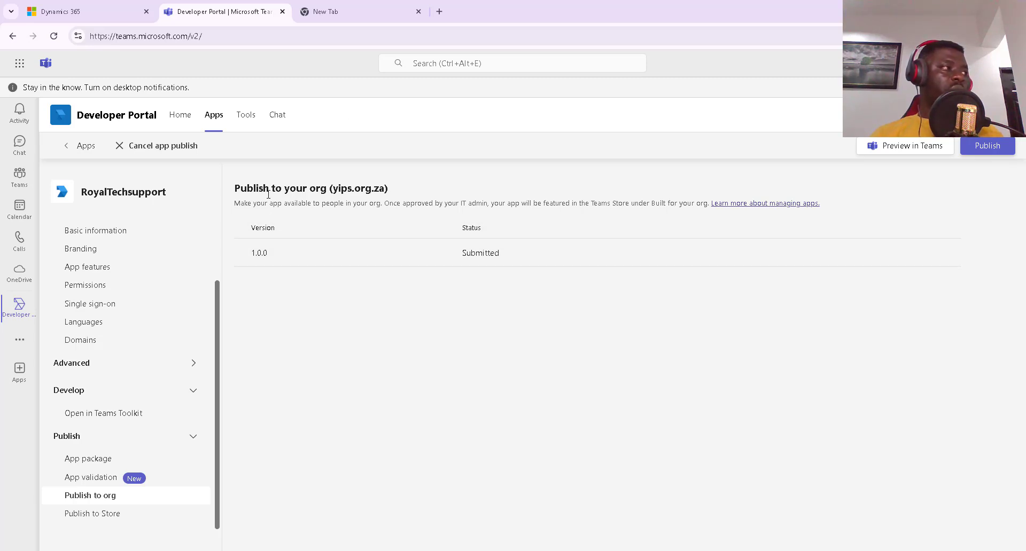
left_click(331, 13)
left_click_drag(423, 34, 89, 38)
key("BackSpace")
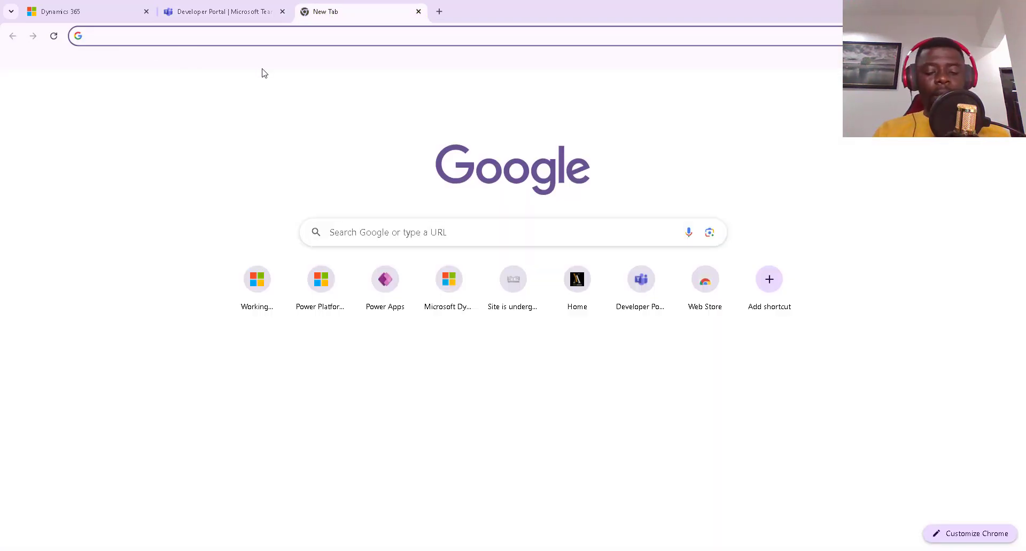
type("aka.ms/admin")
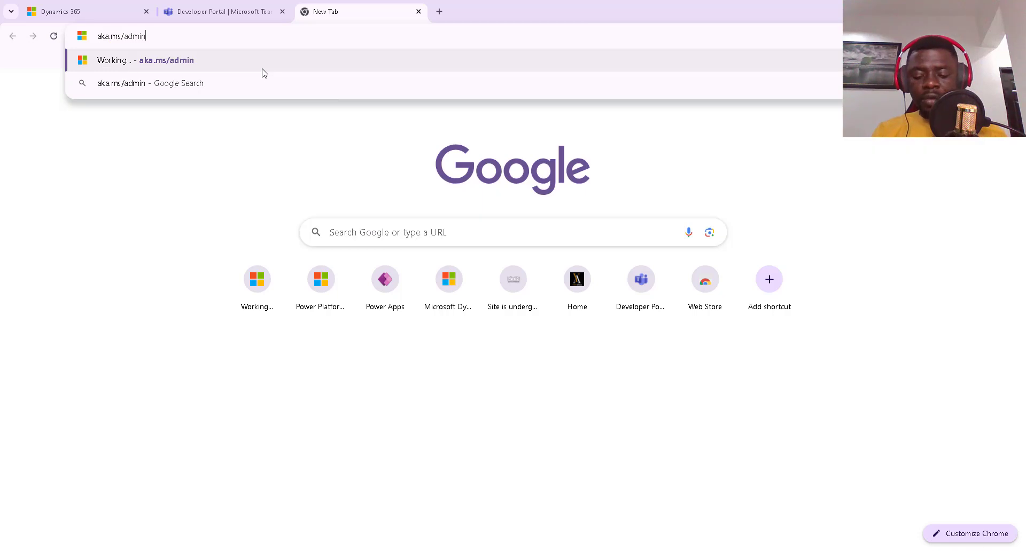
key("Return")
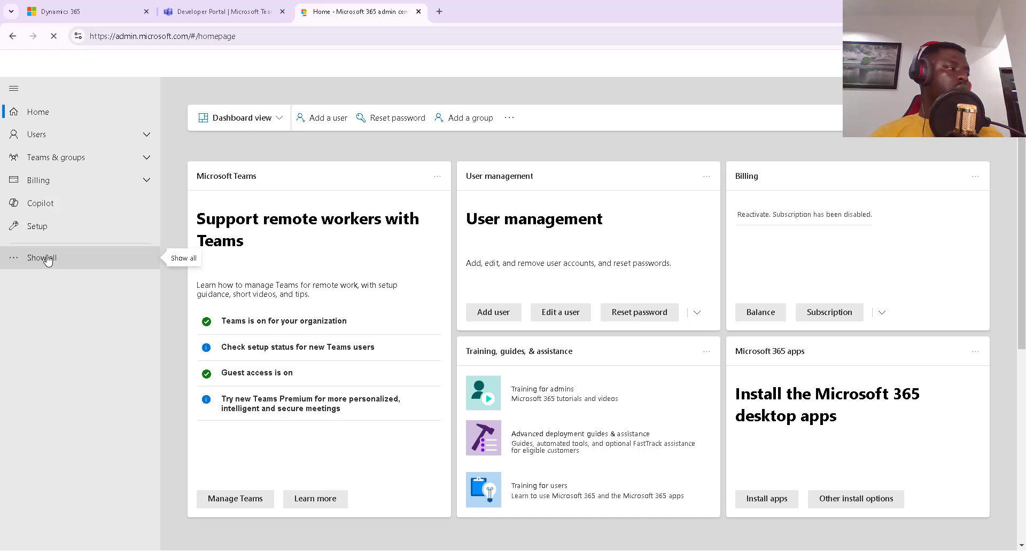
- From the Microsoft 365 admin center, open the Teams admin center and go to its Manage apps page
left_click(60, 259)
scroll(72, 325, "down", 2)
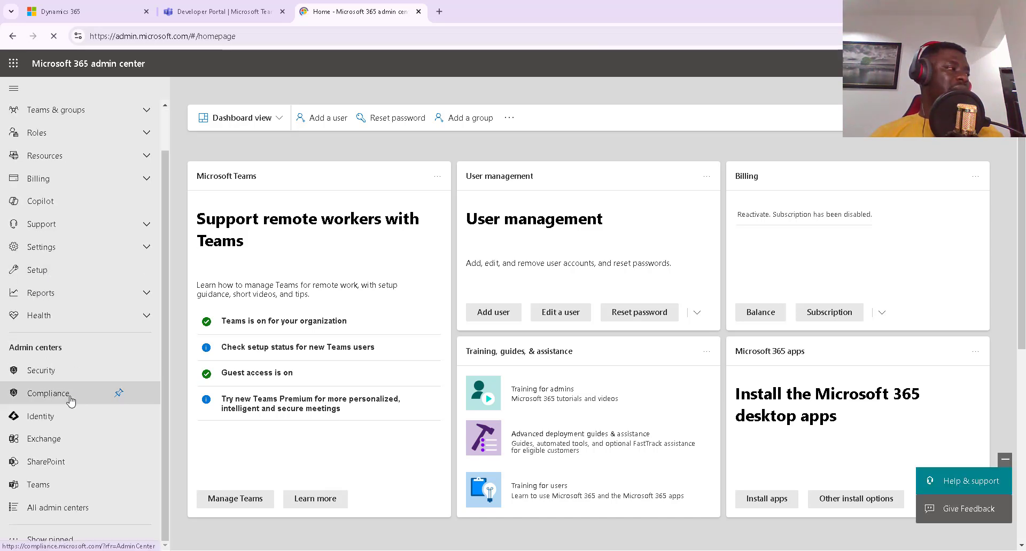
left_click(47, 486)
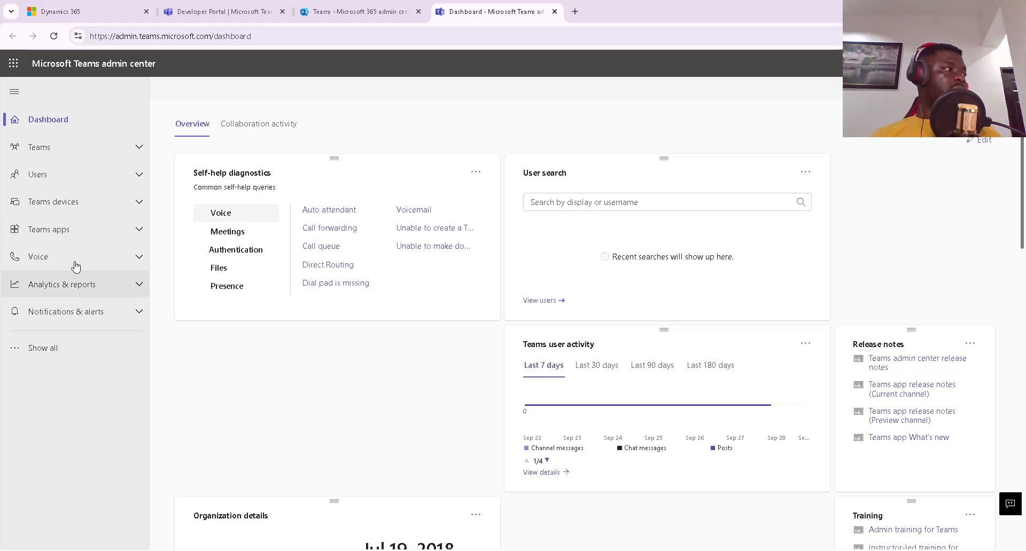
left_click(74, 230)
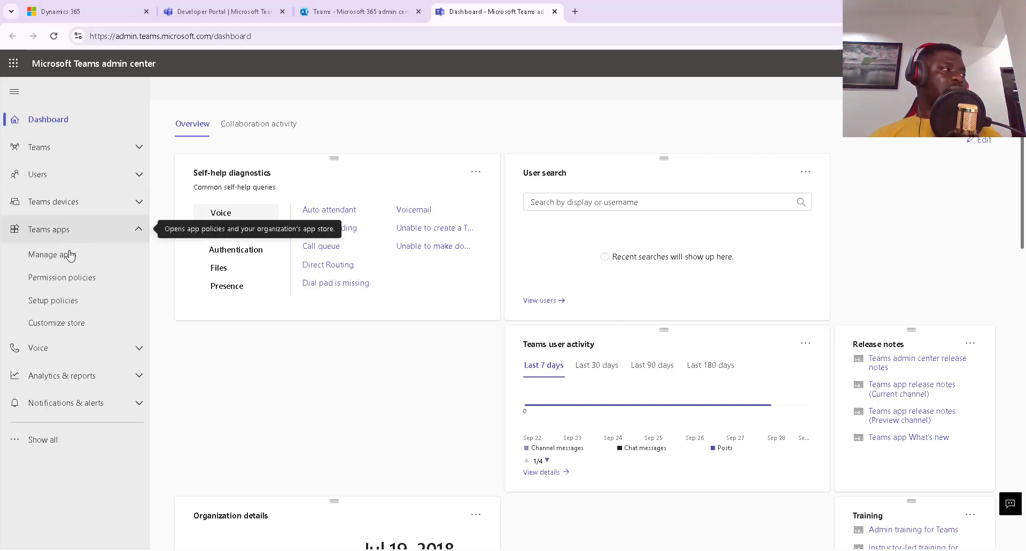
left_click(65, 255)
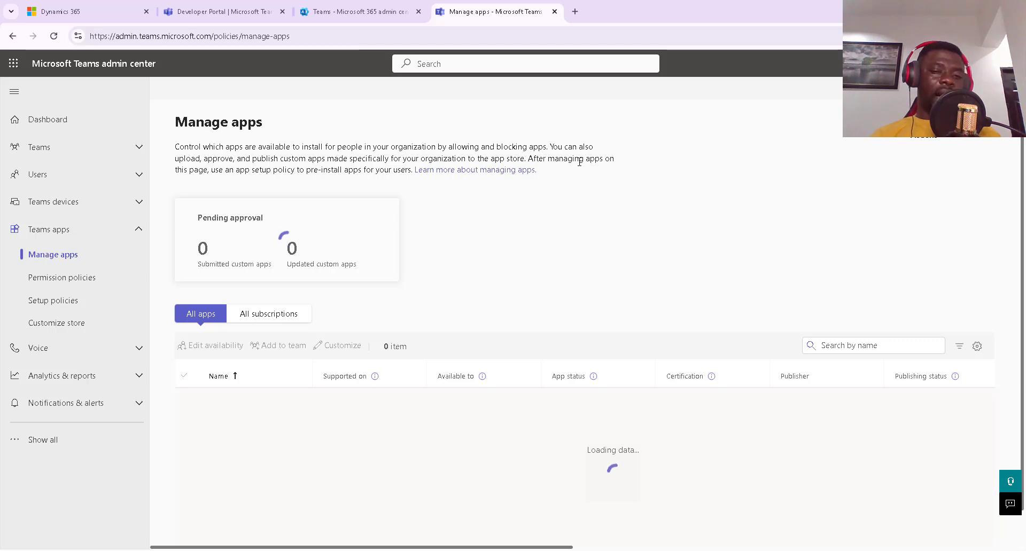
- Copy the app name RoyalTechsupport from the Developer Portal and search for it in the Teams admin center's app list
left_click(221, 12)
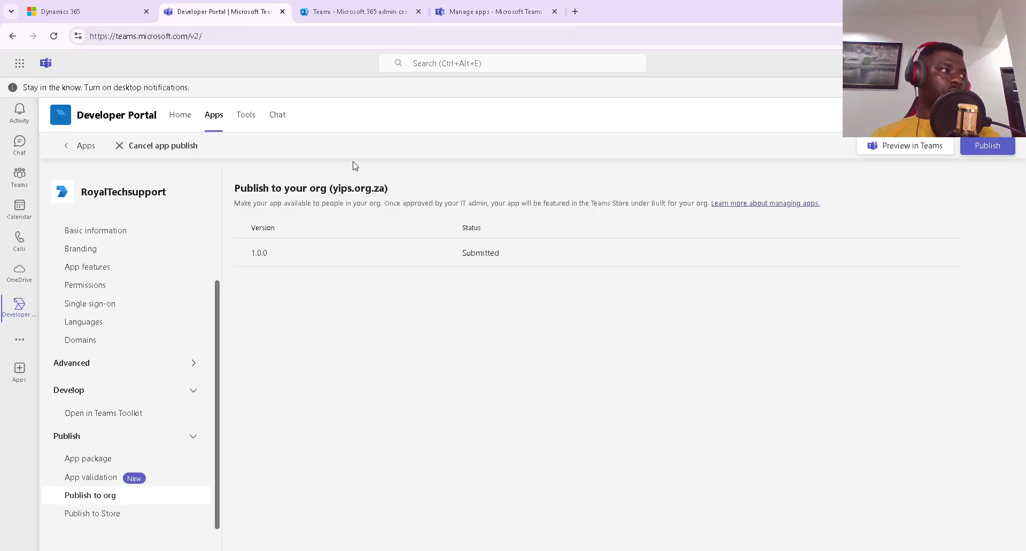
left_click_drag(183, 200, 77, 195)
key("ctrl+c")
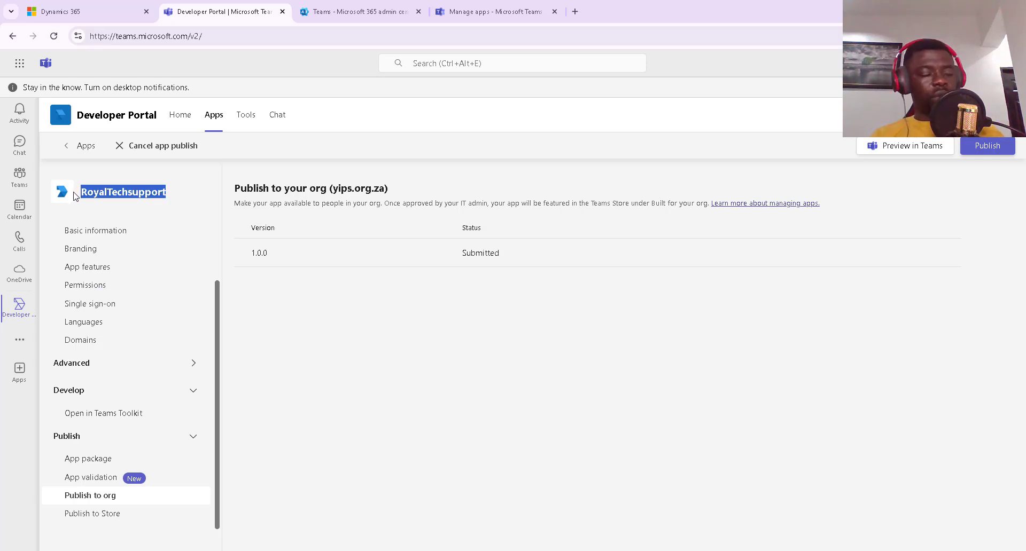
left_click(467, 16)
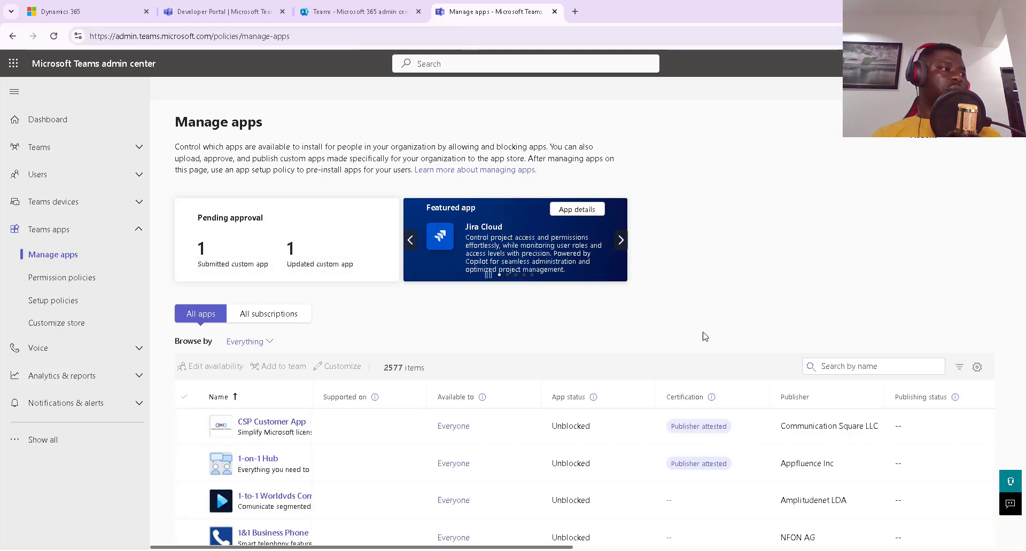
left_click(852, 367)
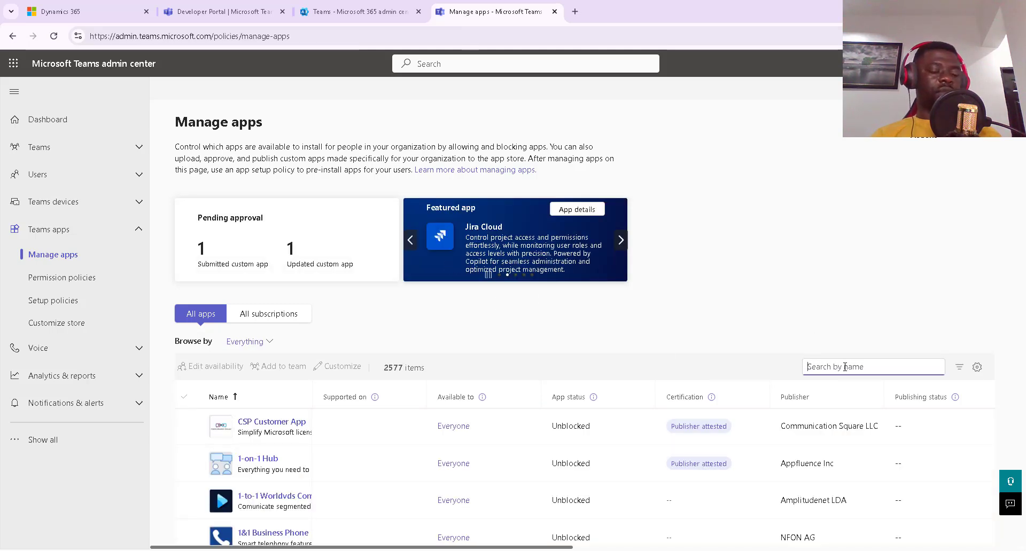
key("ctrl+v")
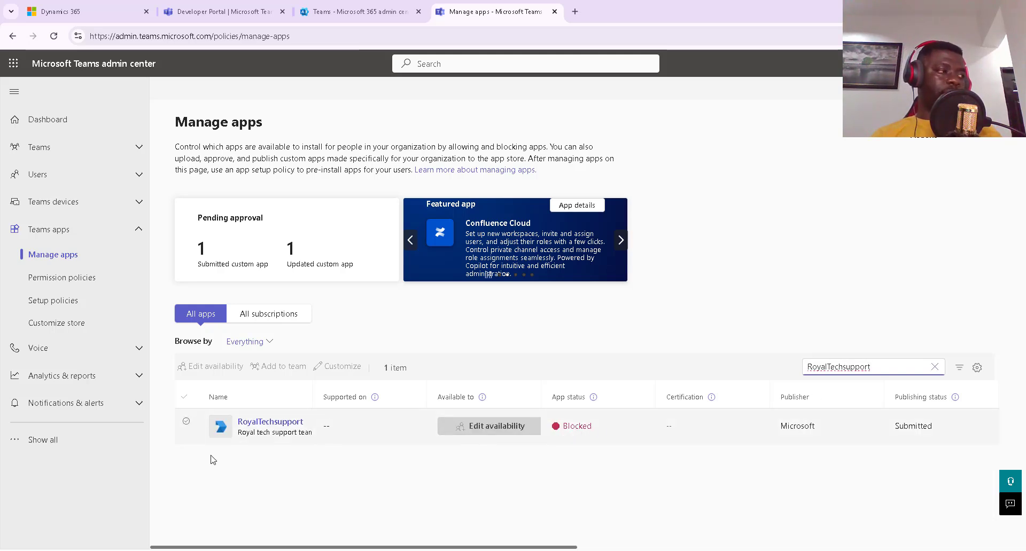
- Open the RoyalTechsupport app's details in the Teams admin center, publish the submitted version and confirm
left_click(281, 422)
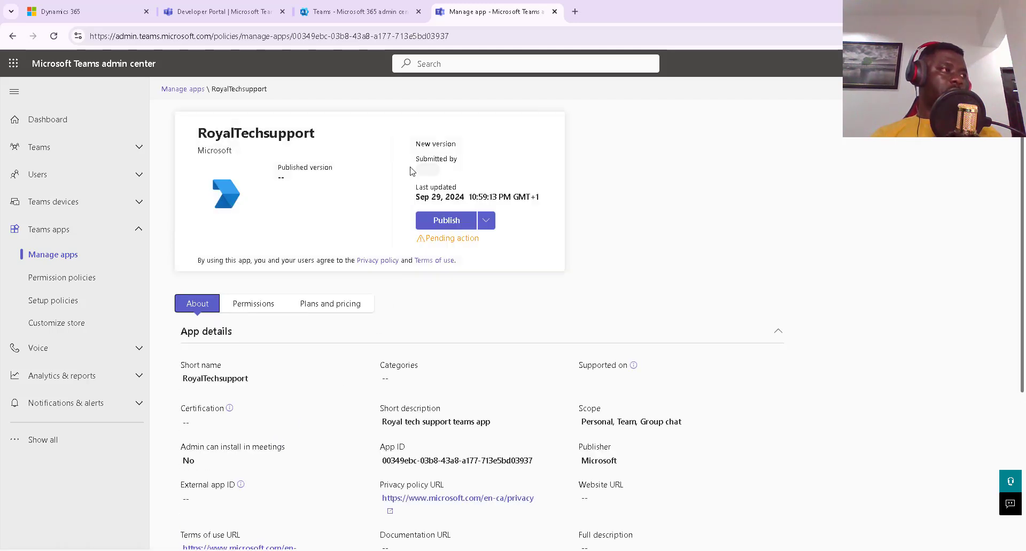
left_click(446, 221)
left_click(569, 351)
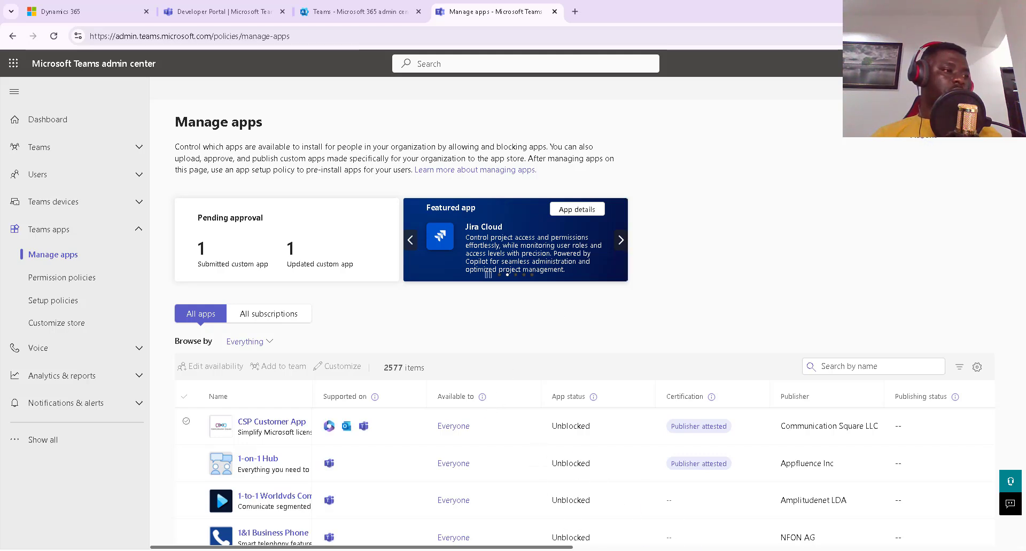
- Switch to the customer's Microsoft Teams window, search the app store for RoyalTechsupport, and add the app
key("alt+Tab")
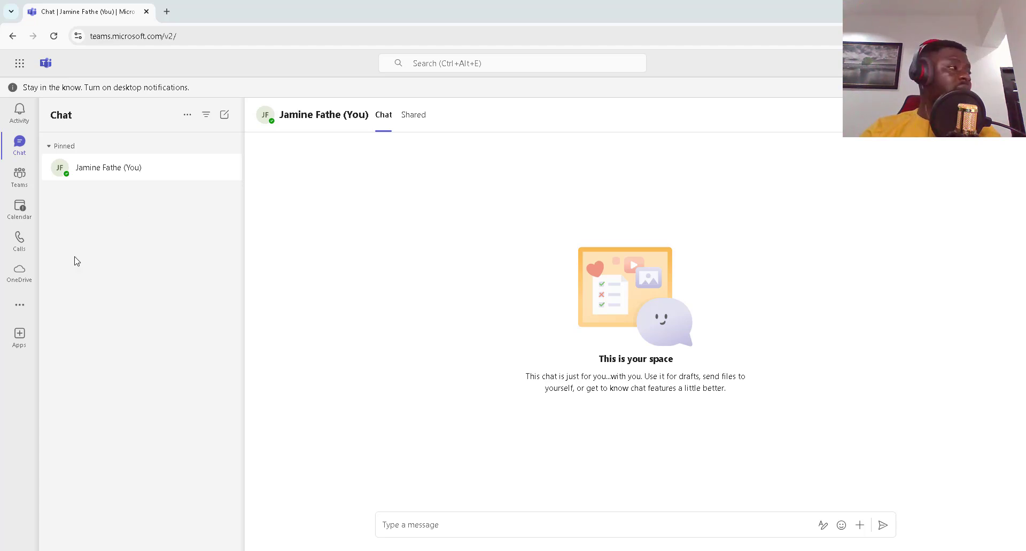
left_click(21, 341)
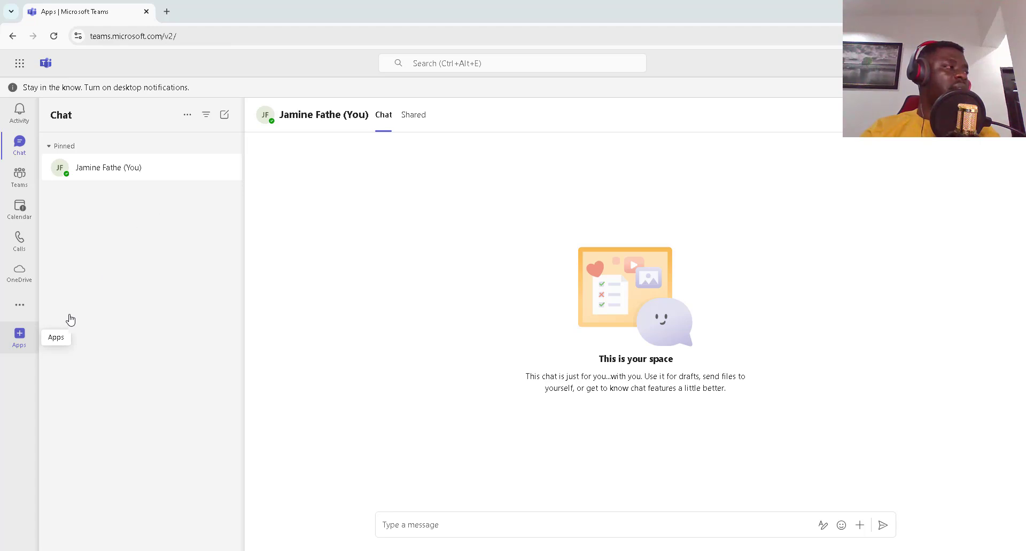
left_click(19, 336)
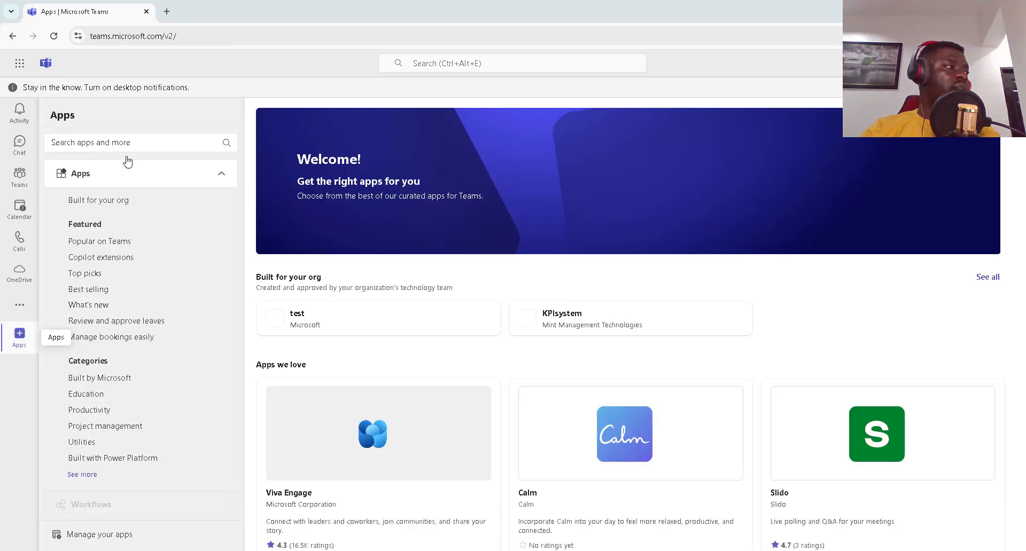
left_click(72, 140)
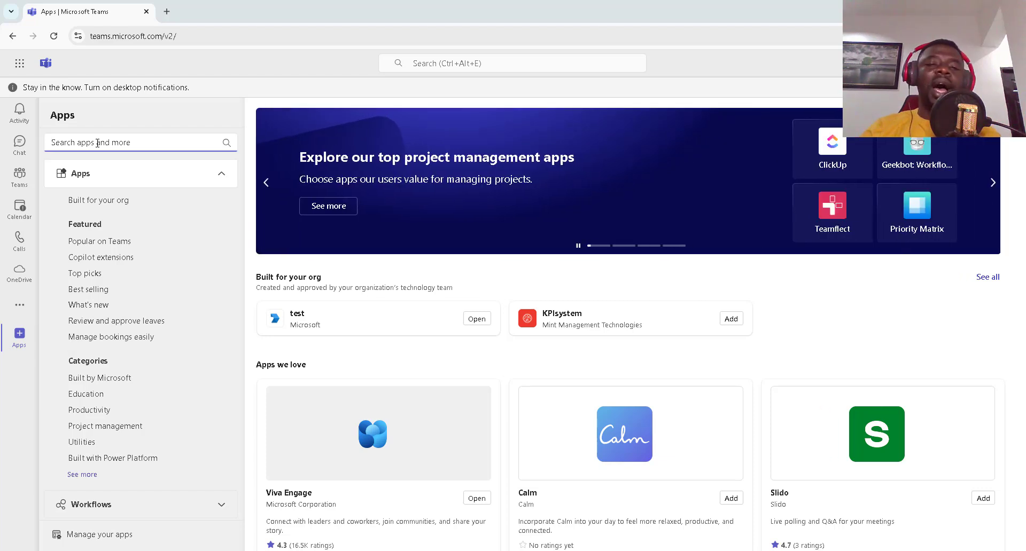
key("ctrl+v")
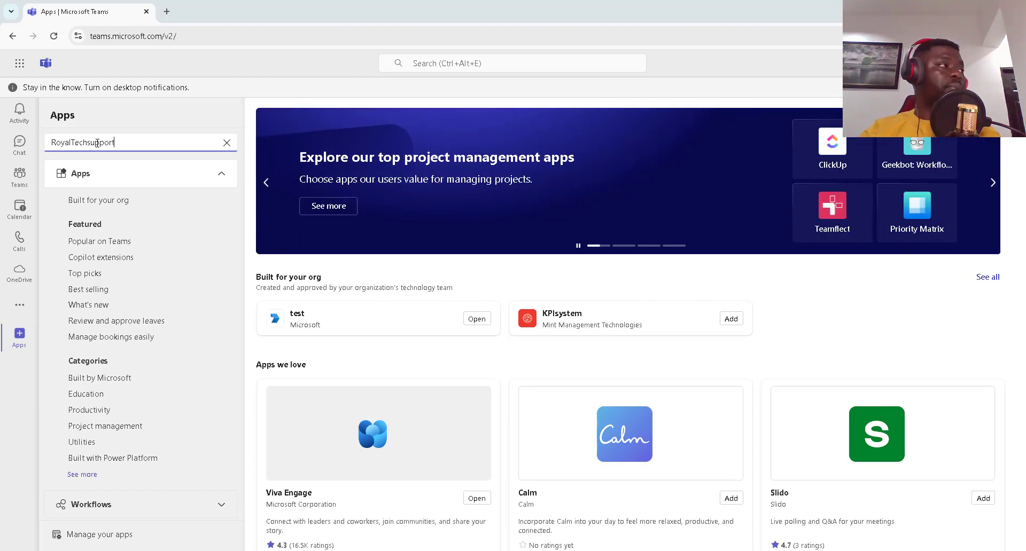
key("Return")
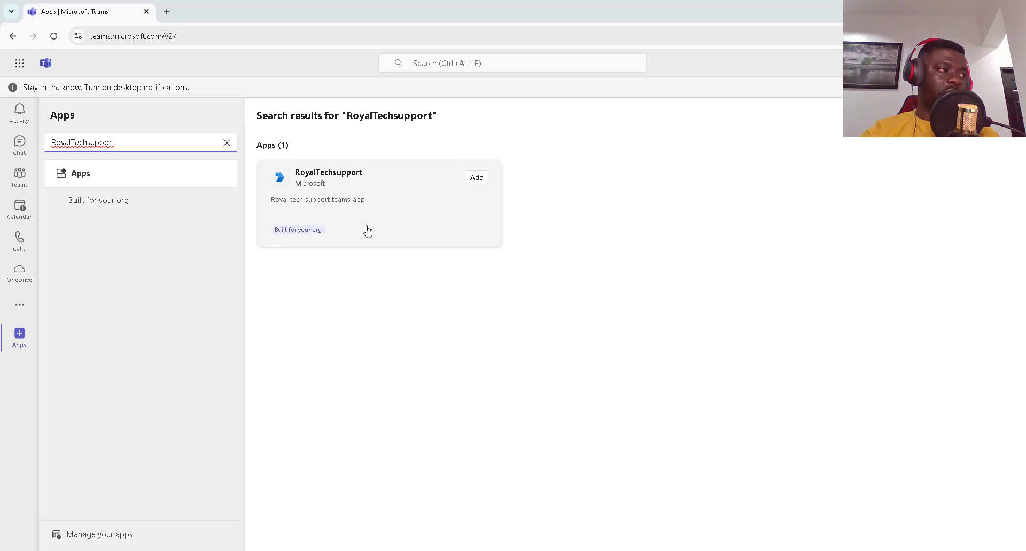
left_click(477, 179)
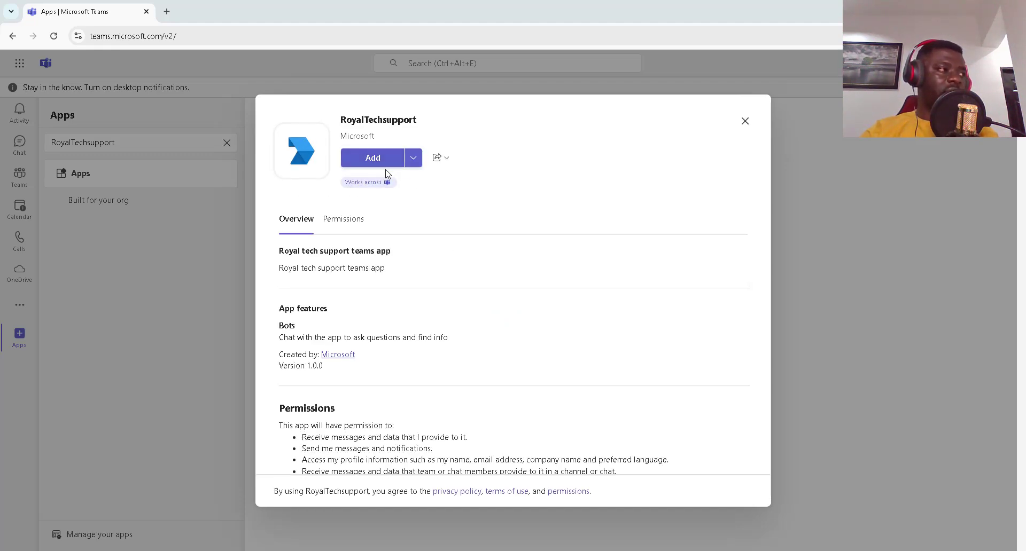
left_click(390, 159)
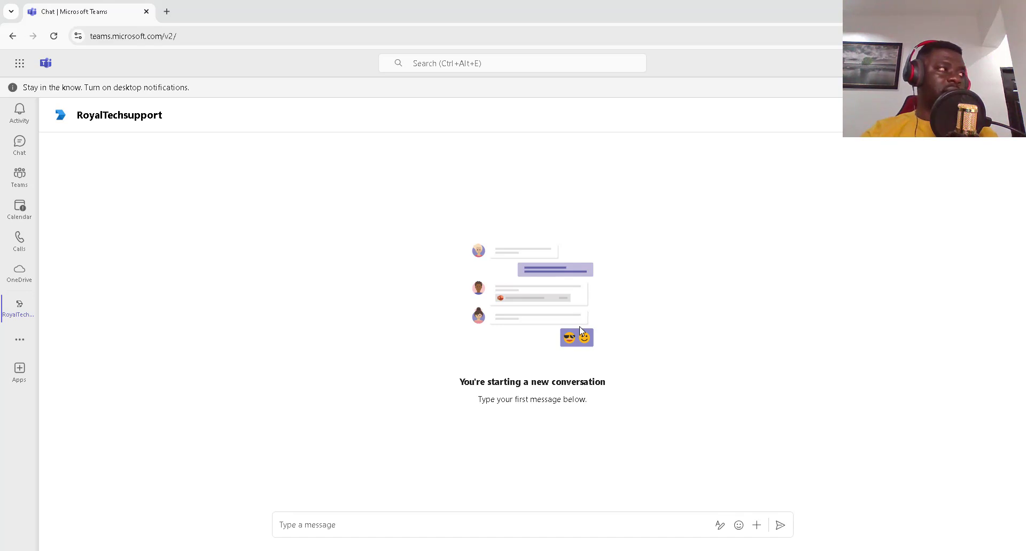
- Start a conversation with the RoyalTechsupport bot by sending the message "hi"
left_click(463, 525)
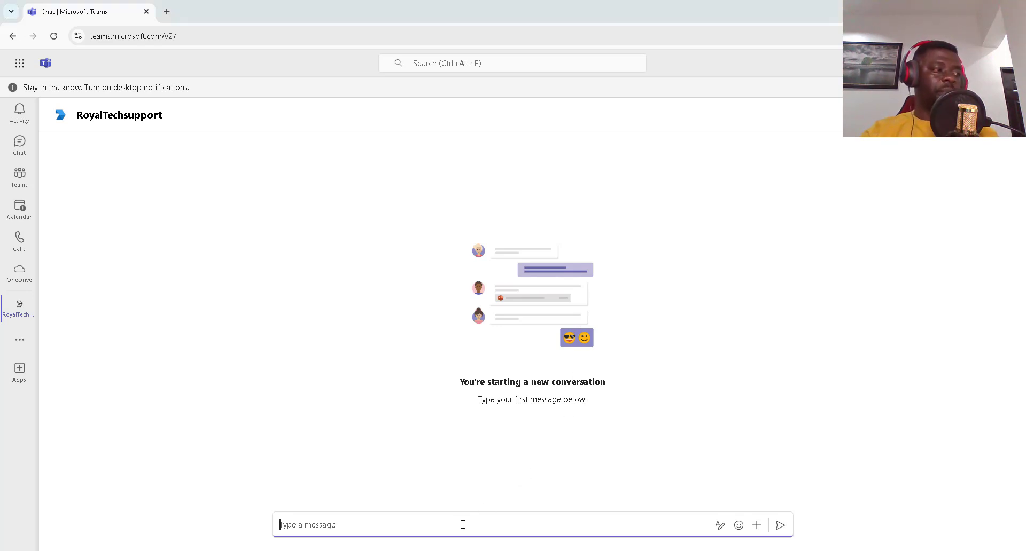
type("hi")
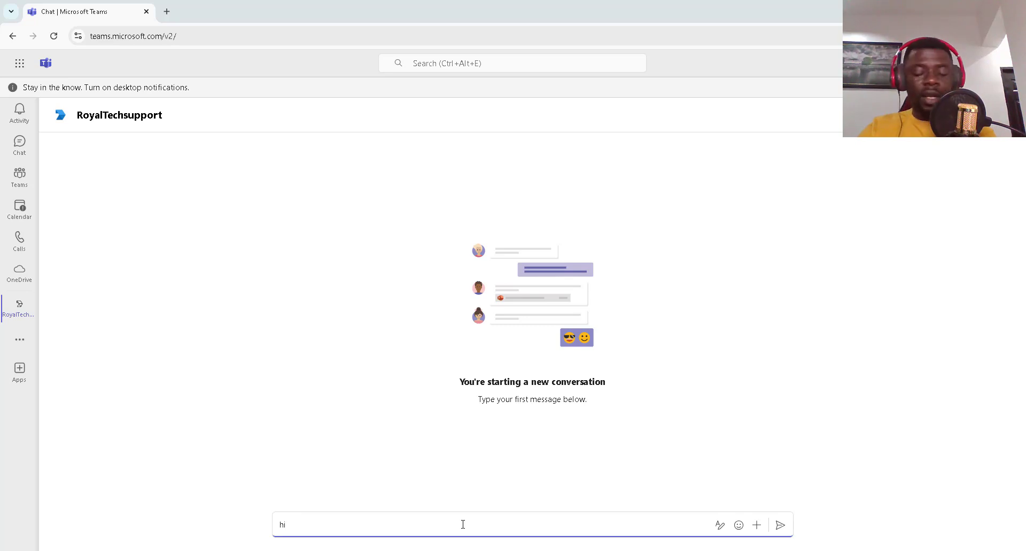
key("Return")
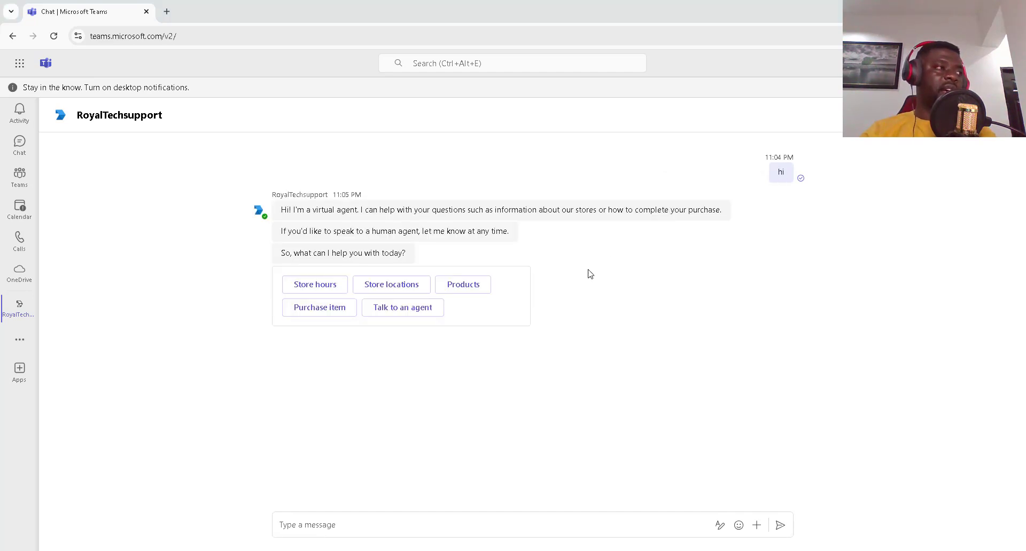
- Choose the bot's Purchase item option and answer its shipping state question with "nill"
mouse_move(360, 220)
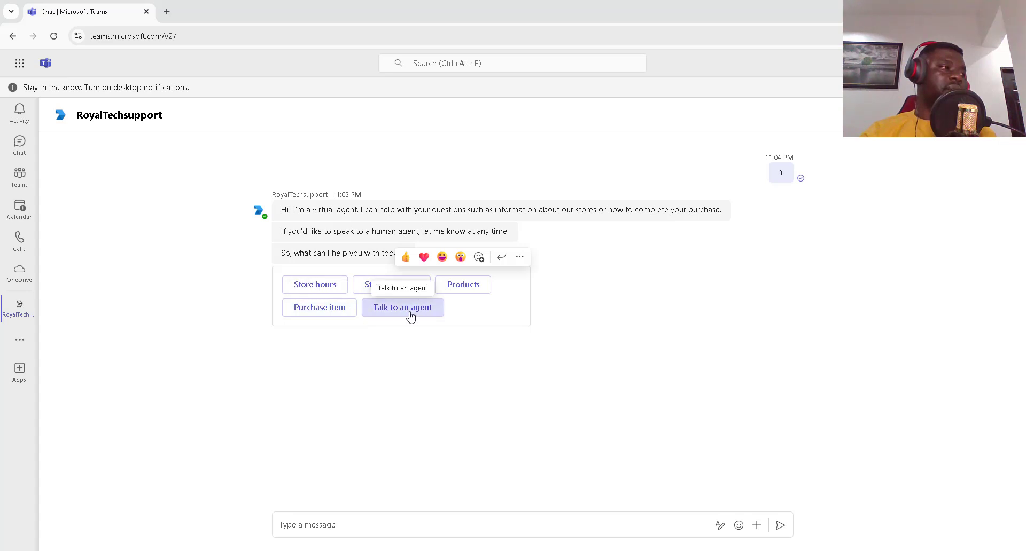
left_click(327, 308)
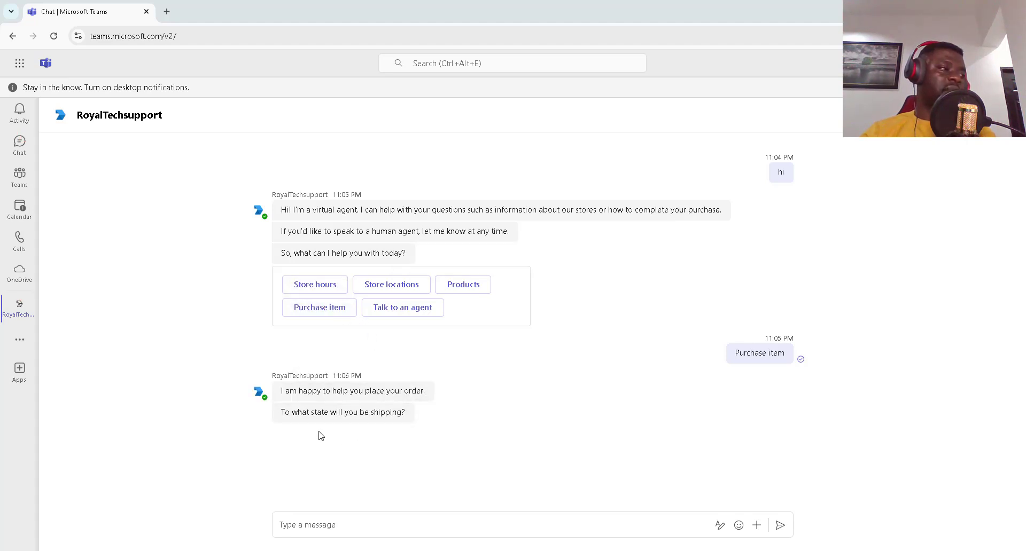
left_click(345, 526)
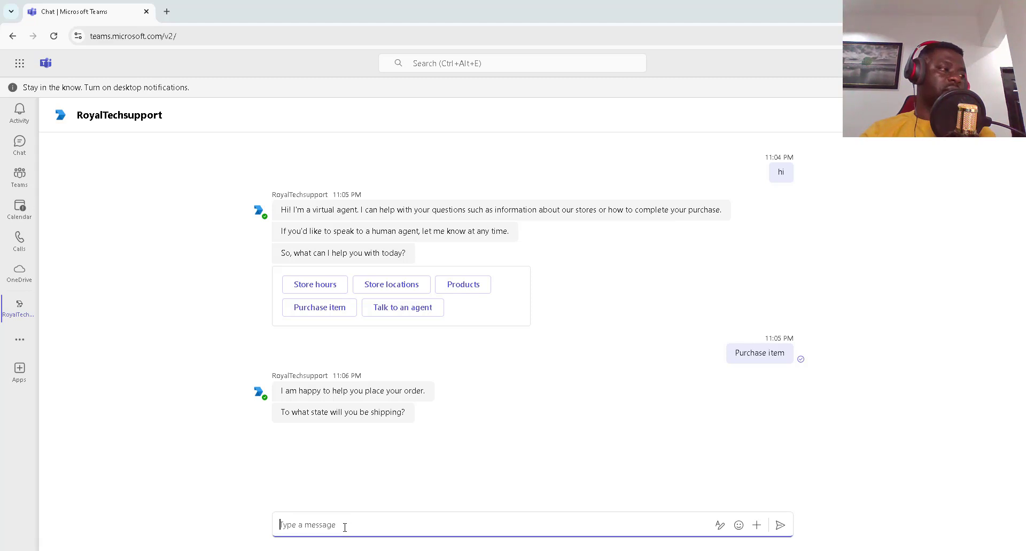
type("nil")
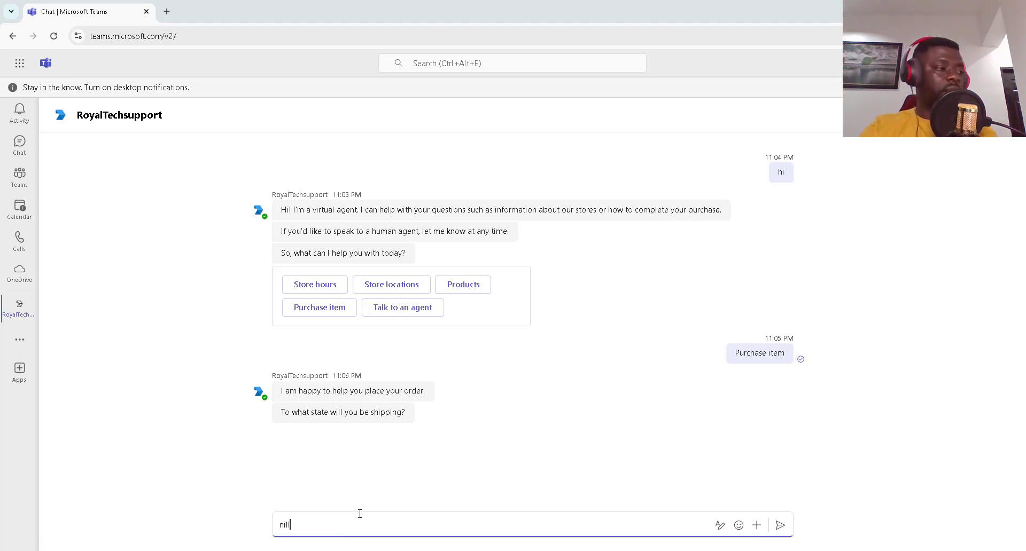
key("Return")
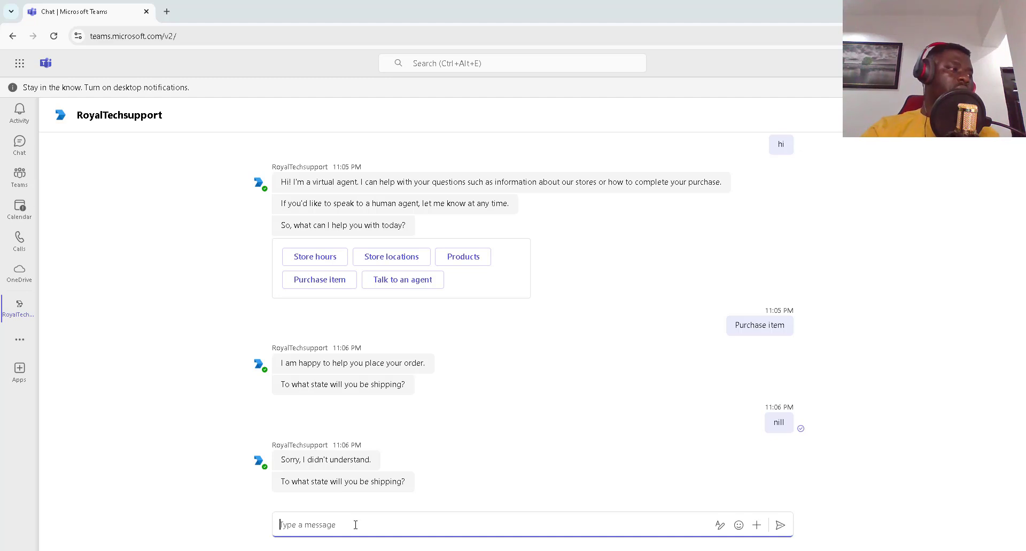
- Request a human agent by sending the bot the message "talk to an agent"
type("talk")
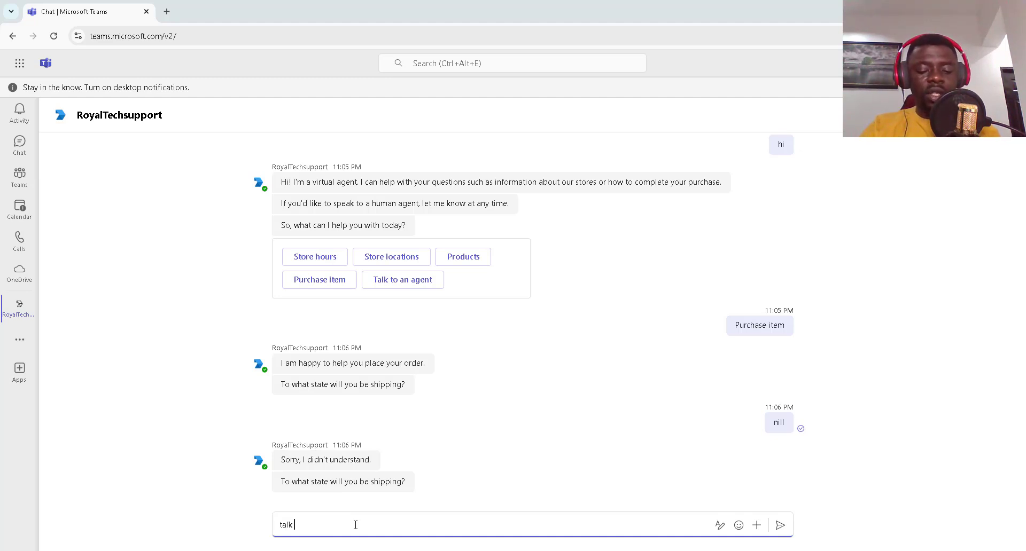
type(" to an agent")
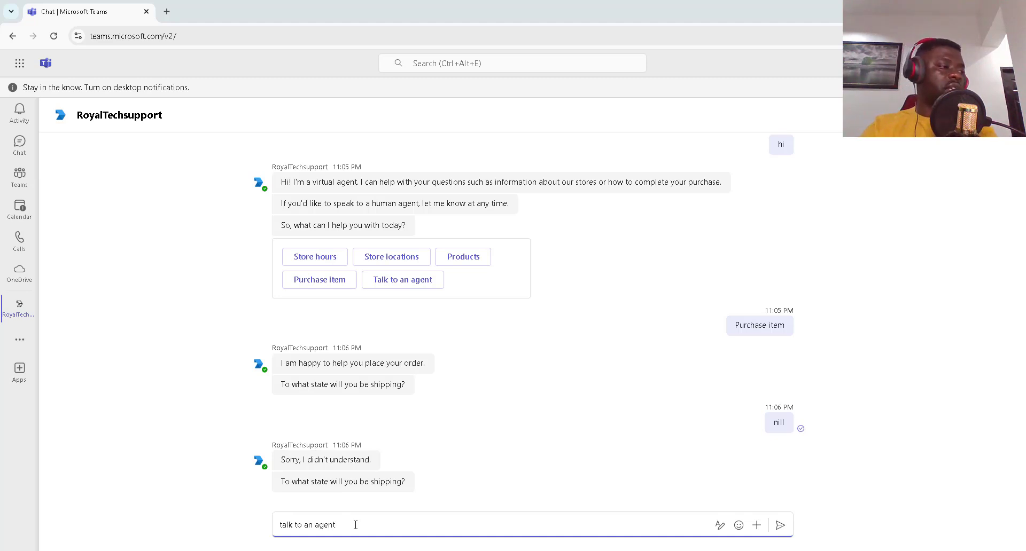
key("Return")
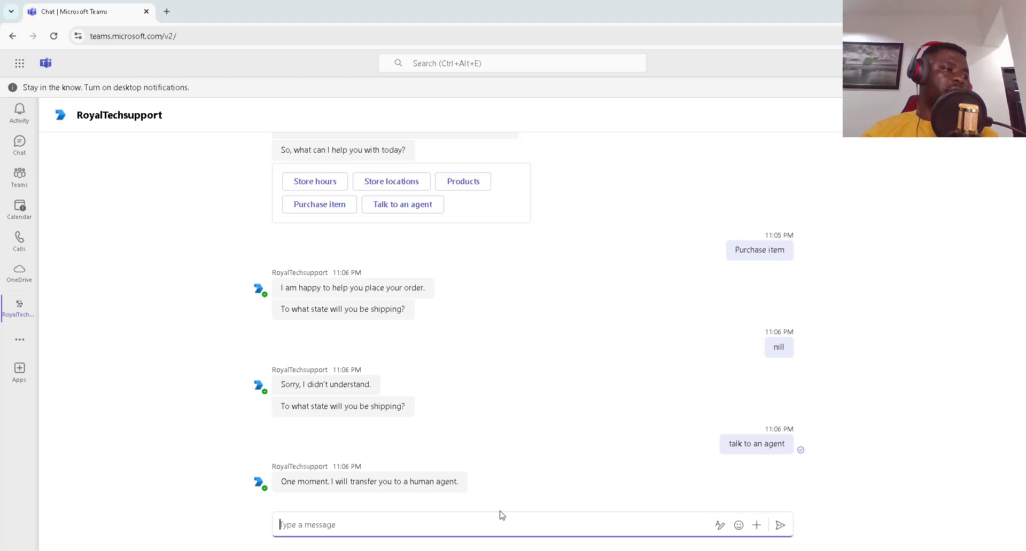
- Switch to the agent's Dynamics 365 window, open the Omnichannel for Customer Service app, and accept the incoming Teams conversation
key("alt+Tab")
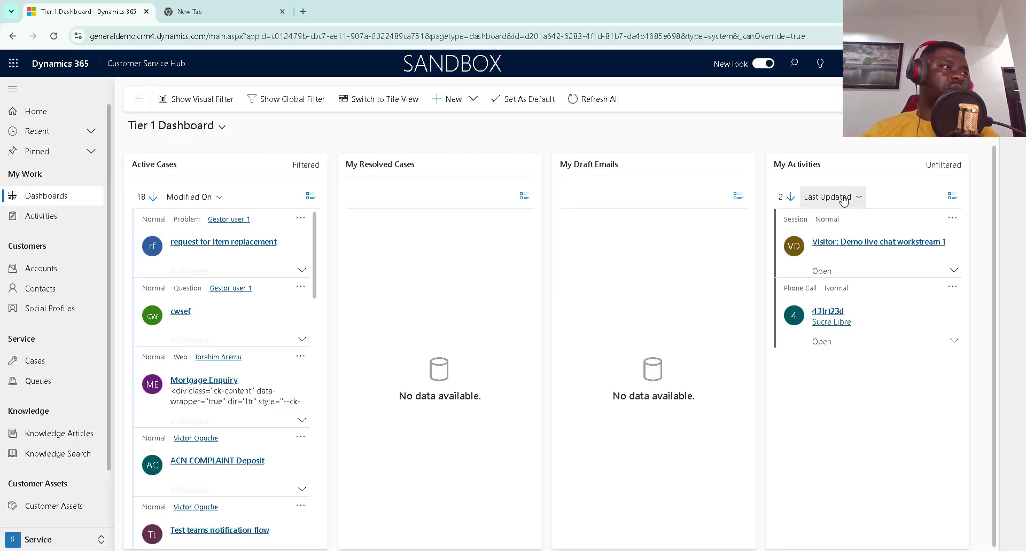
left_click(146, 63)
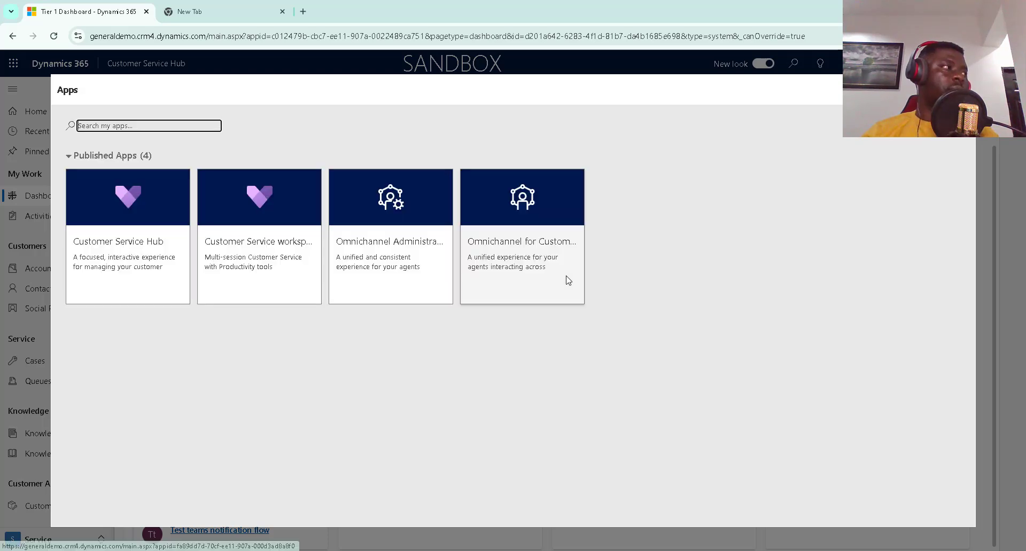
left_click(522, 247)
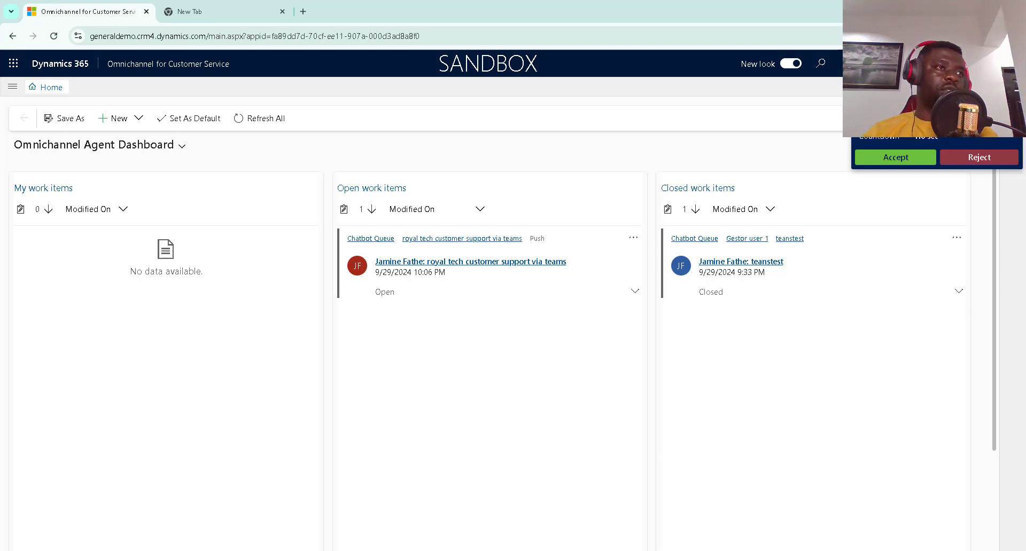
left_click(910, 159)
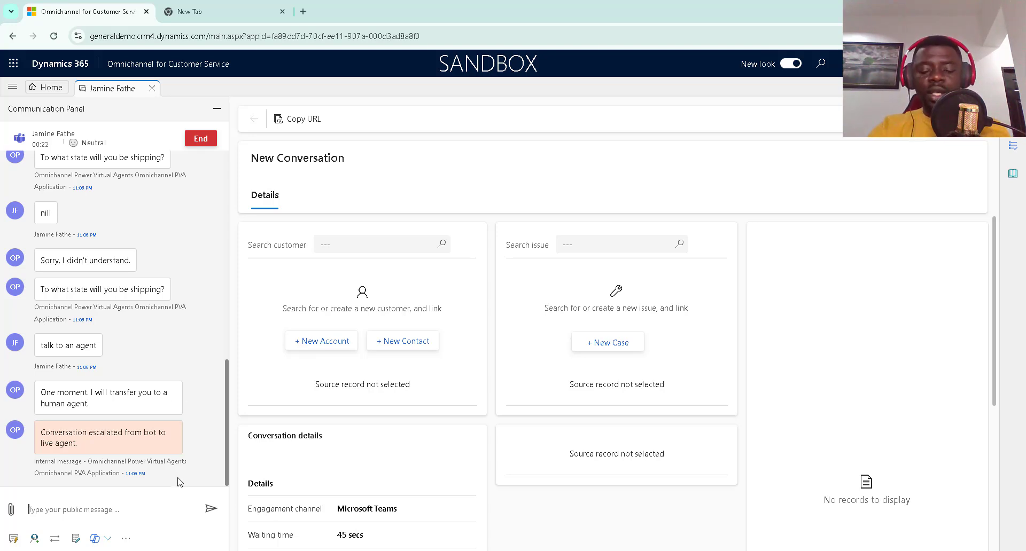
- Reply to the customer in the Omnichannel conversation with a greeting using their first name, followed by the message "how can i help you"
type("Hel")
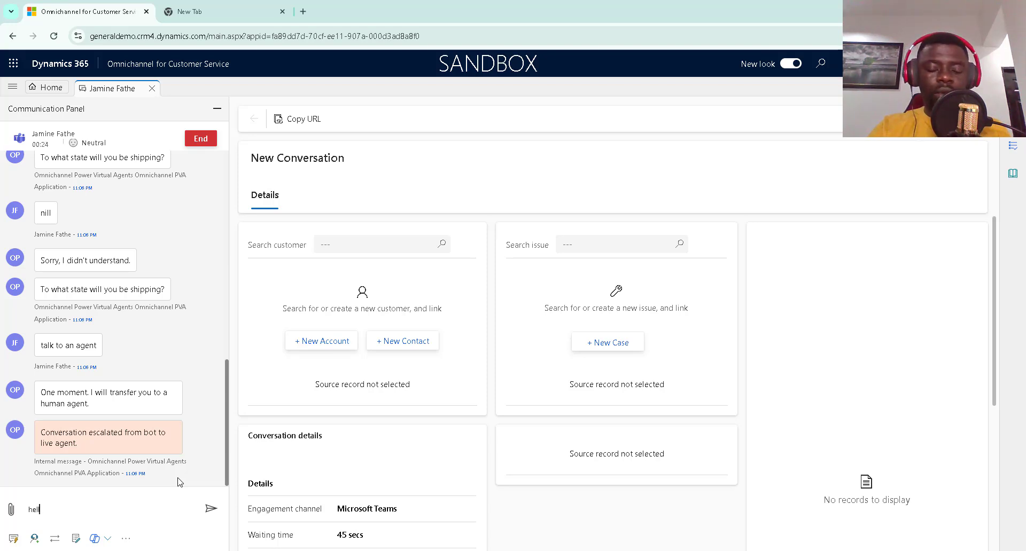
type("lo ")
type("H")
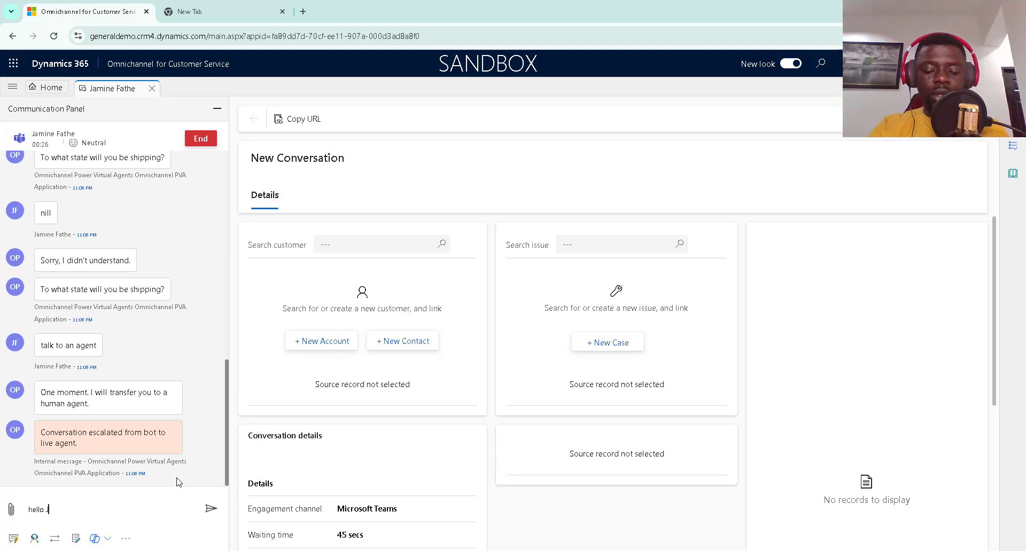
type("amnie")
key("Return")
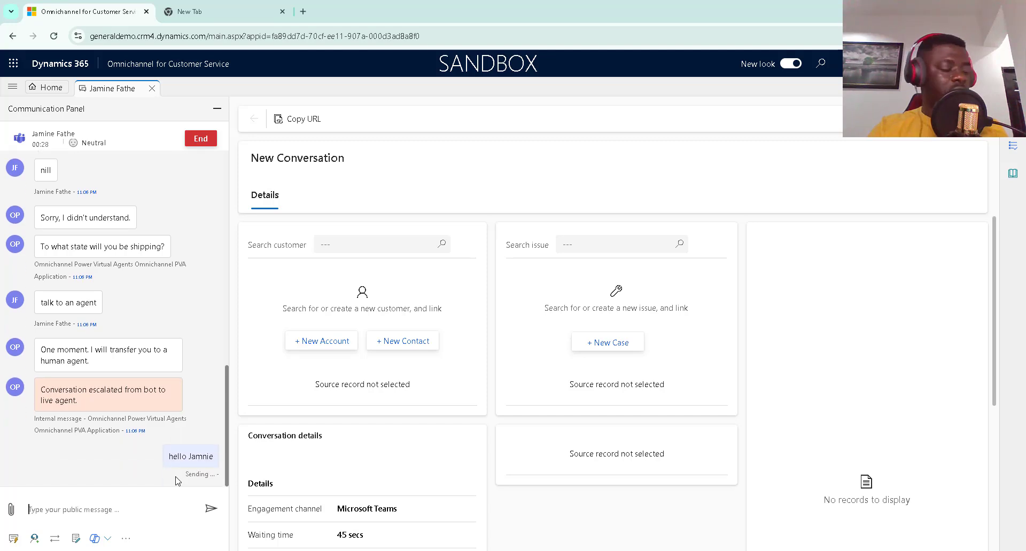
type("how can i")
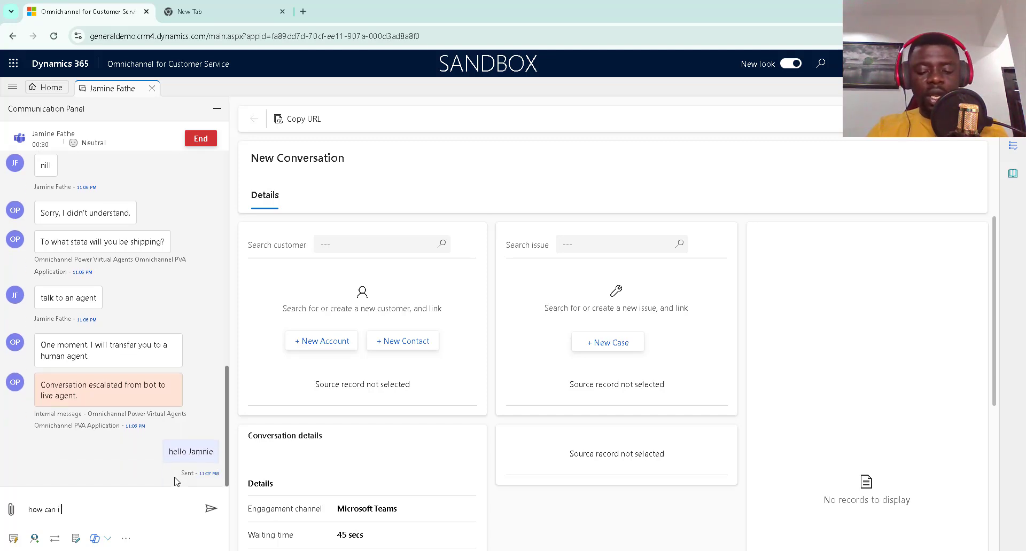
type(" help you")
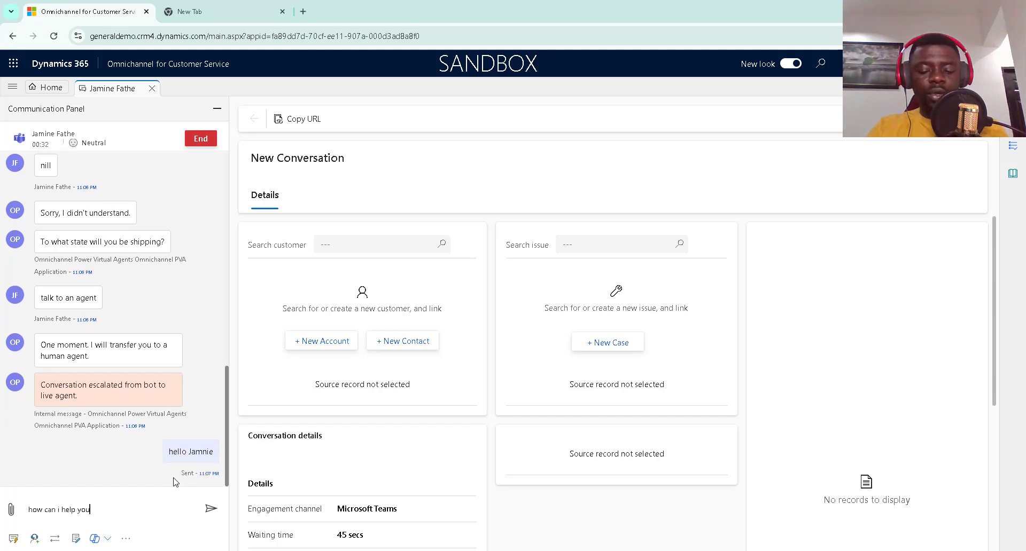
key("Return")
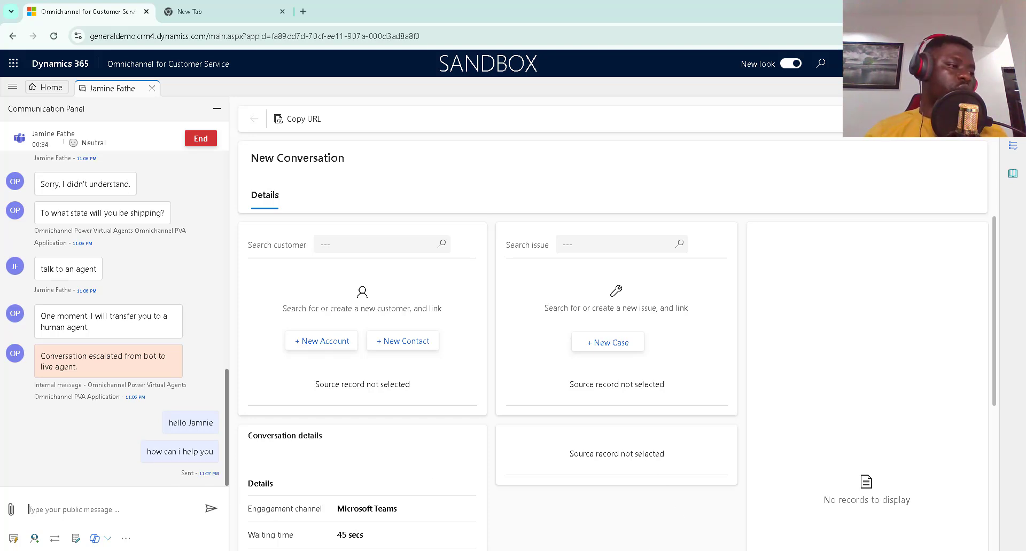
- Switch to the customer's Microsoft Teams window, dismiss the message notification, and check the agent's replies in the RoyalTechsupport chat
key("alt+Tab")
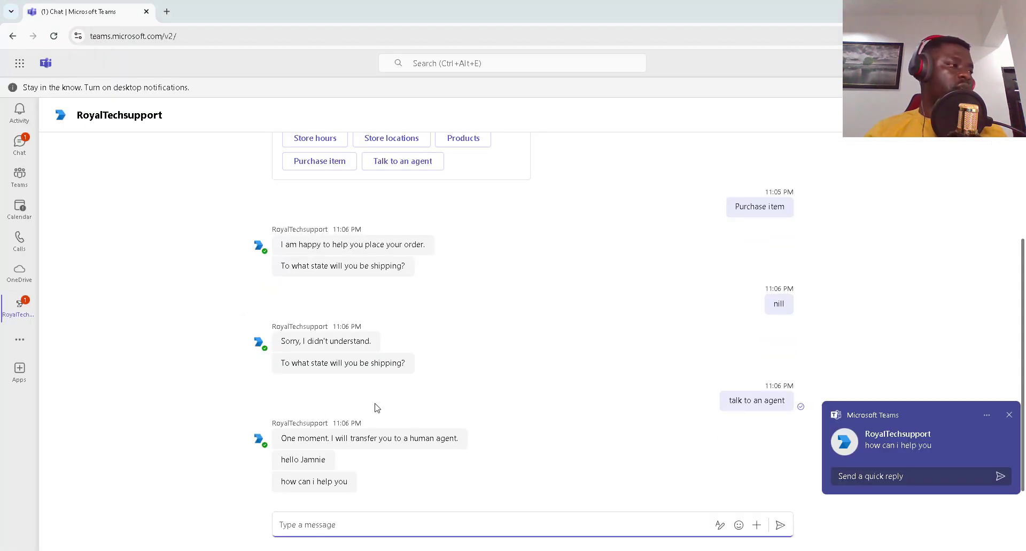
left_click(1008, 415)
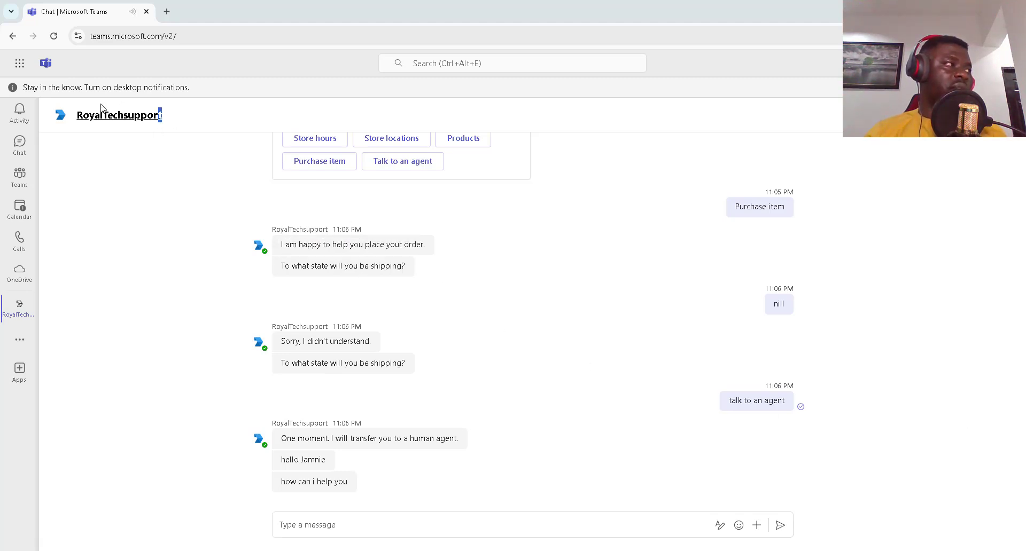
left_click_drag(161, 115, 77, 105)
mouse_move(79, 119)
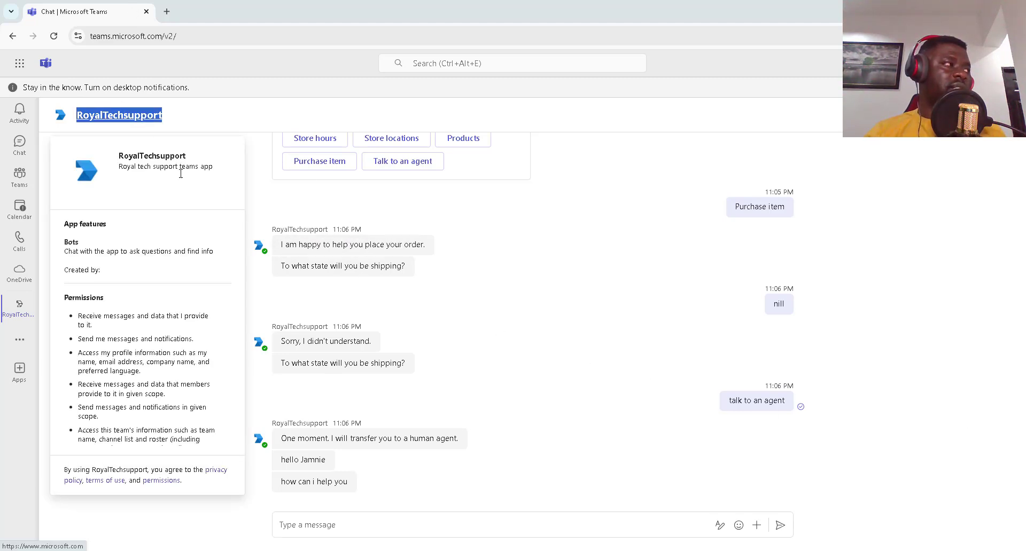
left_click(565, 334)
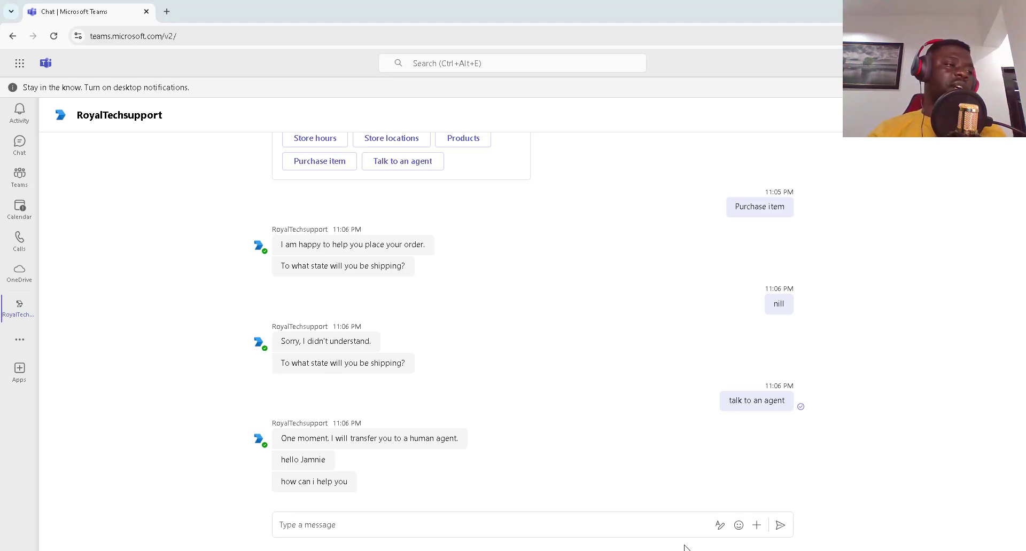
- Switch back to the agent's Dynamics 365 window with the active customer conversation
key("alt+Tab")
mouse_move(631, 550)
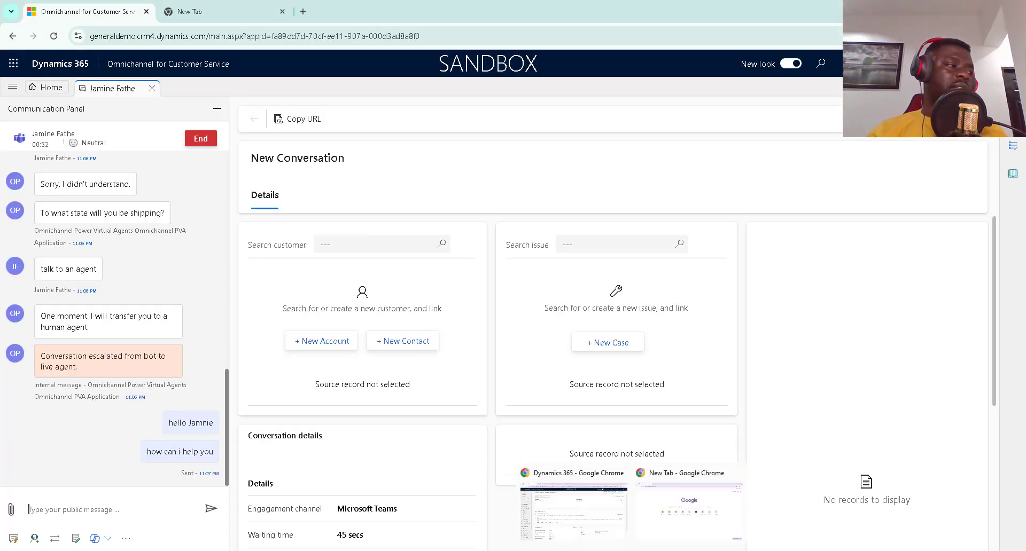